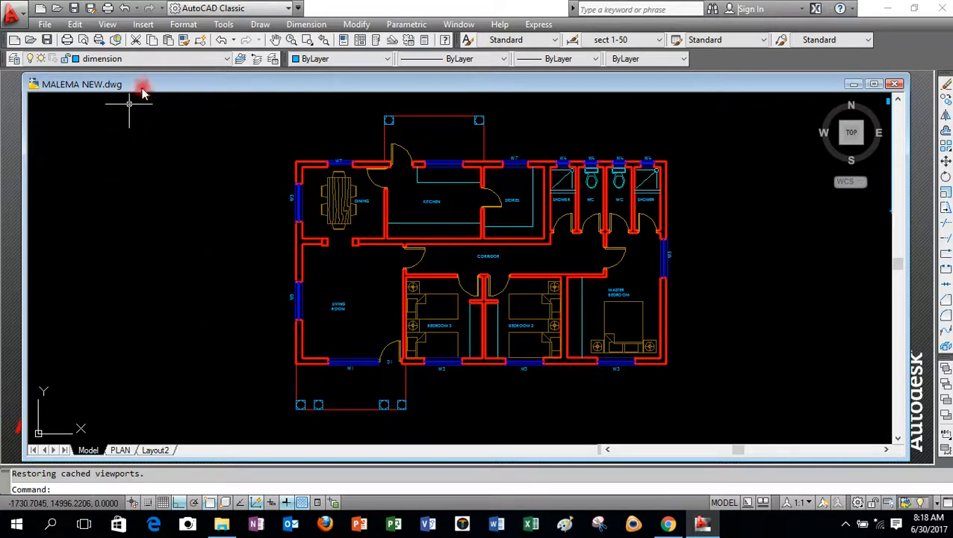
Review the layers and the text, dimension and table styles available in the drawing.
left_click(177, 60)
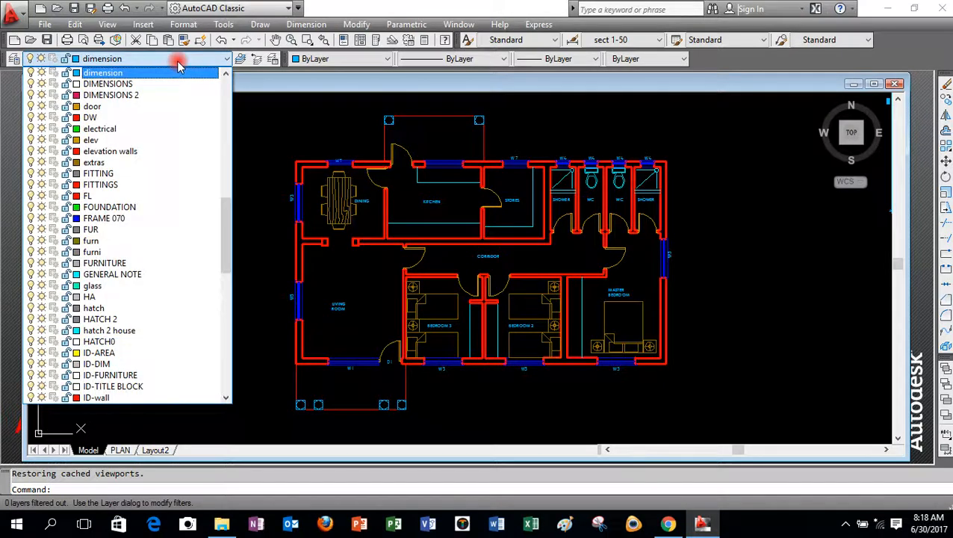
left_click(178, 62)
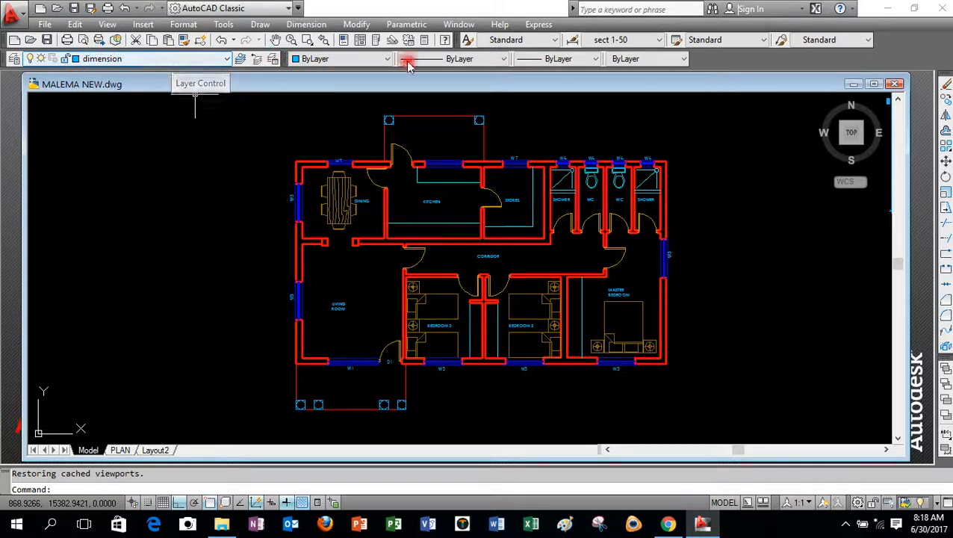
left_click(659, 43)
left_click(660, 43)
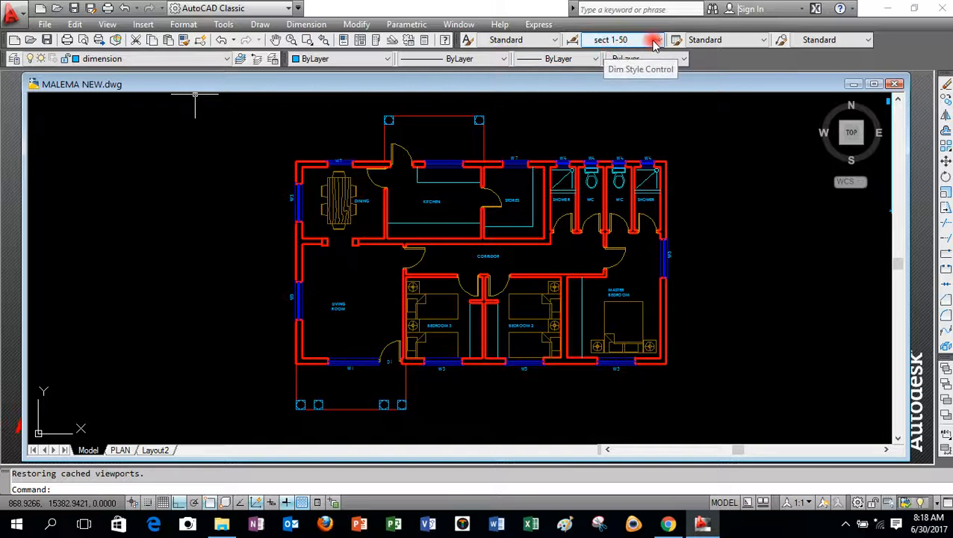
left_click(555, 41)
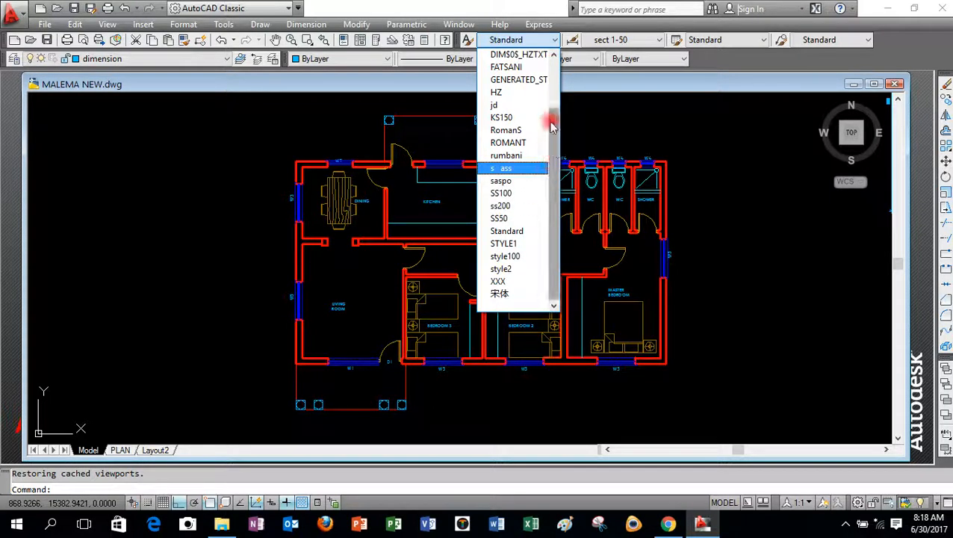
left_click(541, 44)
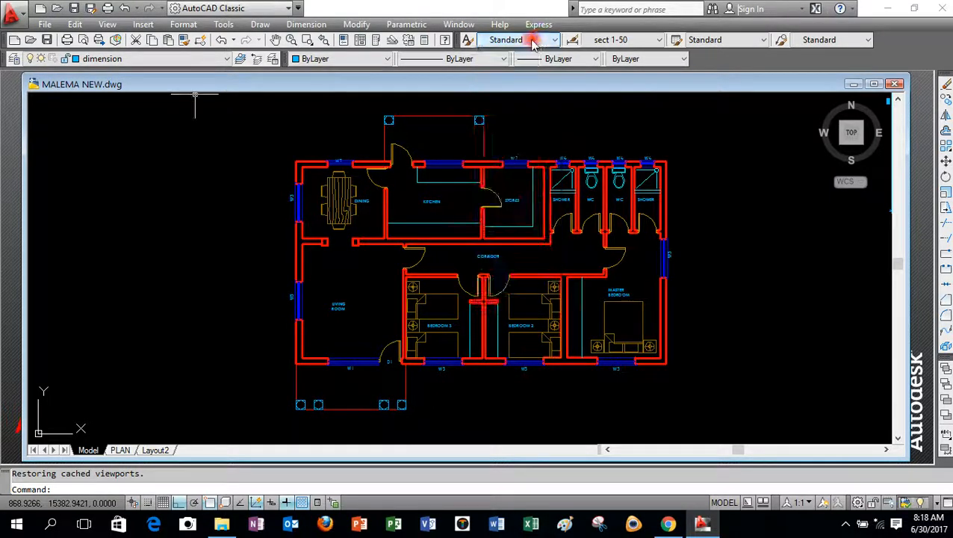
left_click(636, 42)
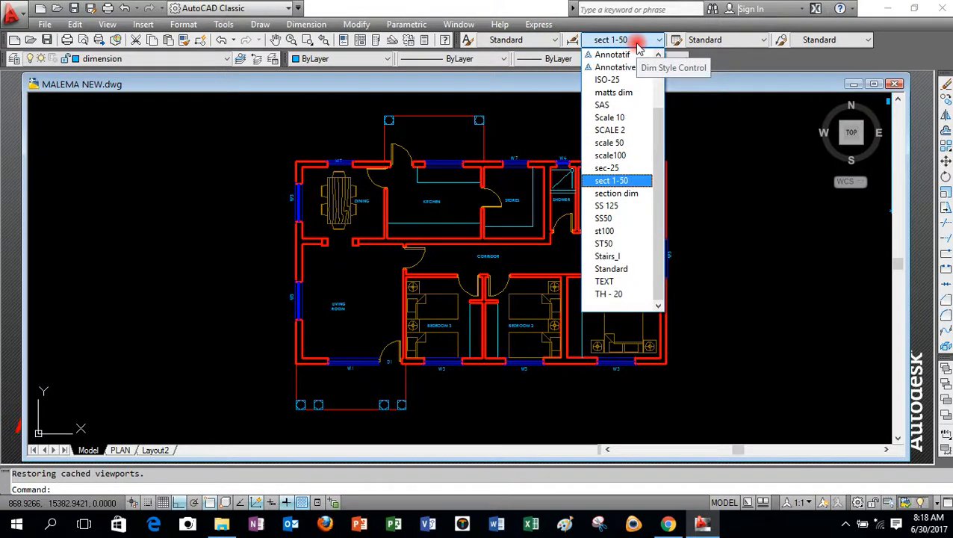
left_click(638, 45)
left_click(728, 41)
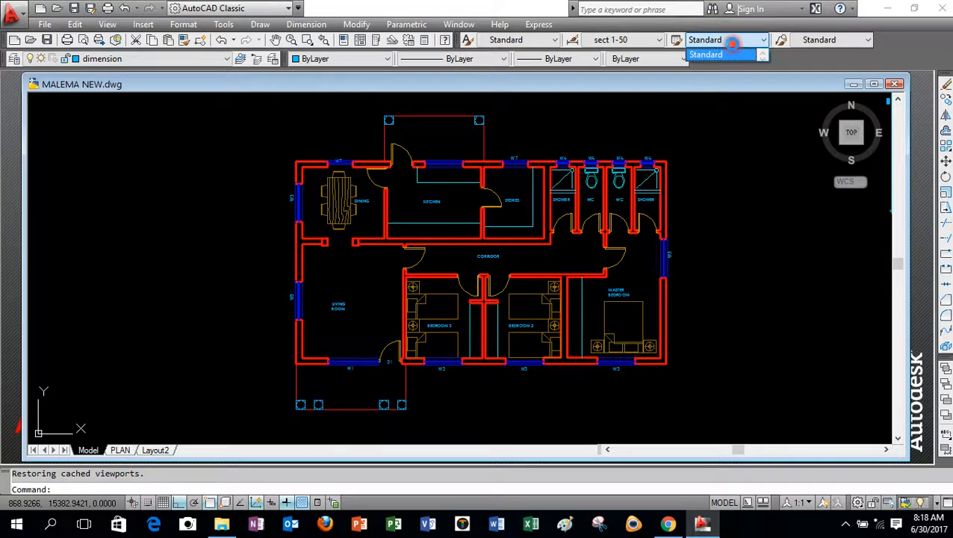
left_click(732, 44)
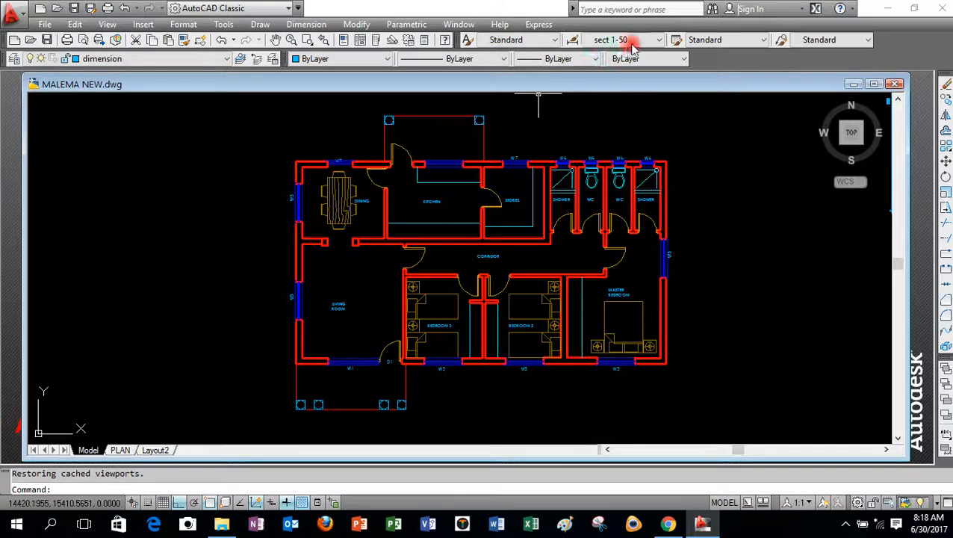
Make Scale 10 the current dimension style and add a vertical linear dimension along the full east outer wall, just outside it.
left_click(656, 40)
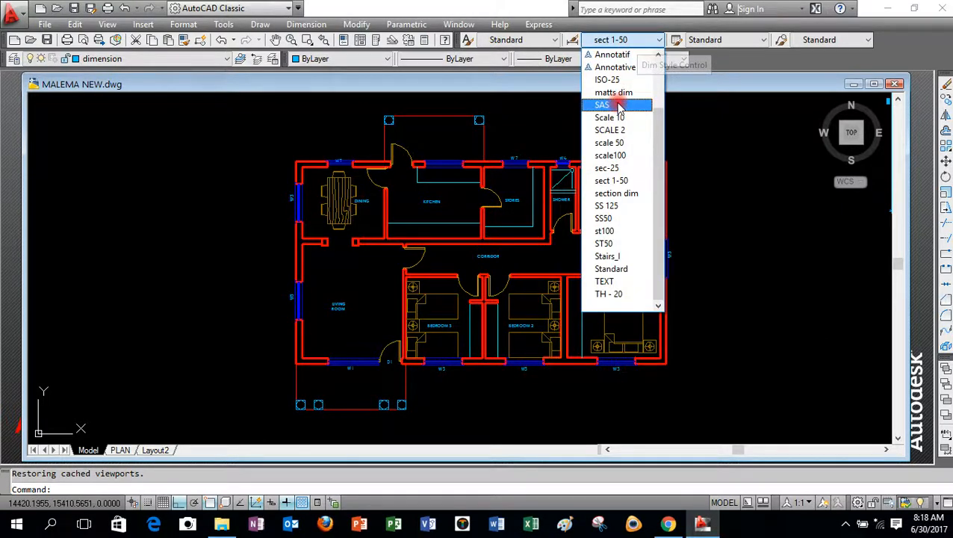
left_click(610, 117)
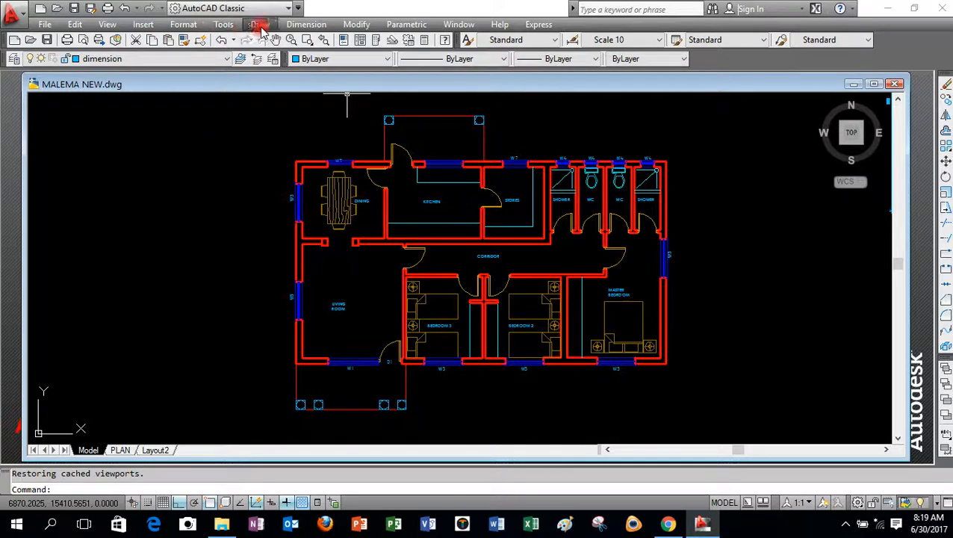
left_click(297, 24)
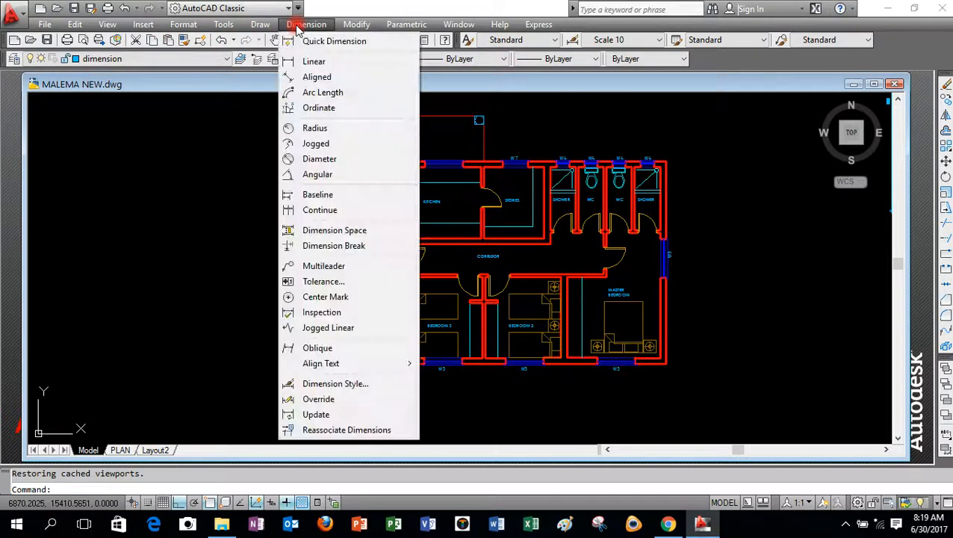
left_click(310, 63)
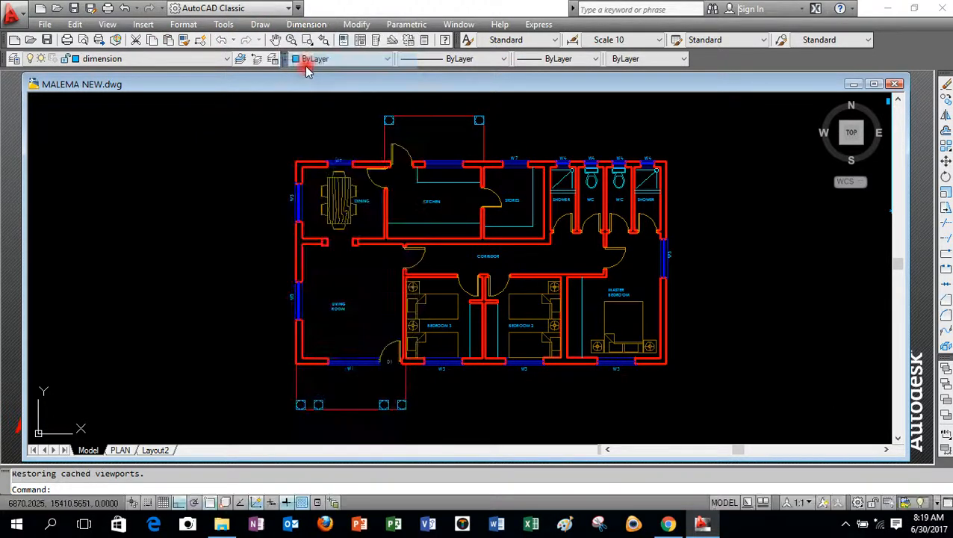
left_click(665, 160)
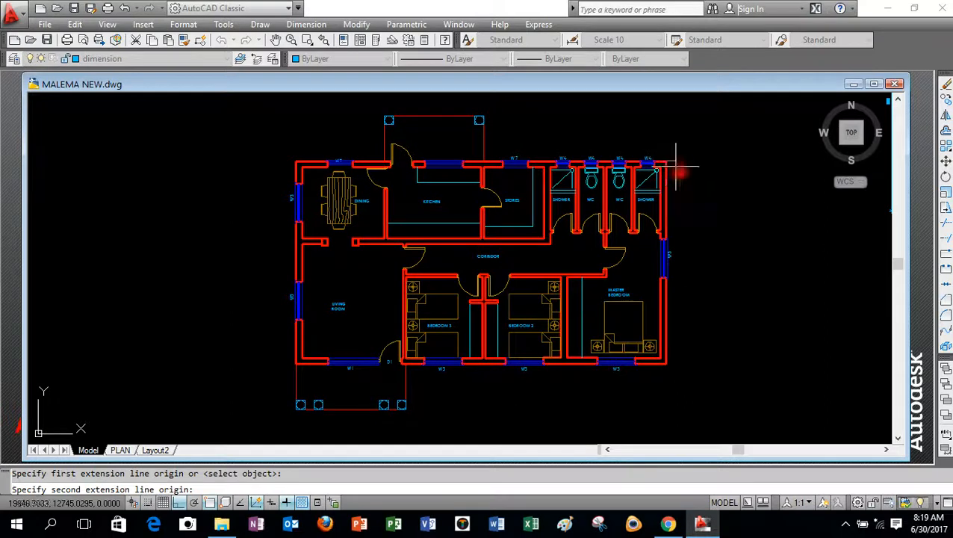
left_click(667, 365)
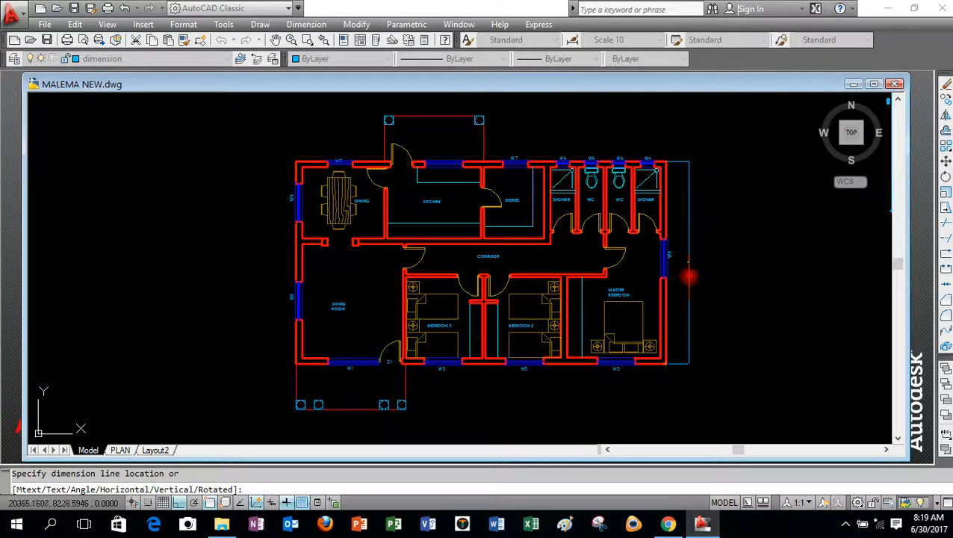
left_click(677, 278)
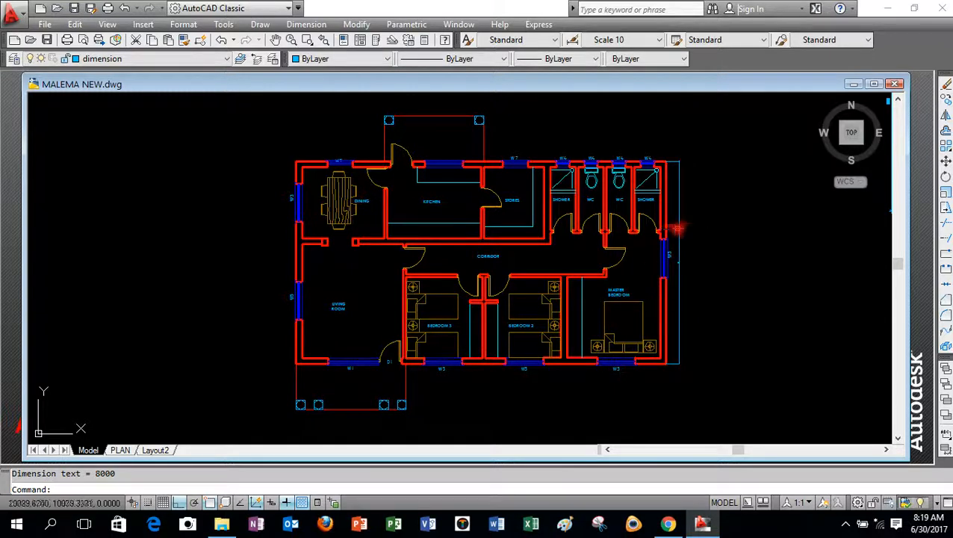
Try the ISO-25 and scale 50 dimension styles on the east wall's overall dimension.
left_click(678, 180)
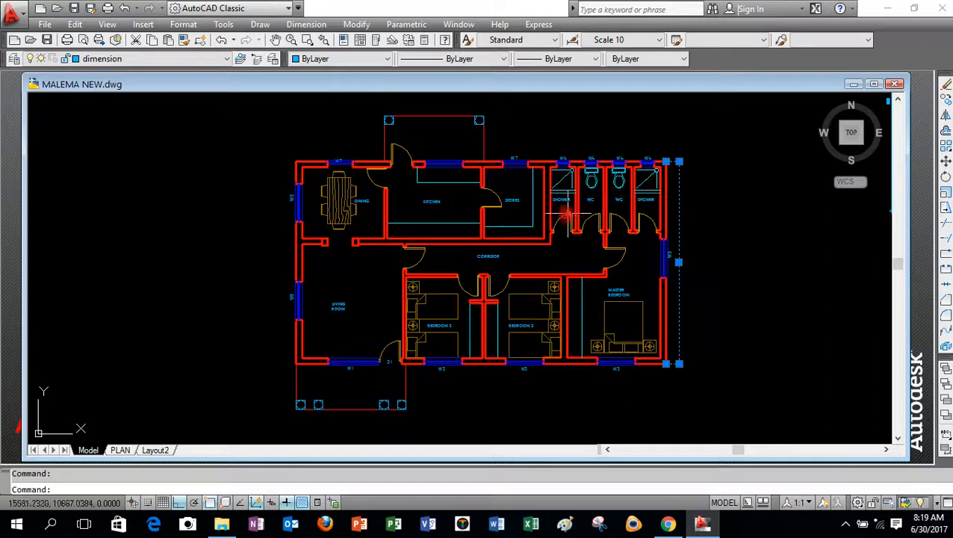
left_click(628, 42)
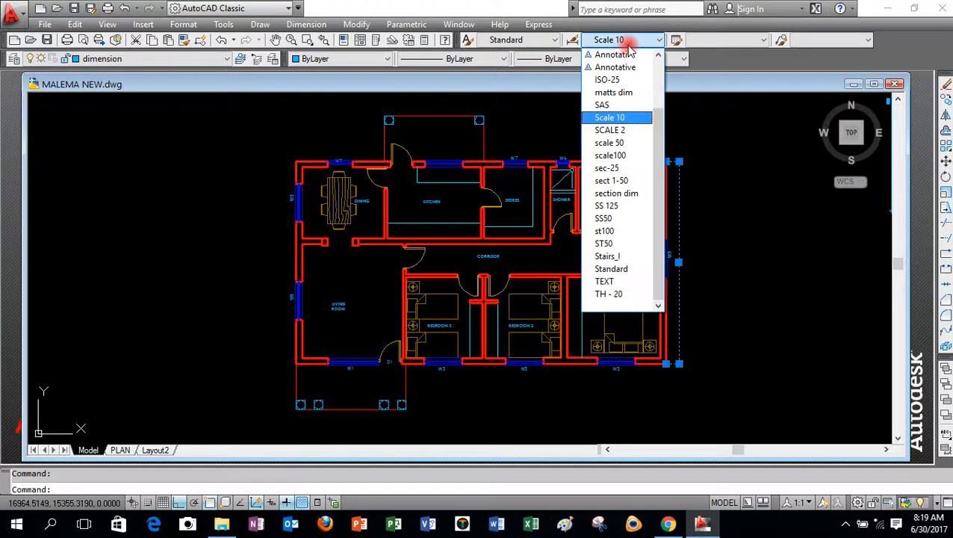
left_click(629, 46)
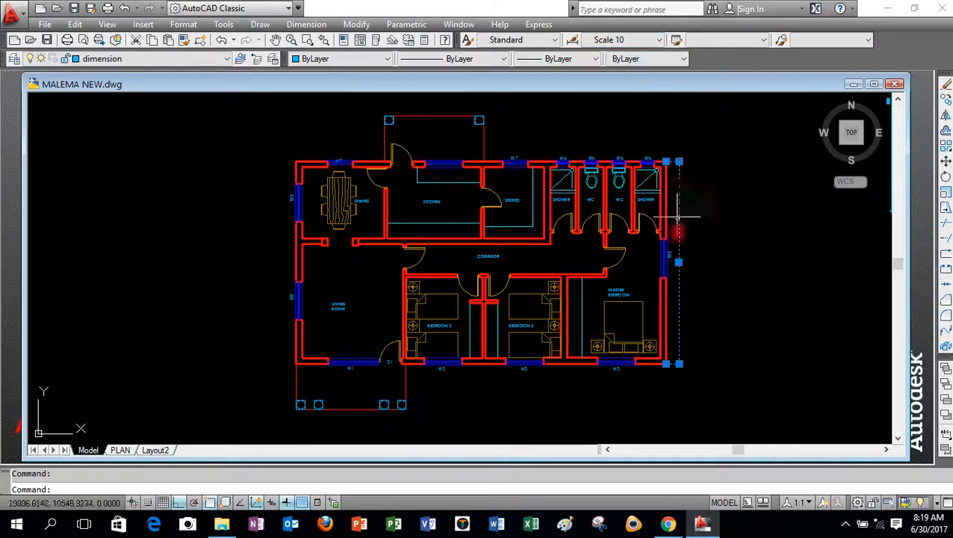
left_click(639, 42)
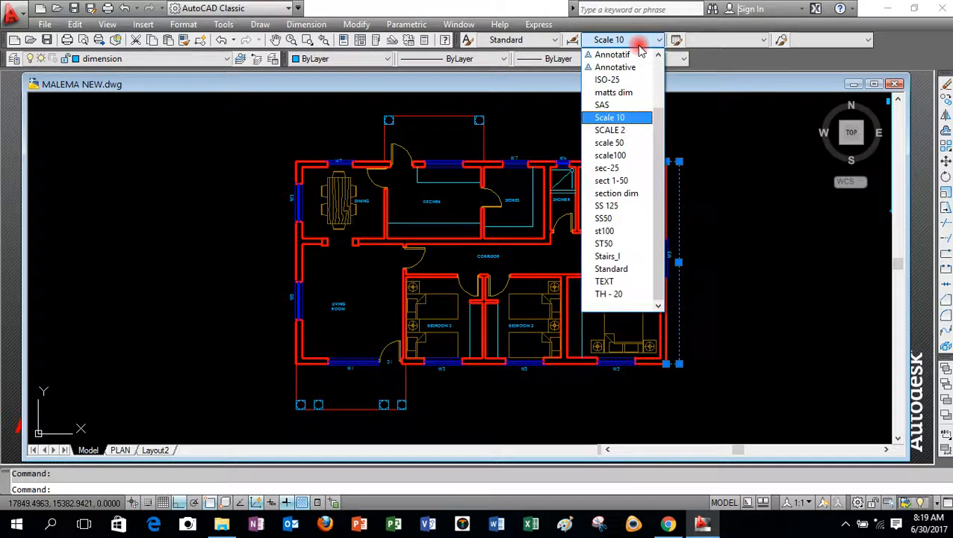
left_click(625, 81)
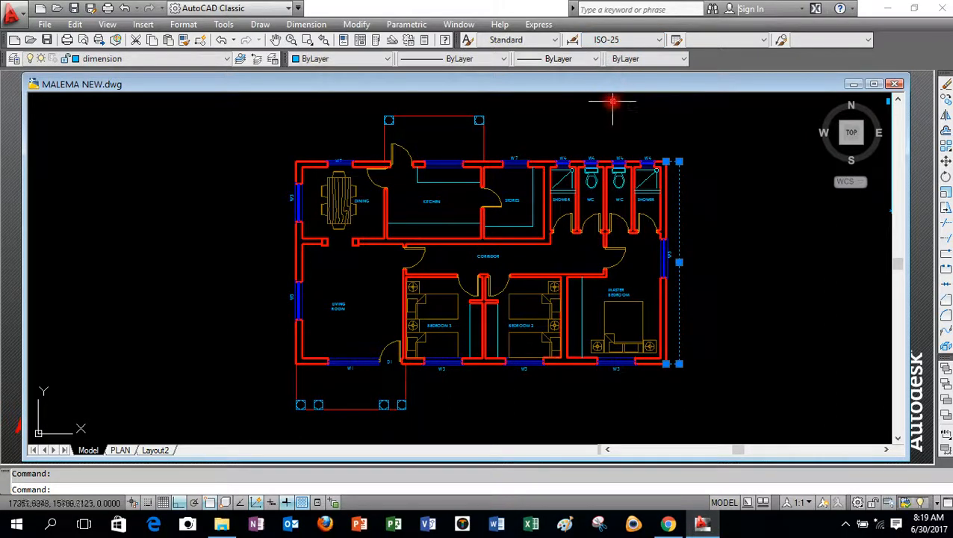
left_click(642, 43)
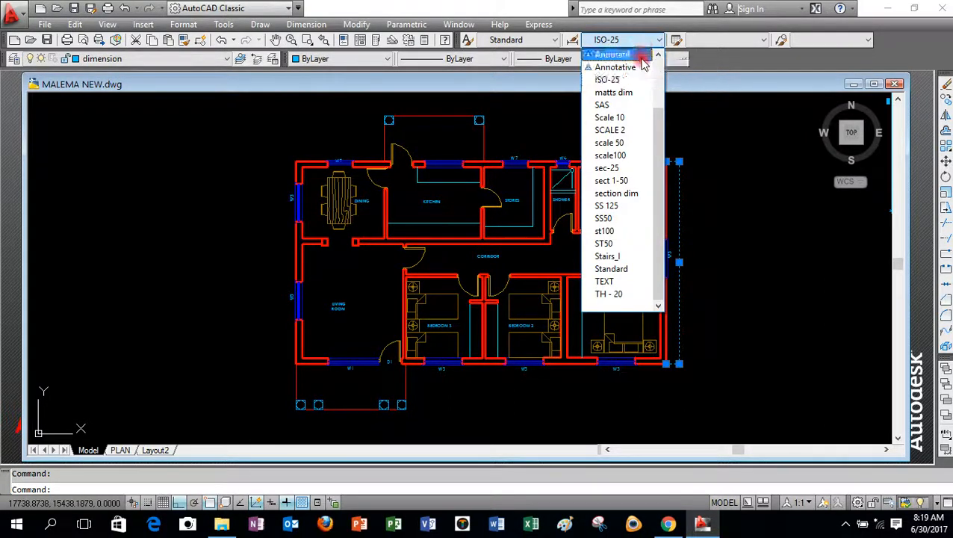
left_click(622, 143)
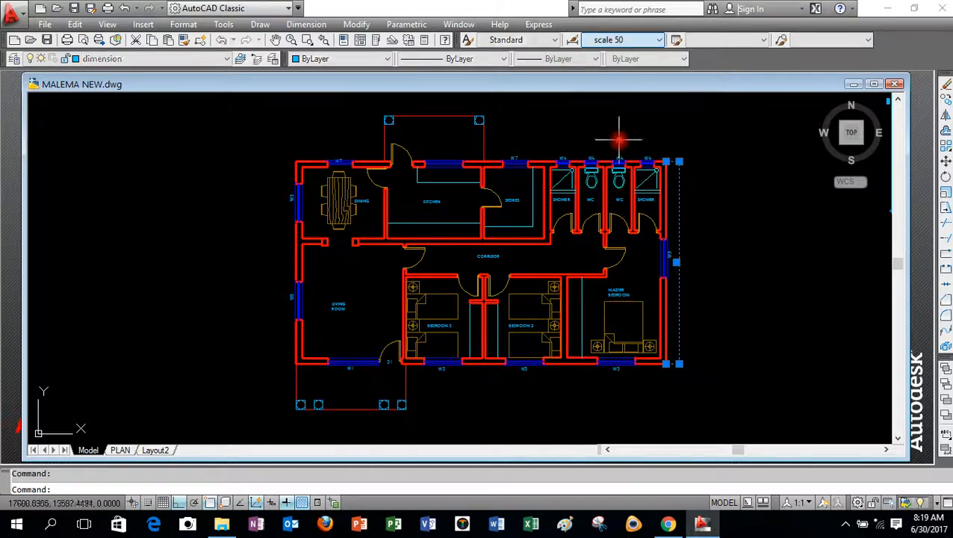
Apply the scale100 dimension style to the east wall's dimension and check its text size.
left_click(631, 39)
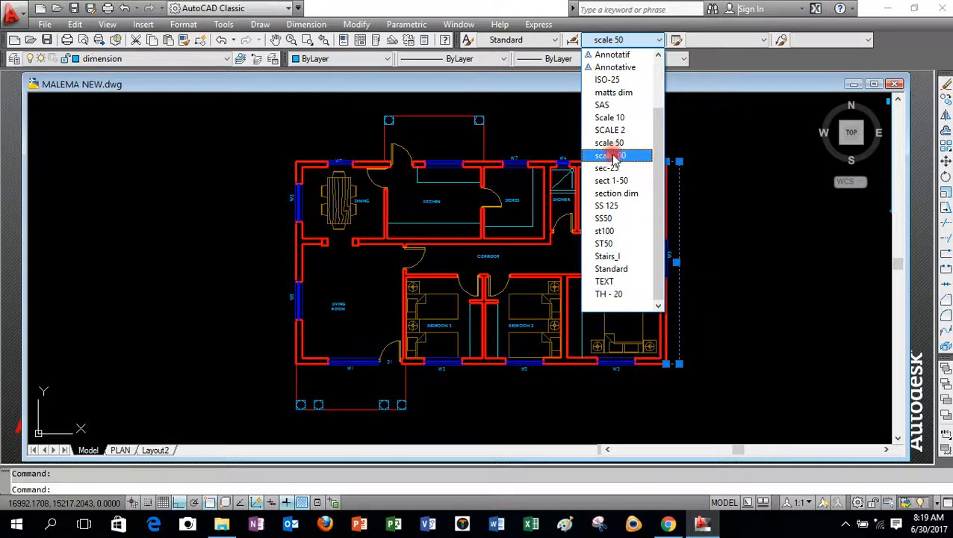
left_click(614, 157)
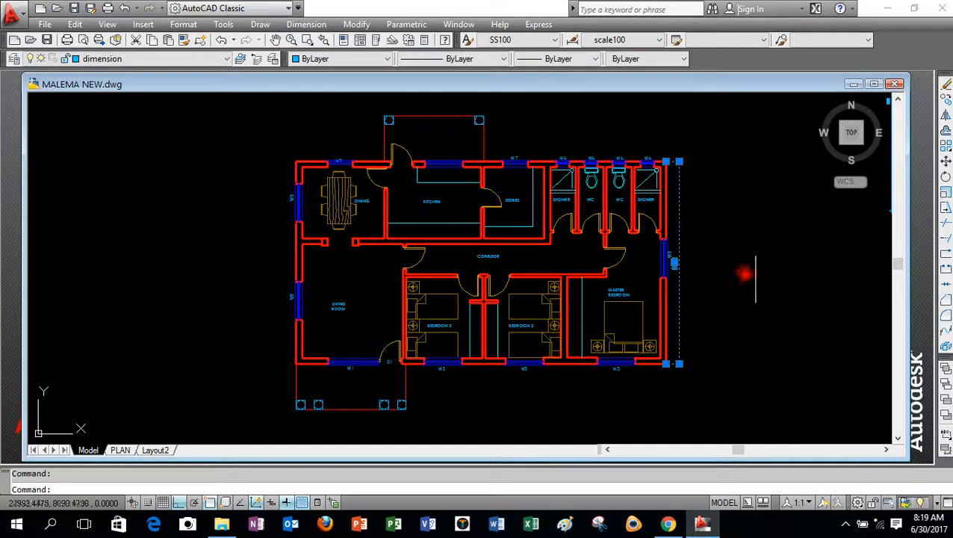
key("Escape")
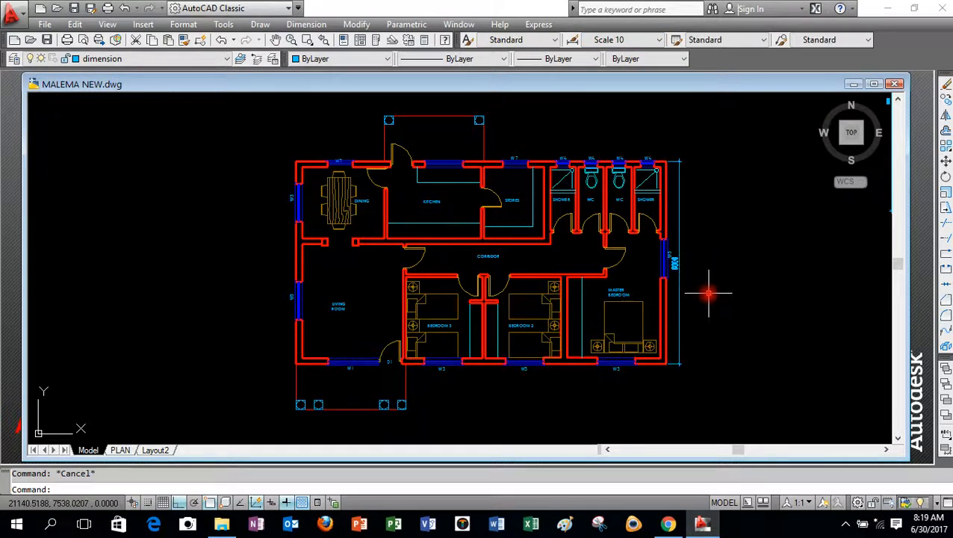
scroll(688, 281, "up", 3)
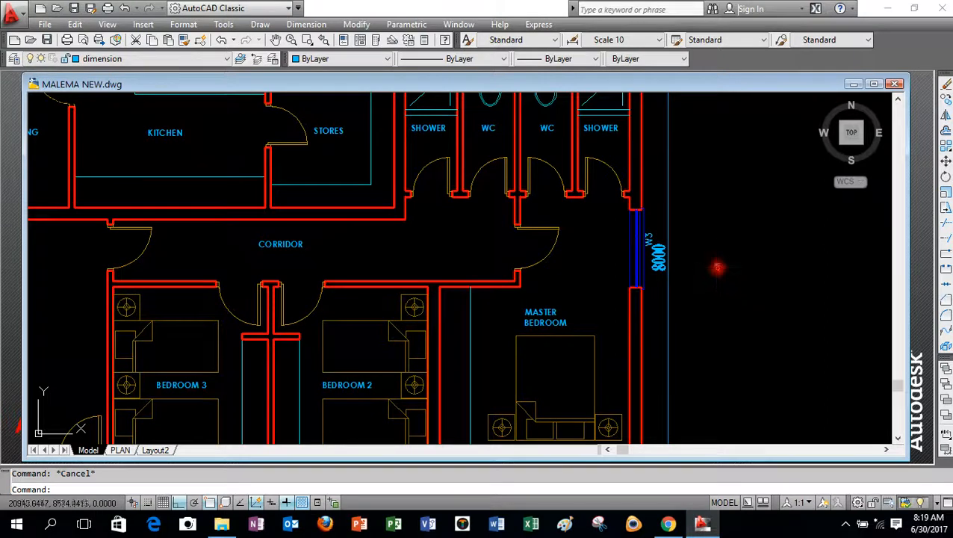
scroll(717, 270, "down", 2)
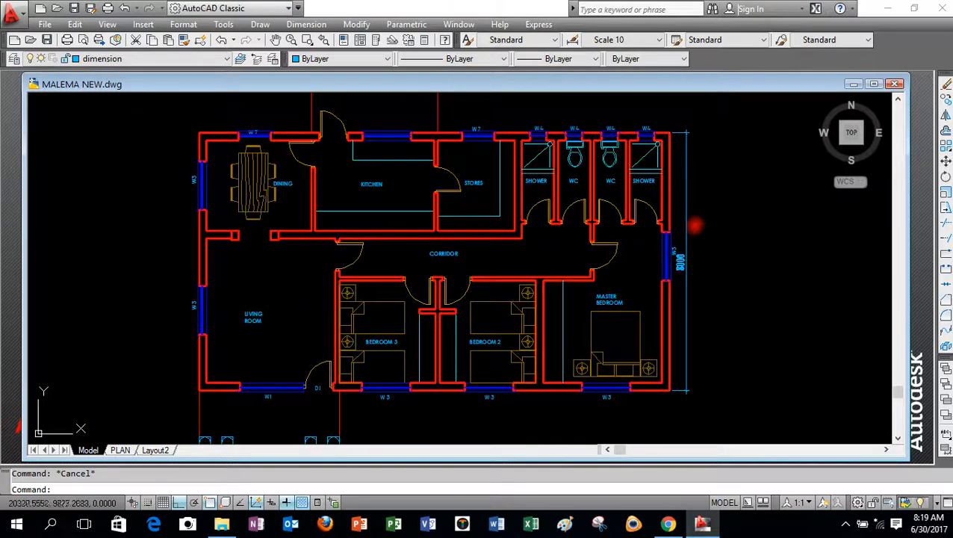
Apply the st100 dimension style to the east wall's overall dimension and deselect it.
left_click(686, 226)
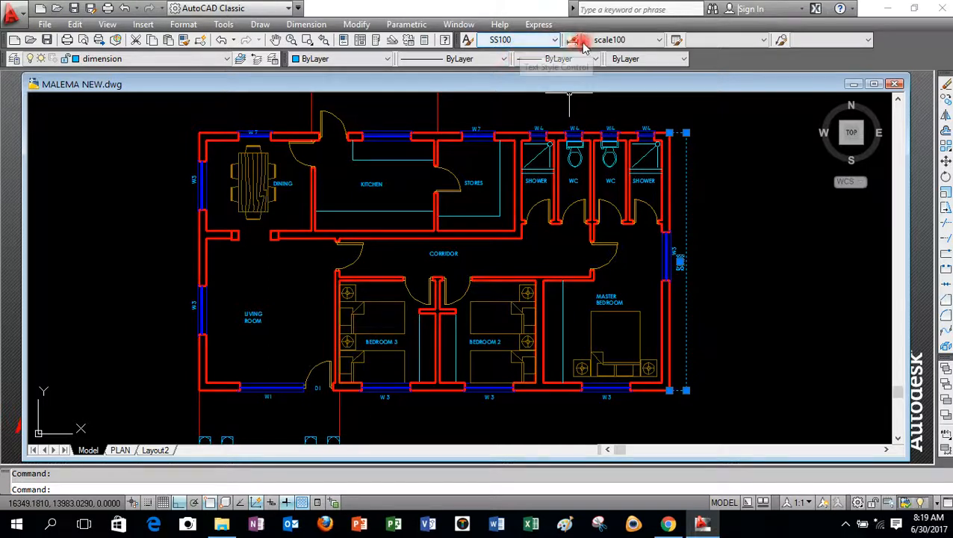
left_click(631, 41)
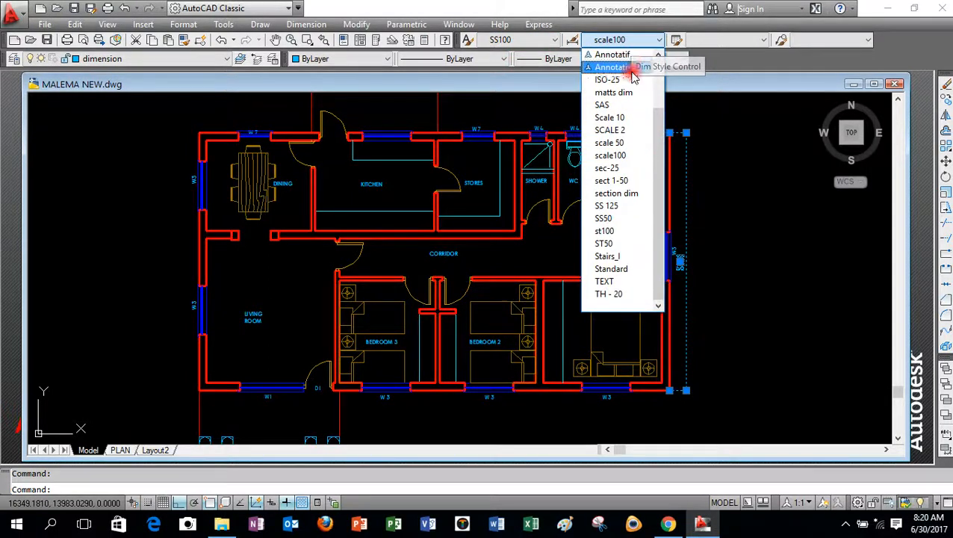
left_click(605, 232)
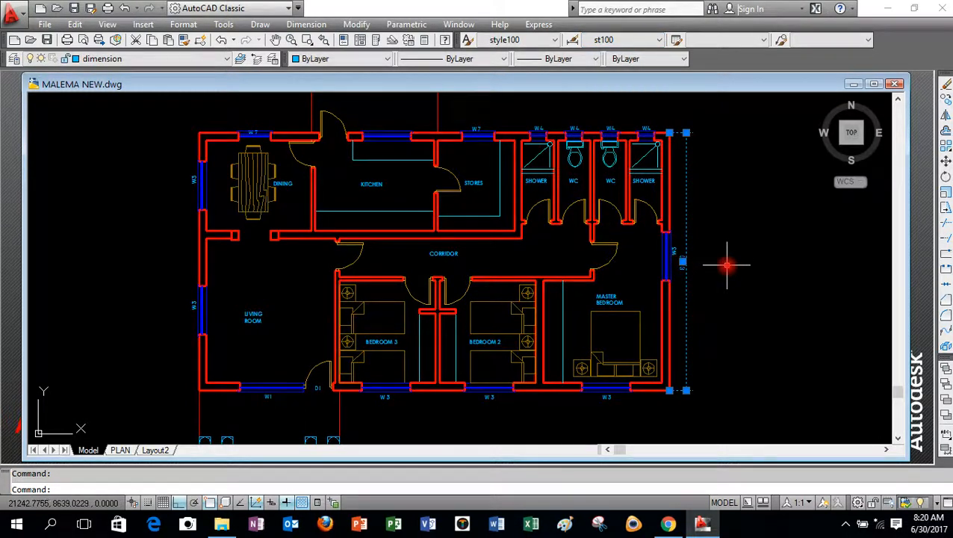
key("Escape")
Examine how the east wall's dimension text compares in size with the window and room labels.
scroll(706, 269, "up", 4)
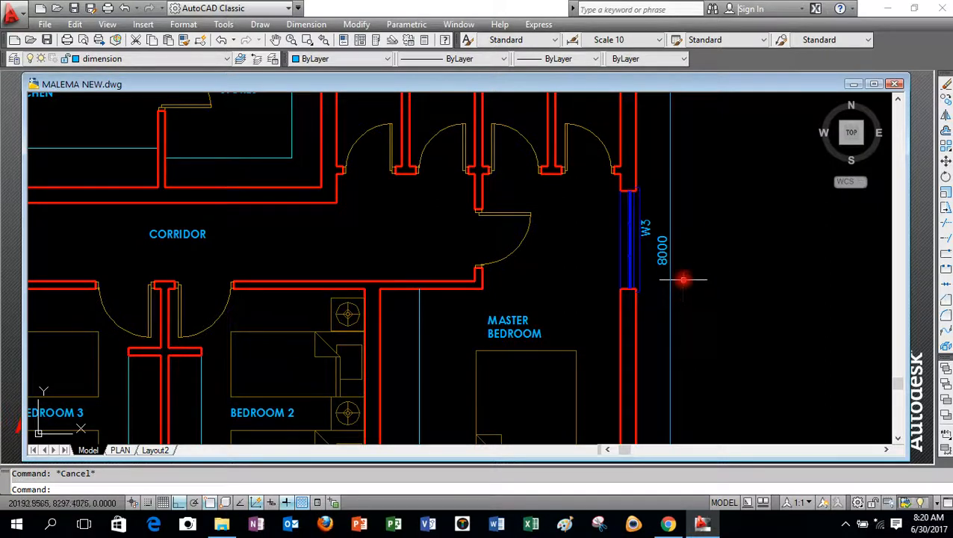
scroll(681, 280, "down", 3)
scroll(683, 276, "down", 4)
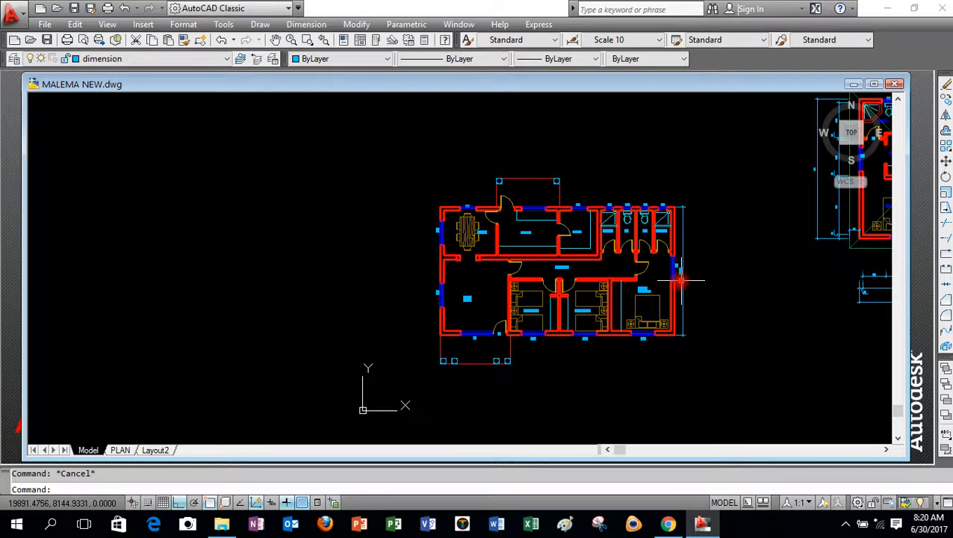
scroll(673, 272, "up", 4)
scroll(681, 291, "up", 2)
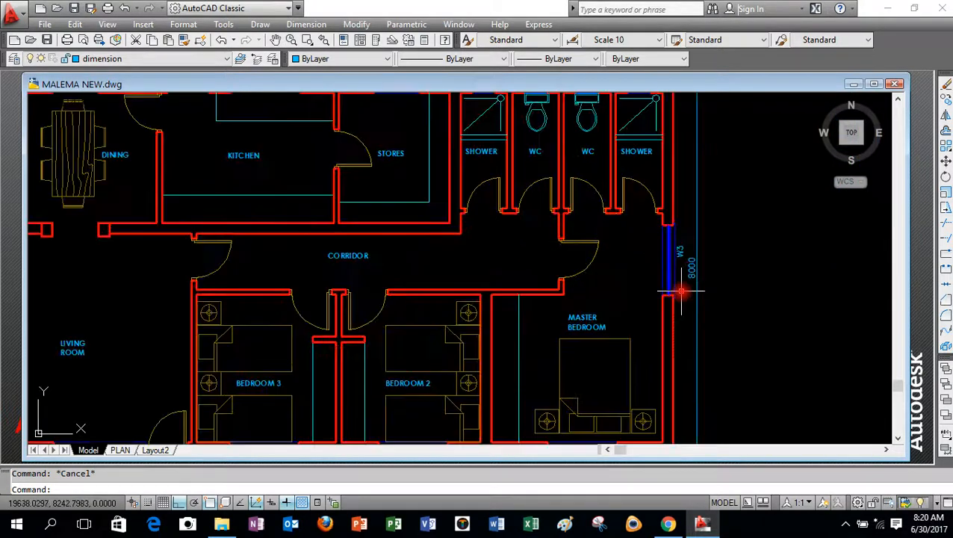
scroll(664, 272, "down", 3)
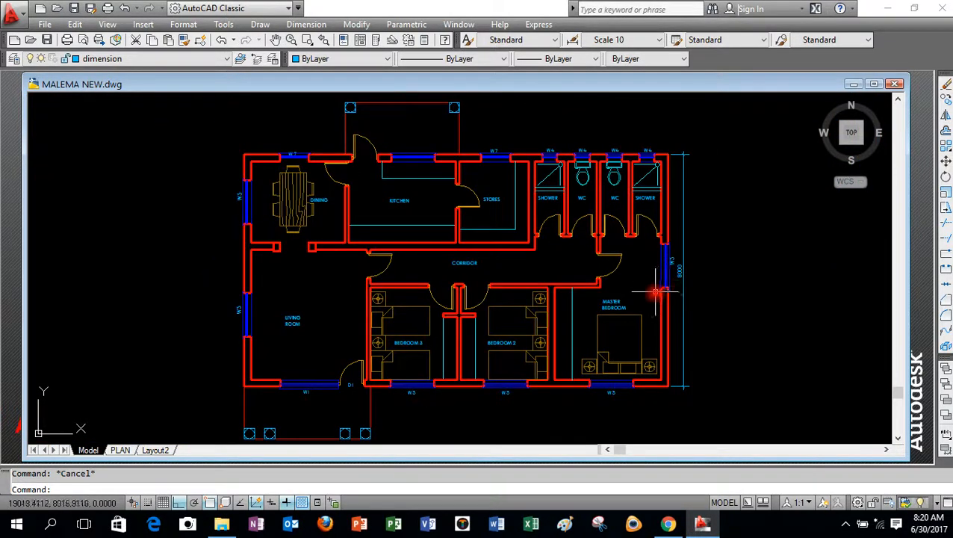
scroll(657, 291, "up", 2)
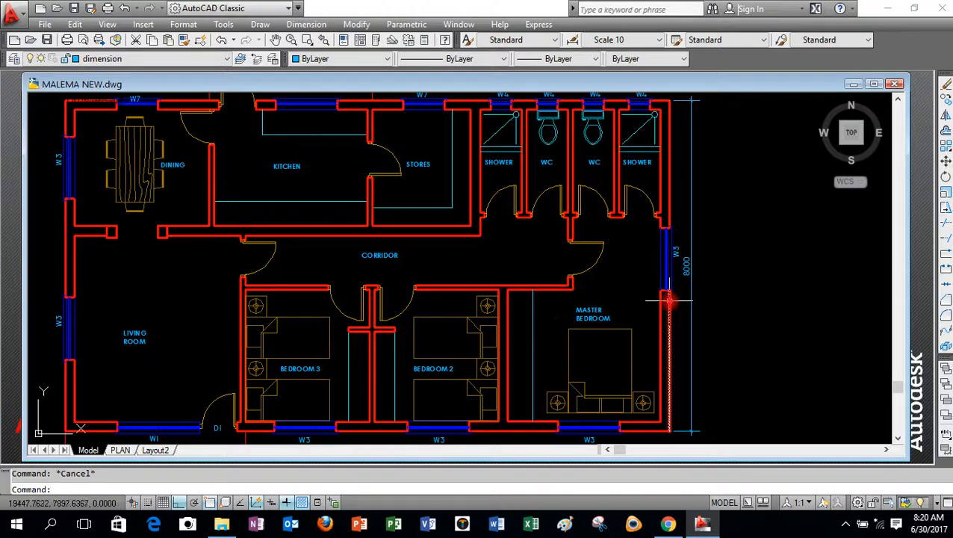
Delete the overall dimension along the east wall.
scroll(667, 284, "down", 2)
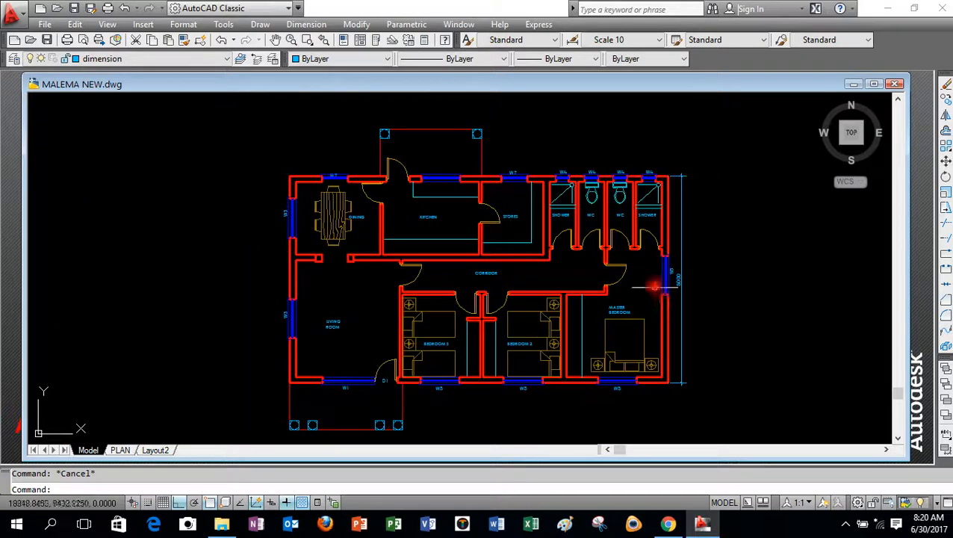
left_click(680, 183)
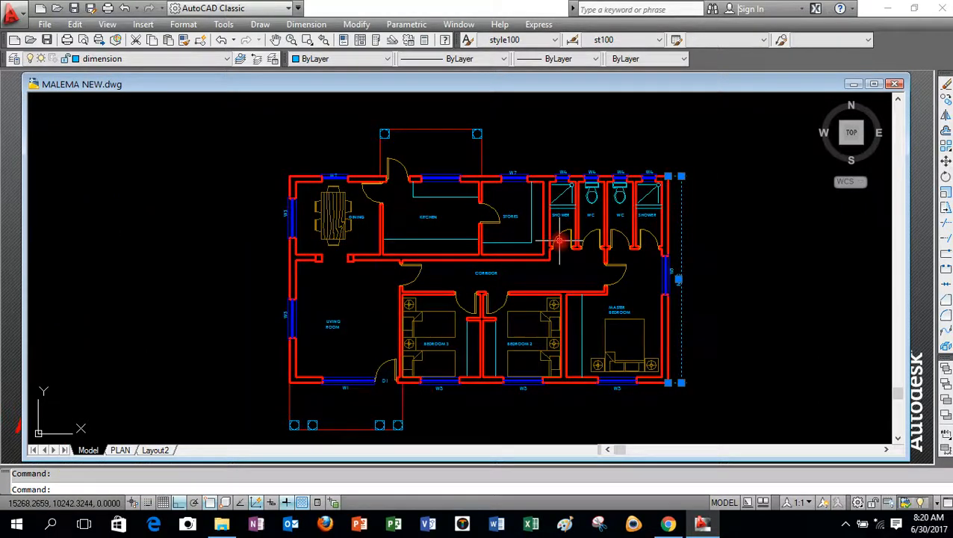
key("Delete")
Make st100 the current dimension style for new dimensions.
scroll(358, 115, "up", 3)
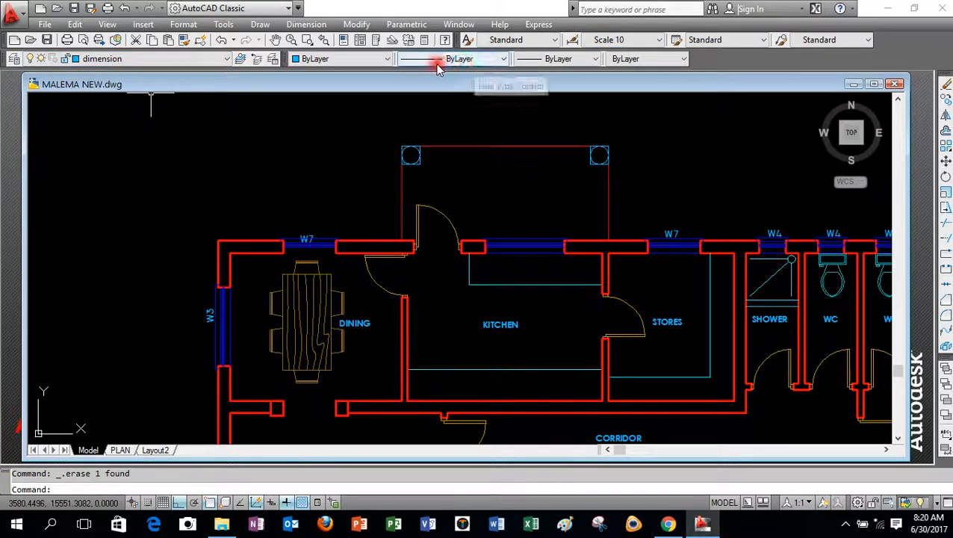
left_click(608, 42)
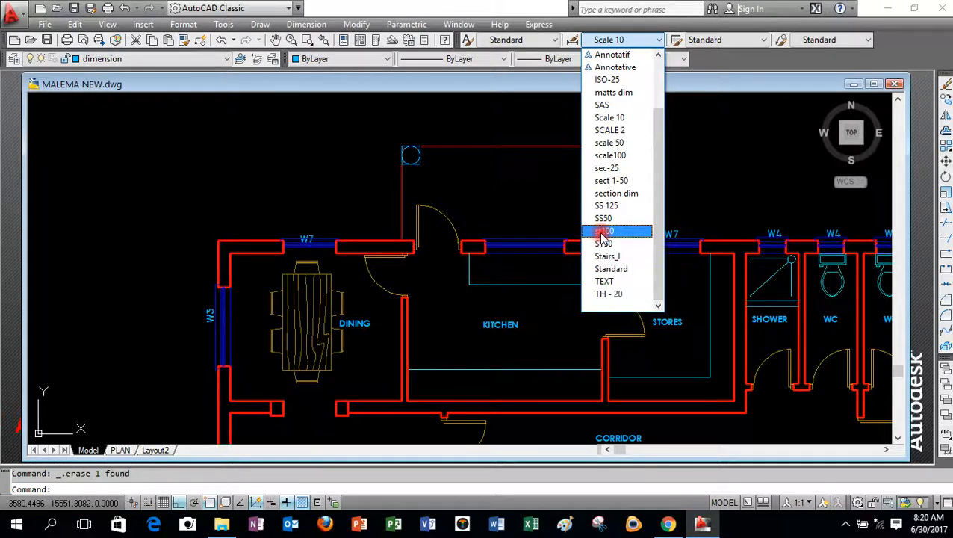
left_click(604, 232)
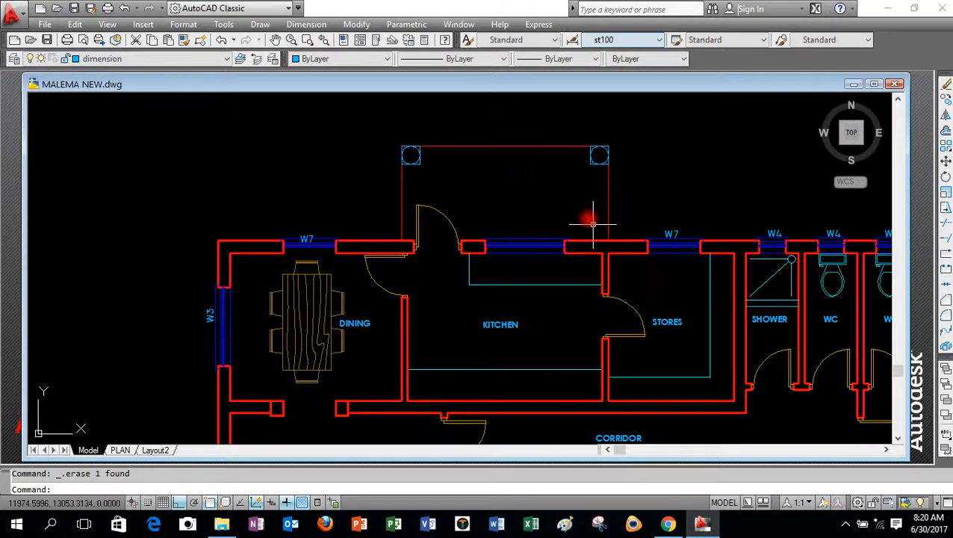
Add a horizontal linear dimension above the porch north of the kitchen, between the outer corners of its two columns.
left_click(302, 24)
left_click(304, 62)
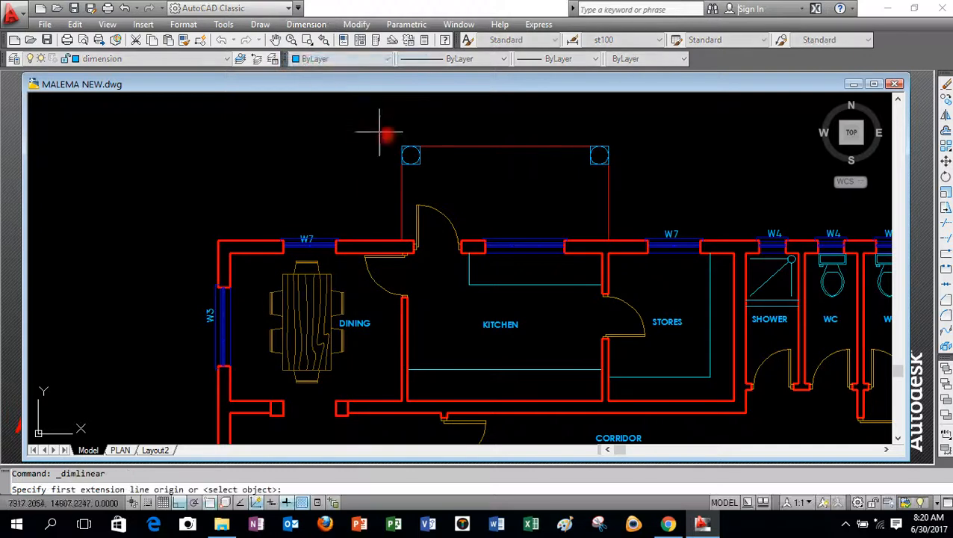
left_click(411, 153)
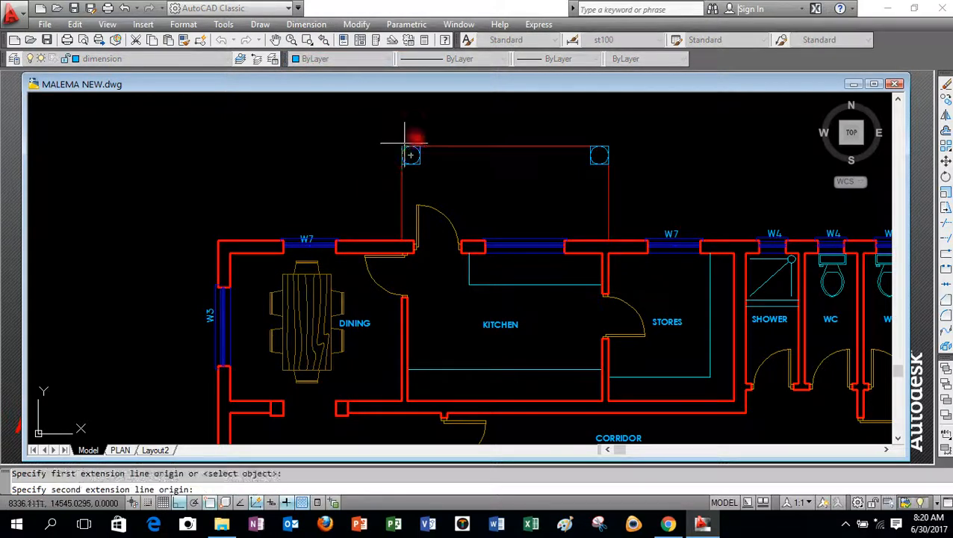
left_click(611, 145)
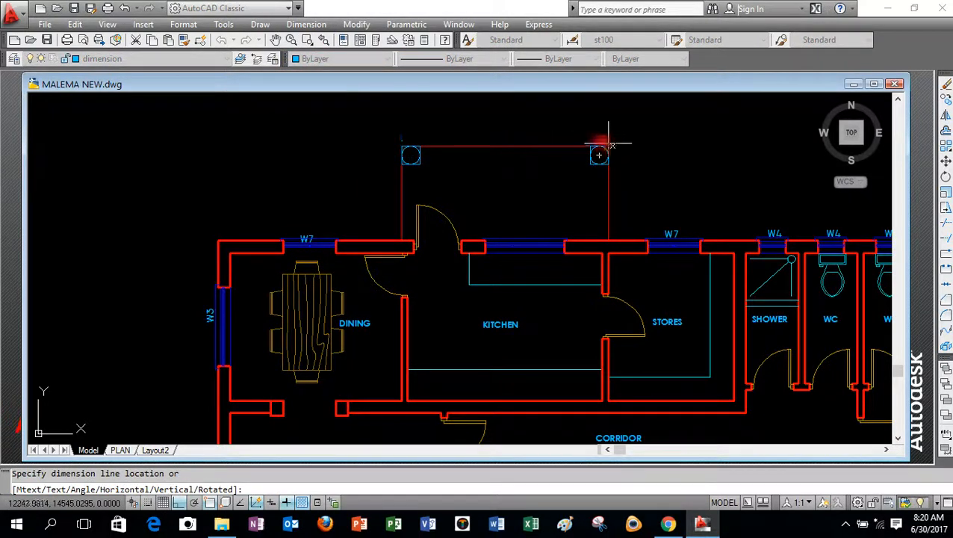
left_click(516, 117)
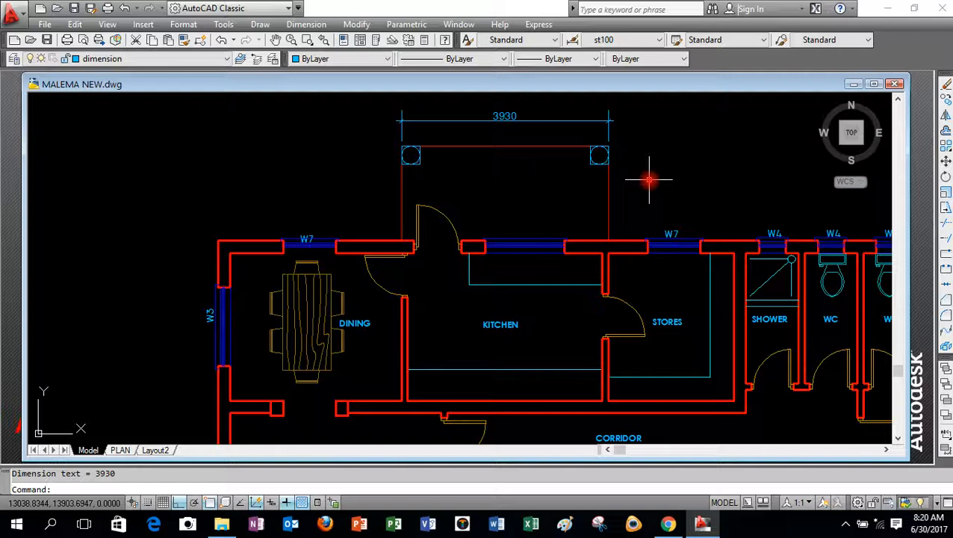
Display the Dimension toolbar, dock it vertically beside the drawing area, and shift the drawing window next to it.
left_click(319, 25)
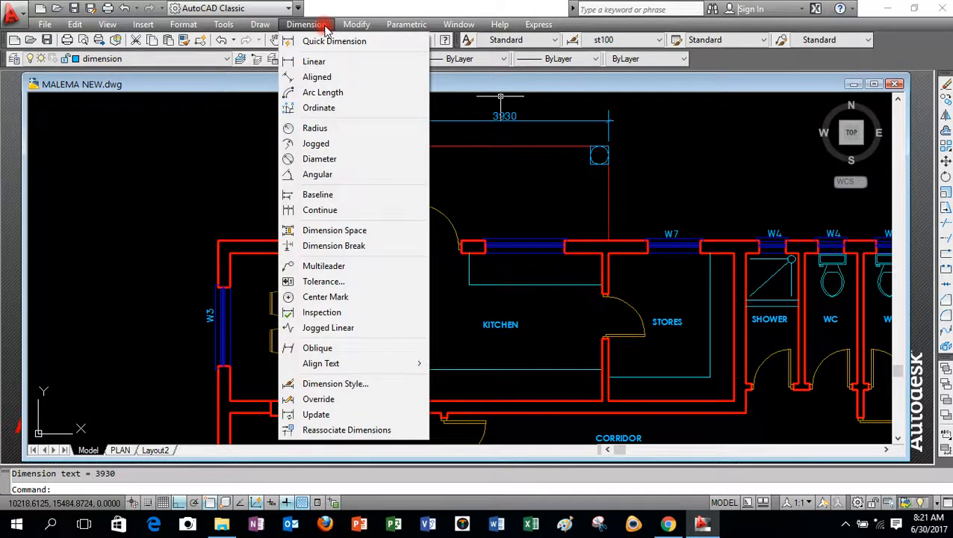
left_click(326, 27)
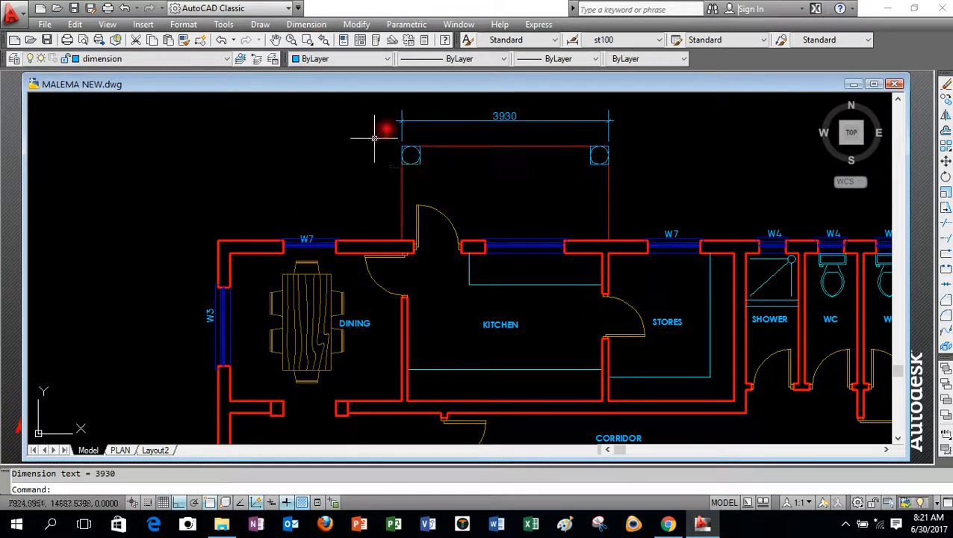
right_click(735, 65)
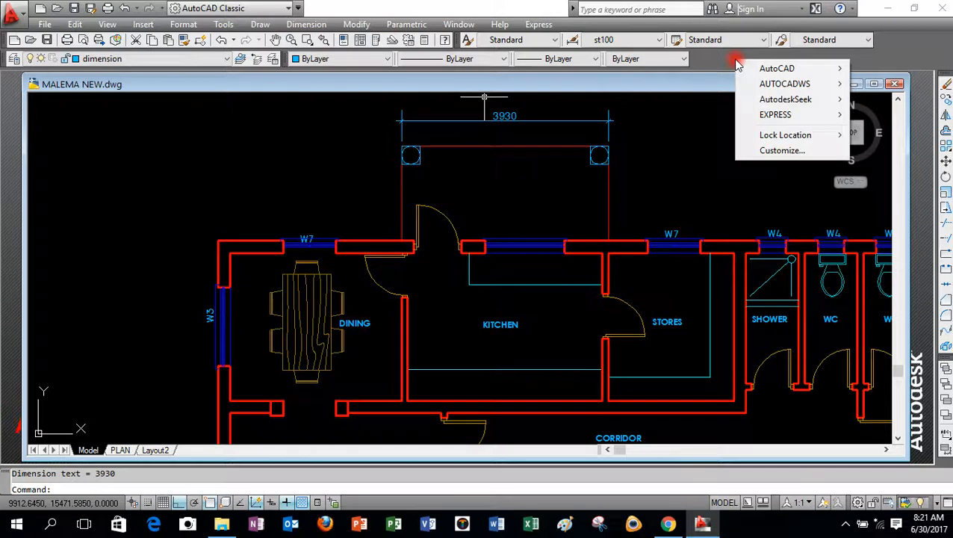
mouse_move(767, 69)
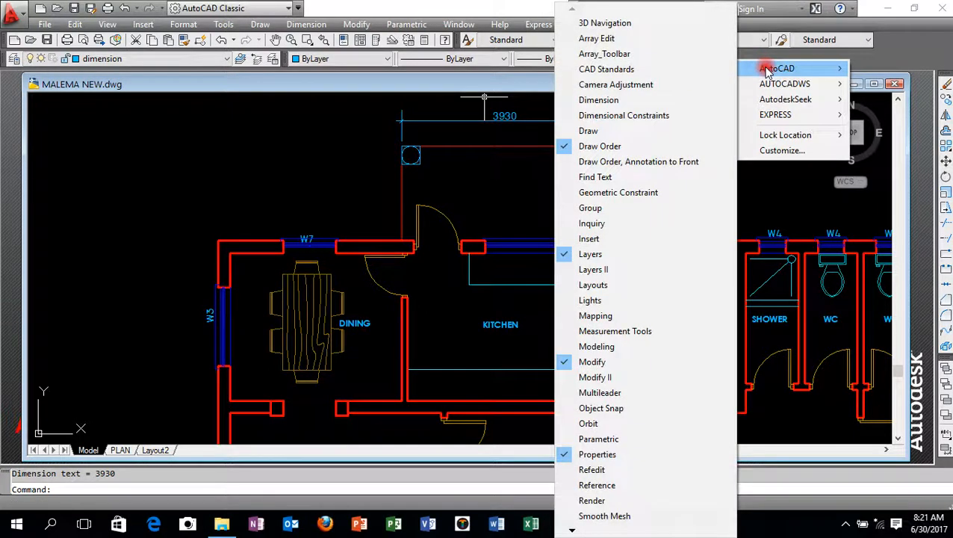
left_click(567, 103)
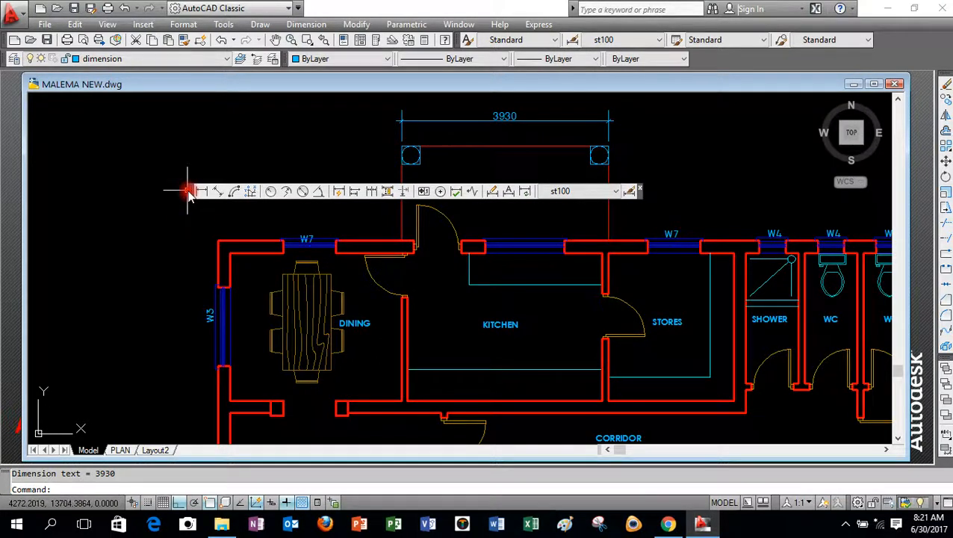
mouse_move(191, 192)
left_mouse_down()
mouse_move(198, 155)
mouse_move(176, 120)
mouse_move(32, 108)
mouse_move(3, 129)
left_mouse_up()
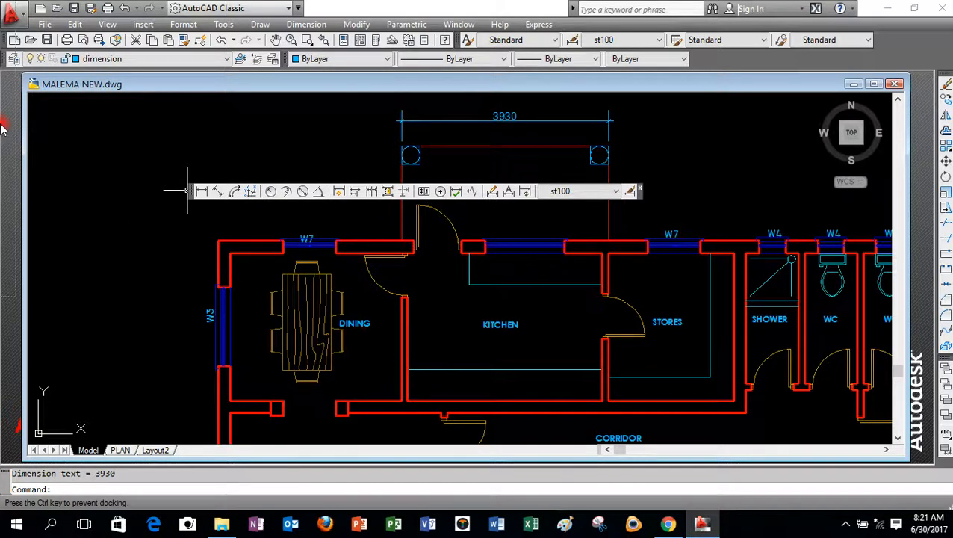
mouse_move(12, 162)
left_mouse_down()
mouse_move(21, 221)
mouse_move(3, 243)
mouse_move(25, 253)
left_mouse_up()
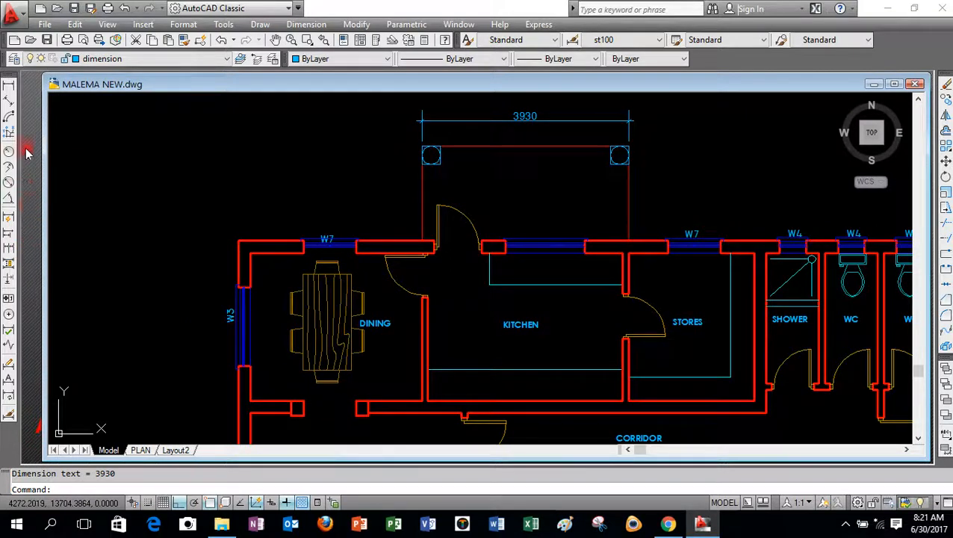
left_click_drag(329, 84, 308, 85)
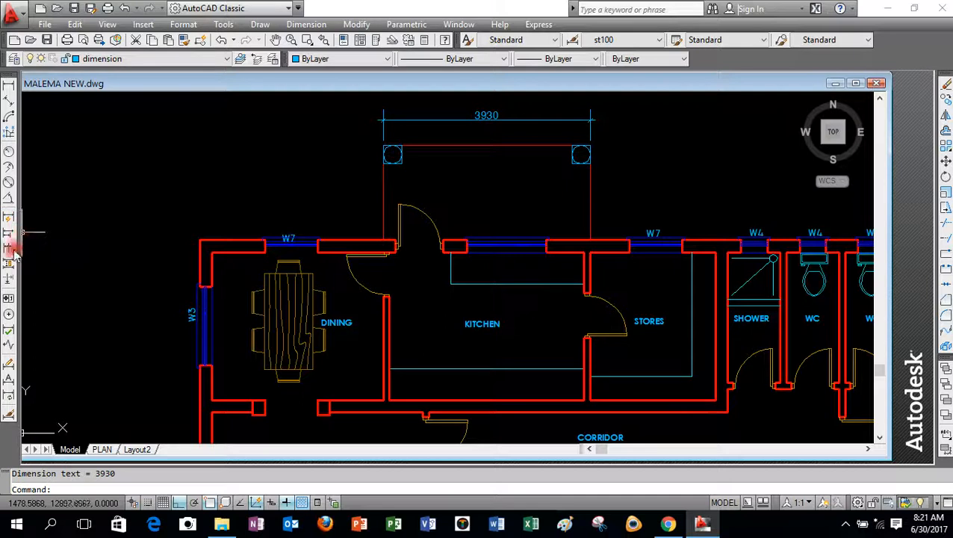
Delete the linear dimension above the kitchen porch.
left_click(450, 115)
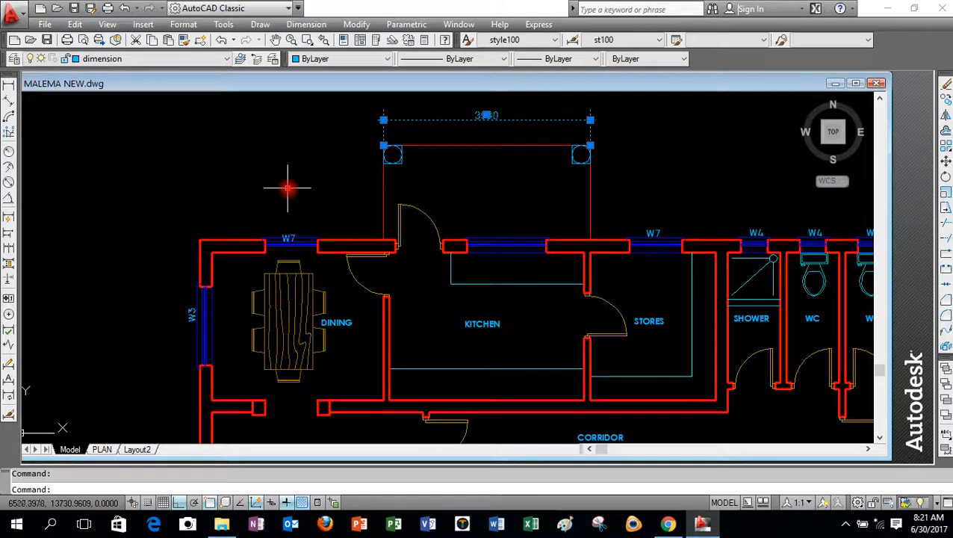
key("Delete")
Dimension the east wall's thickness at the building's northeast corner, placing the linear dimension just above the north wall.
scroll(112, 213, "down", 3)
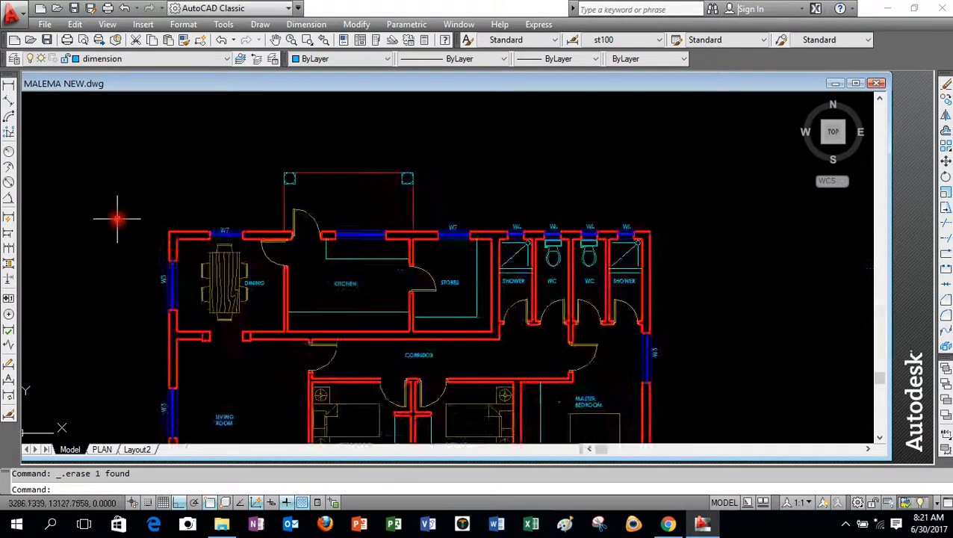
scroll(311, 225, "up", 5)
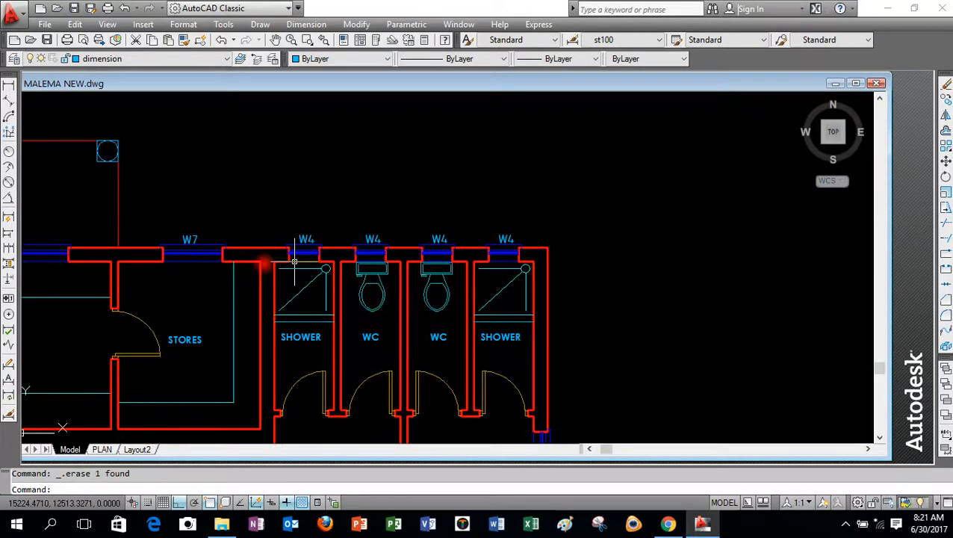
left_click(9, 86)
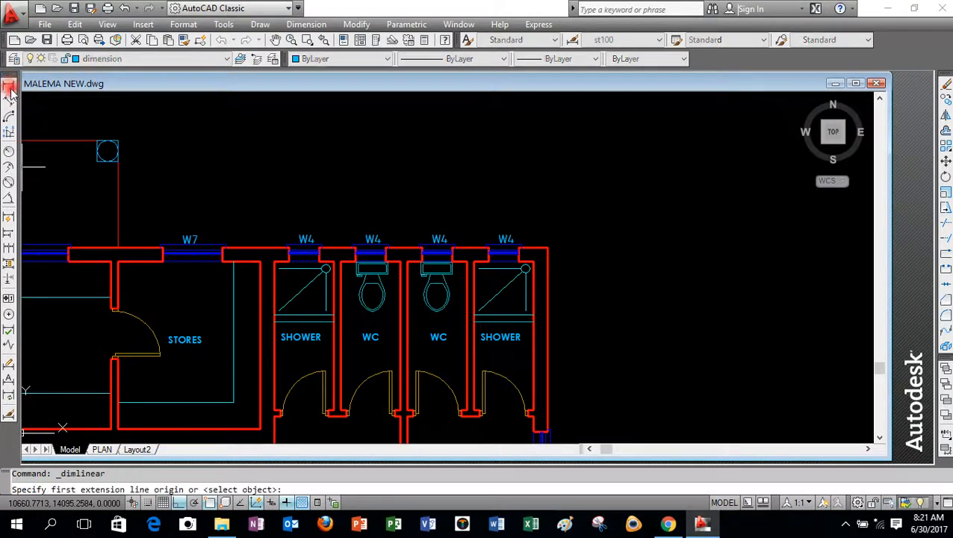
left_click(547, 247)
left_click(541, 258)
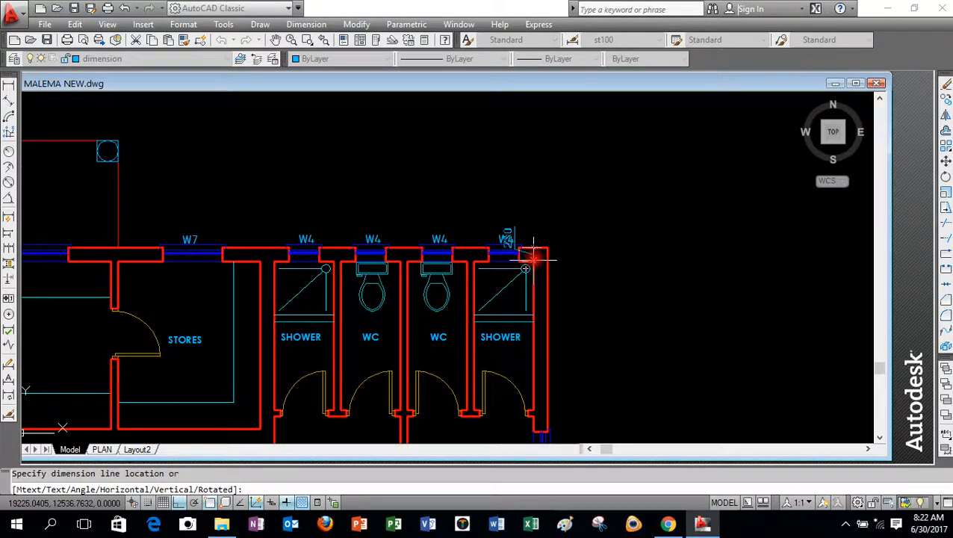
left_click(547, 218)
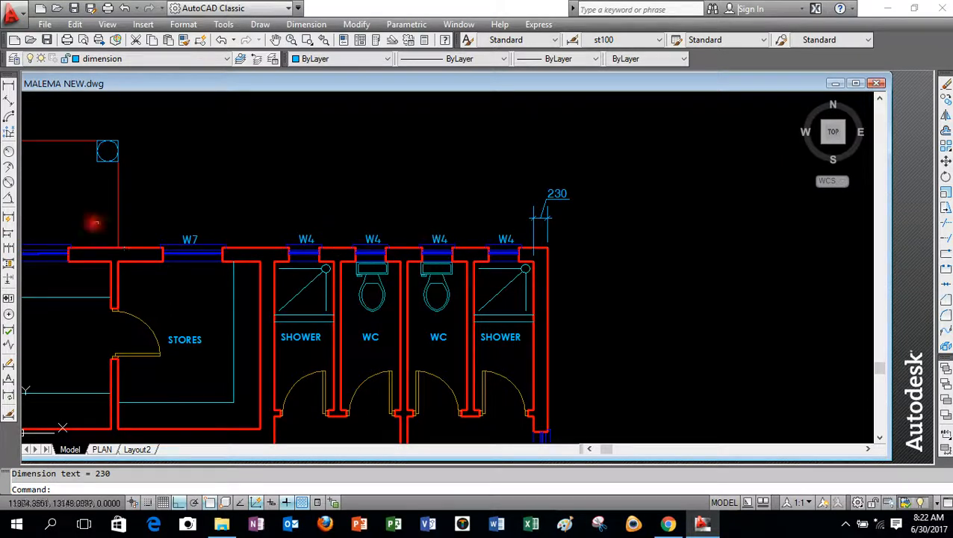
Continue the dimension chain westward across the showers, WCs, stores and their dividing walls, up to the kitchen side of the stores wall.
left_click(9, 247)
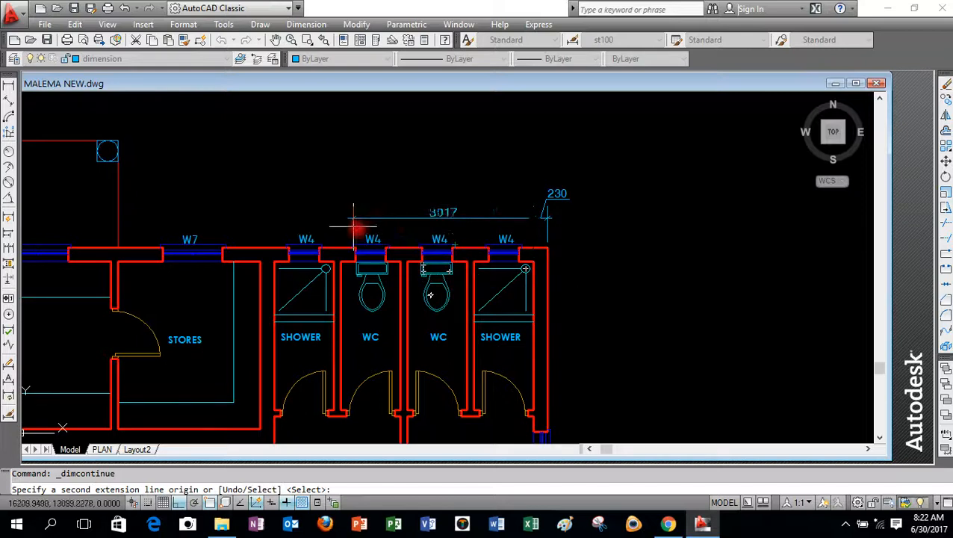
left_click(473, 261)
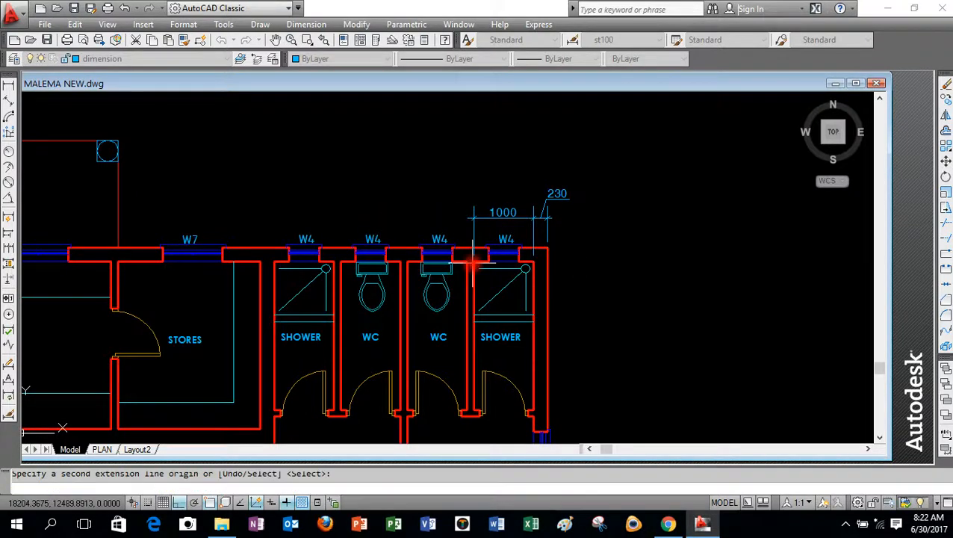
left_click(473, 261)
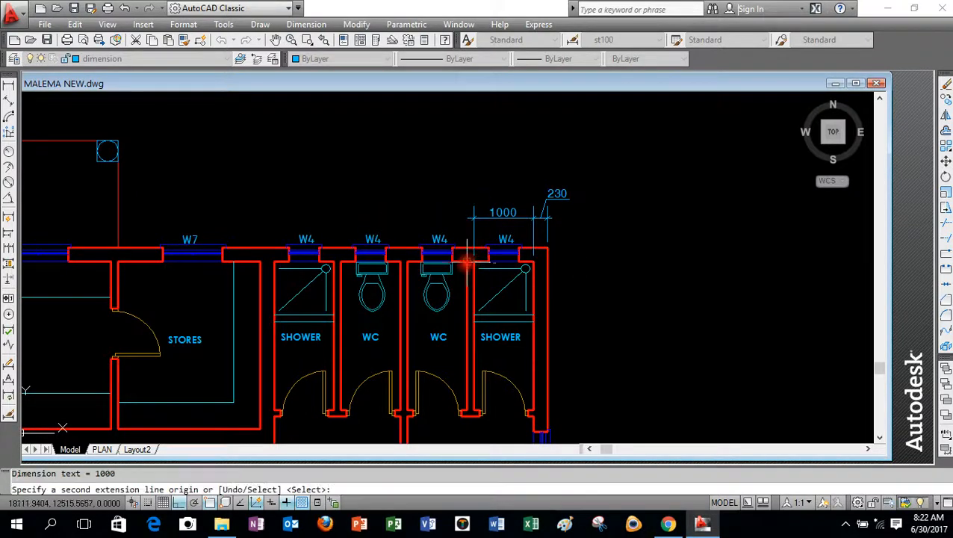
left_click(408, 263)
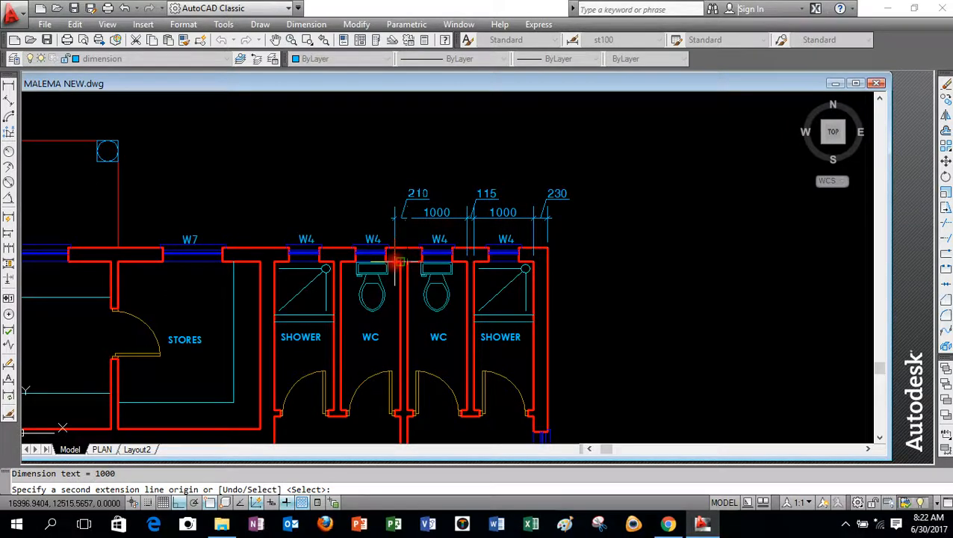
left_click(399, 263)
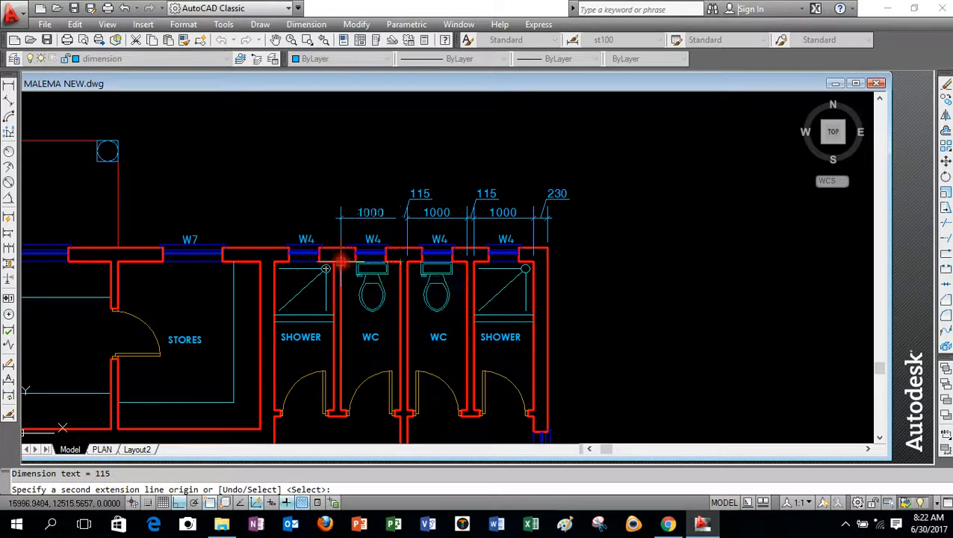
left_click(336, 262)
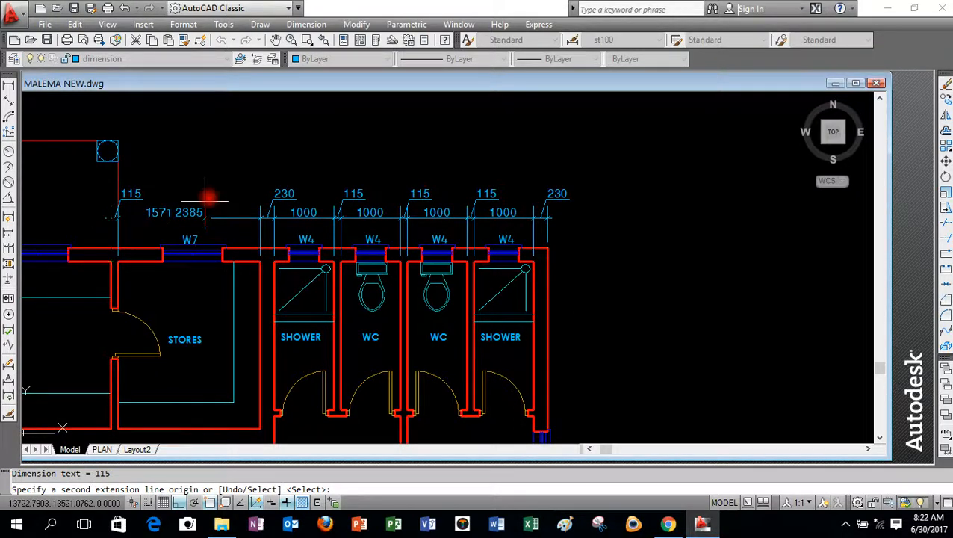
right_click(241, 191)
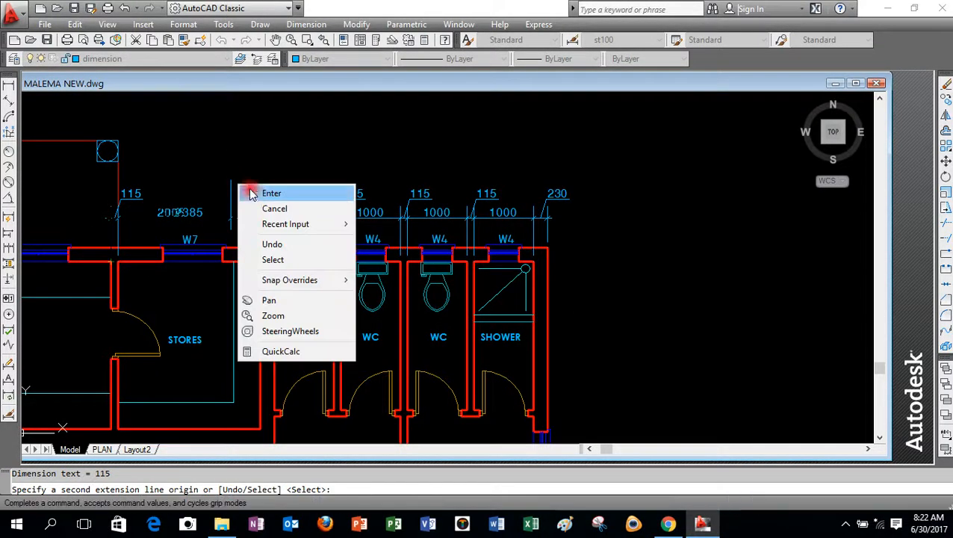
left_click(269, 194)
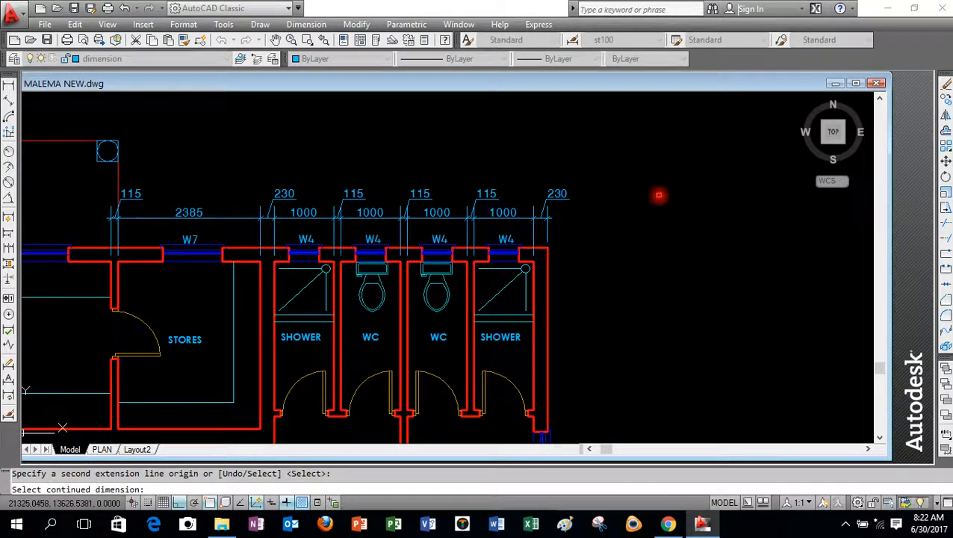
key("Return")
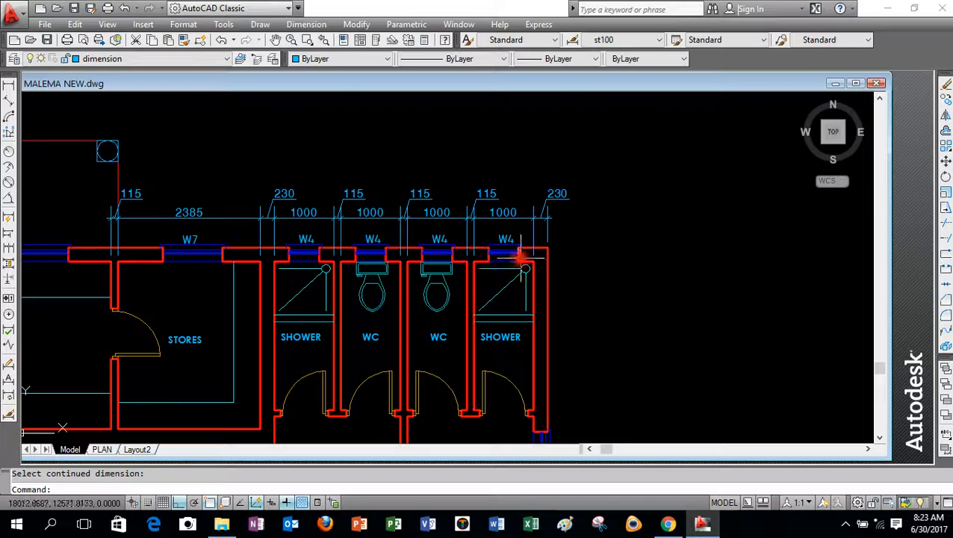
Select the north wall's dimension chain and stretch the extension-line origin at the east wall's inner face up to the north wall's outer face.
scroll(542, 237, "up", 2)
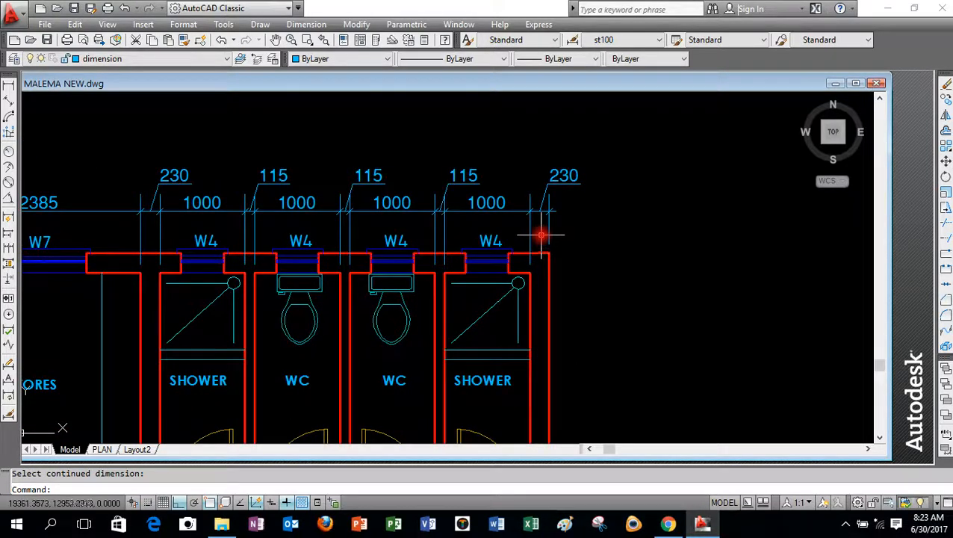
left_click(539, 234)
left_click(521, 226)
left_click(449, 234)
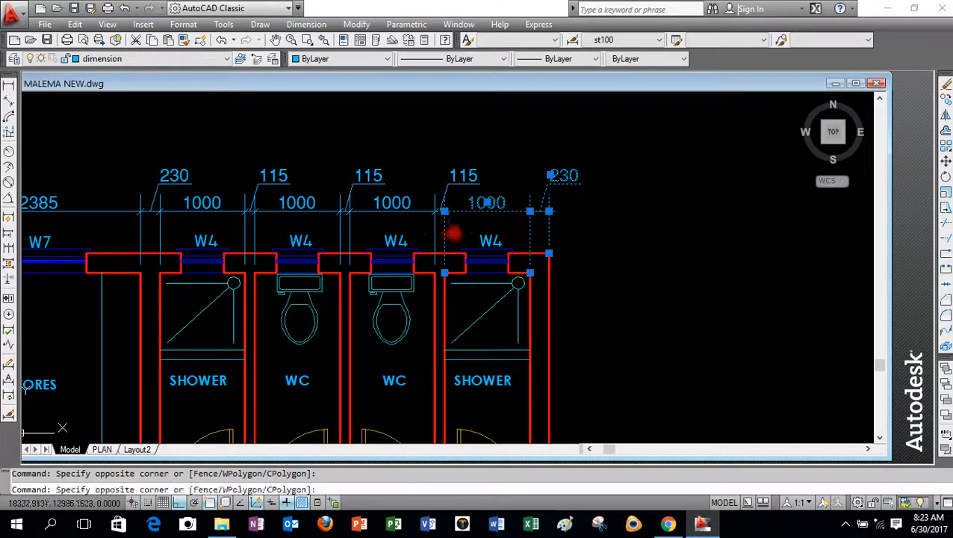
left_click(360, 233)
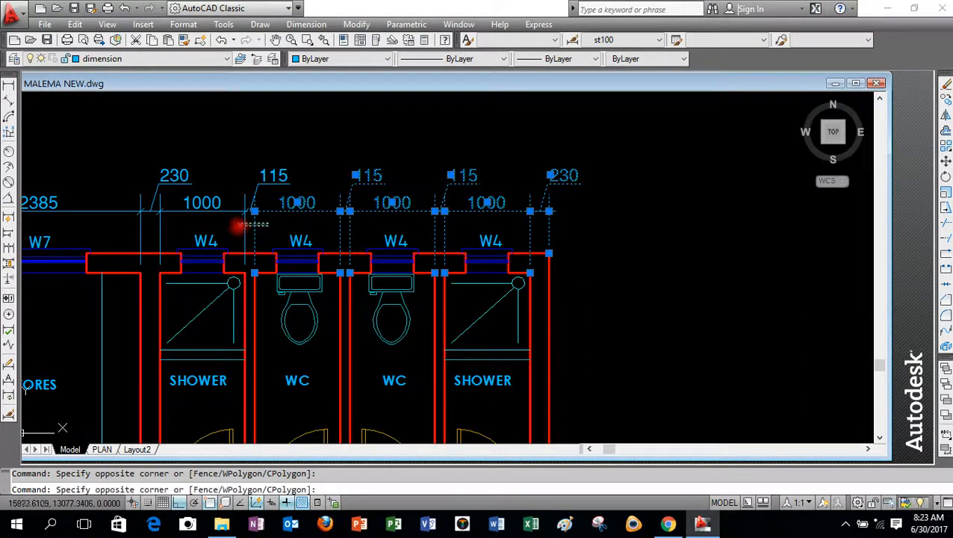
left_click(239, 224)
left_click(171, 231)
left_click(102, 241)
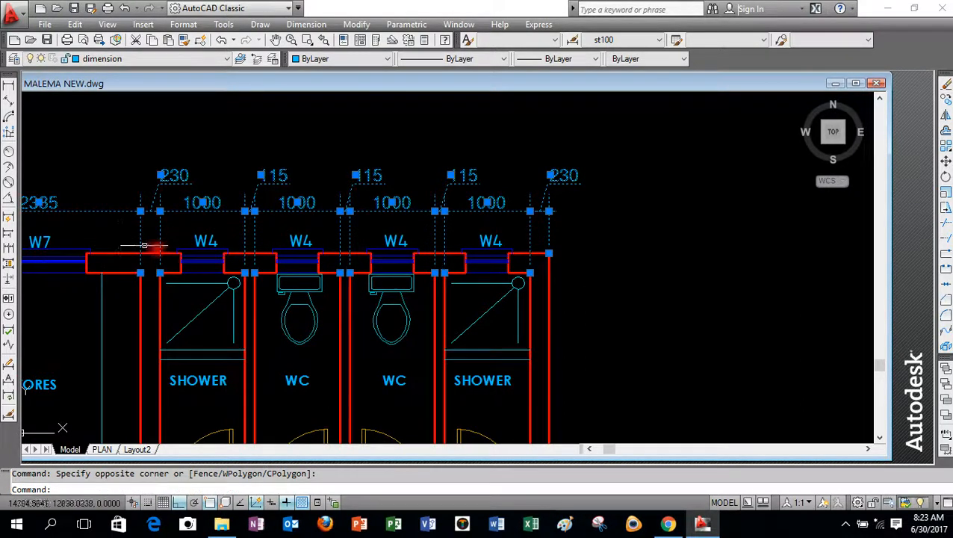
scroll(533, 288, "up", 3)
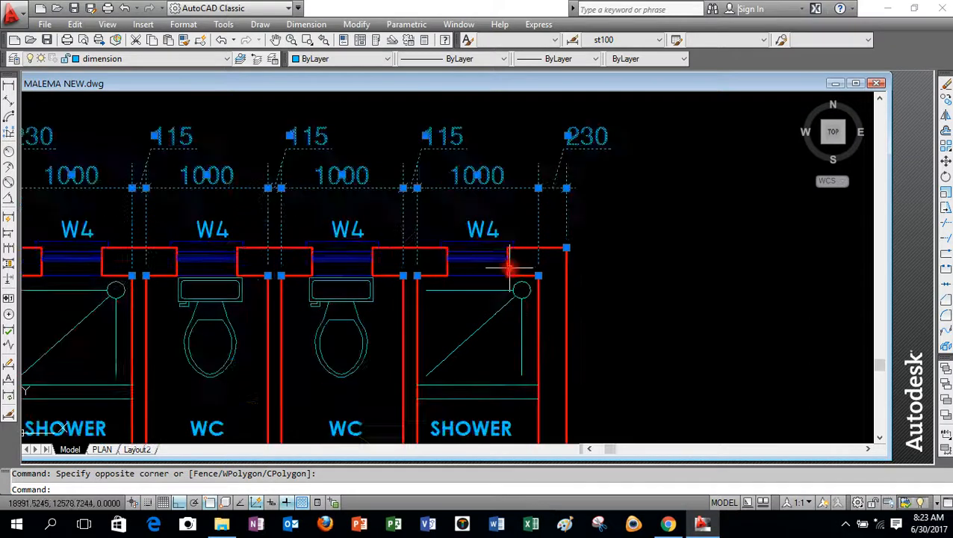
left_click(550, 280)
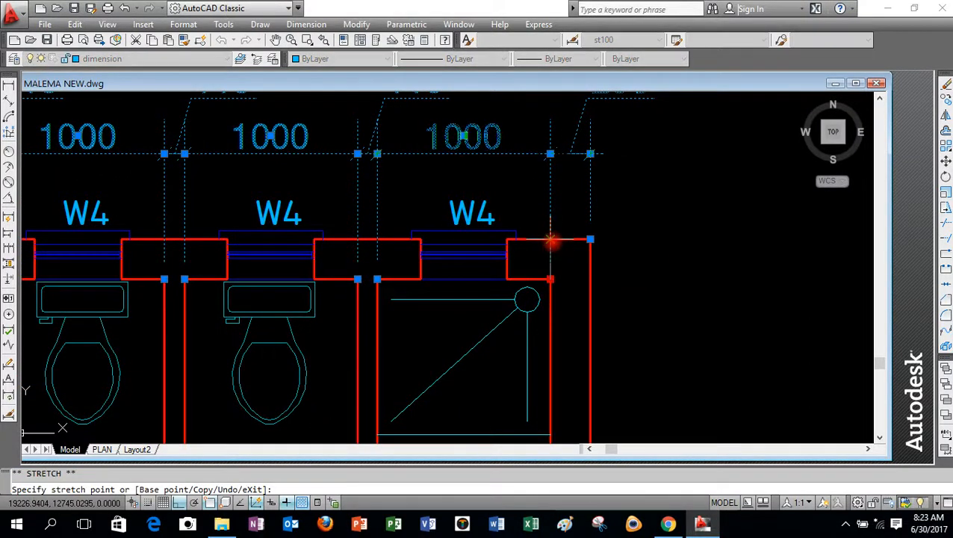
left_click(550, 239)
Stretch the extension-line origins at both dividing walls flanking the eastern WC up to the north wall's outer face.
left_click(377, 279)
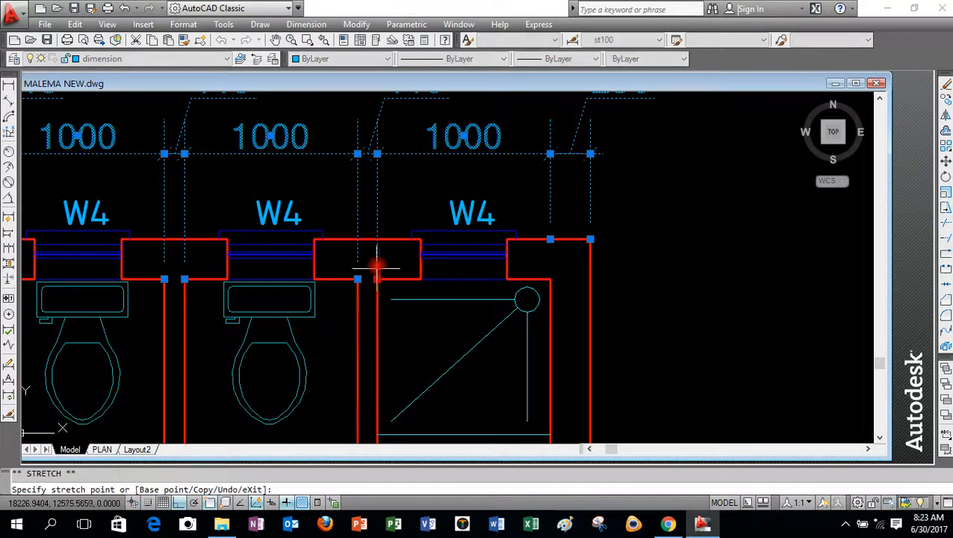
left_click(377, 239)
left_click(357, 278)
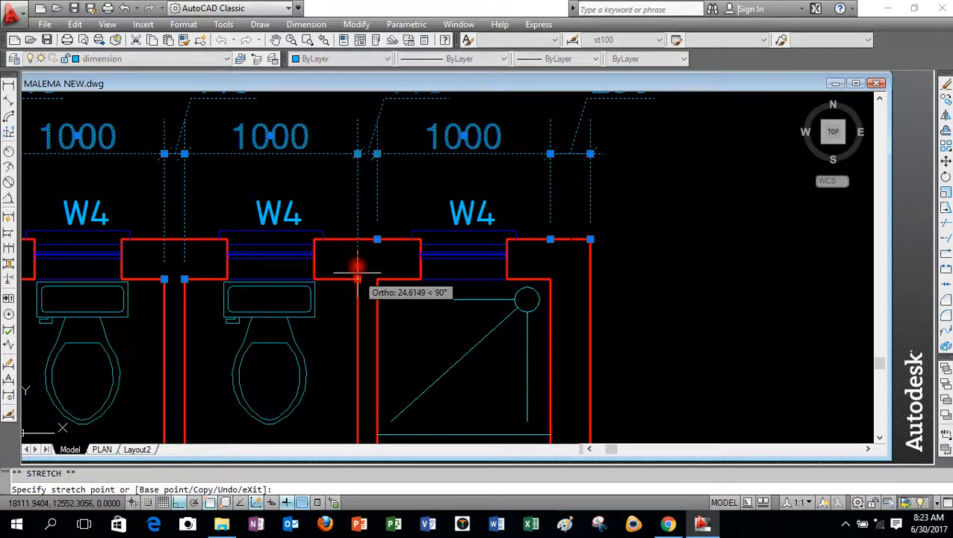
left_click(356, 239)
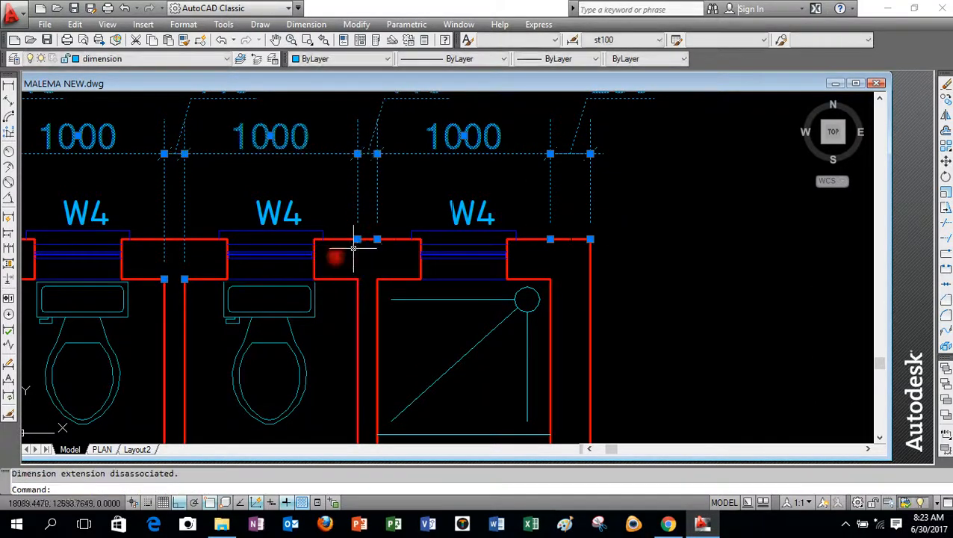
left_click(184, 279)
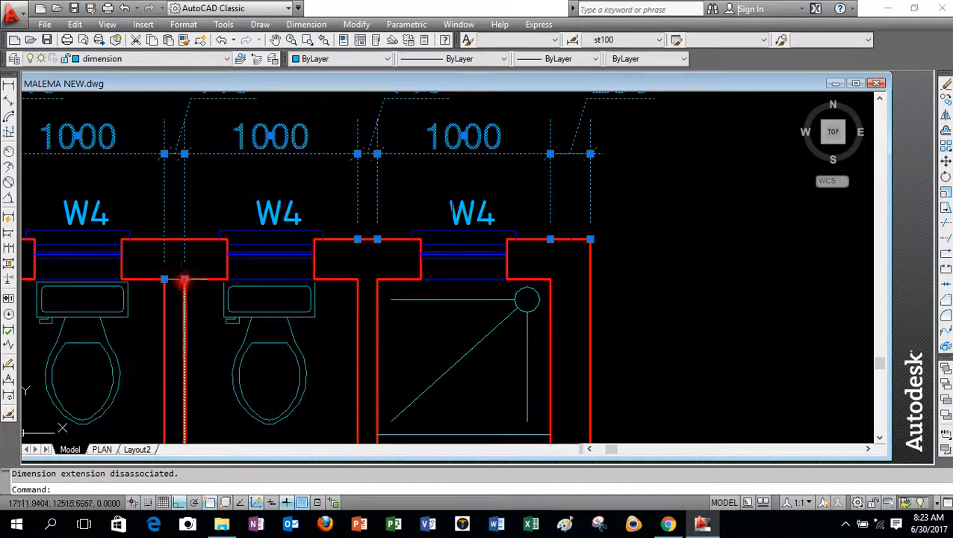
left_click(185, 239)
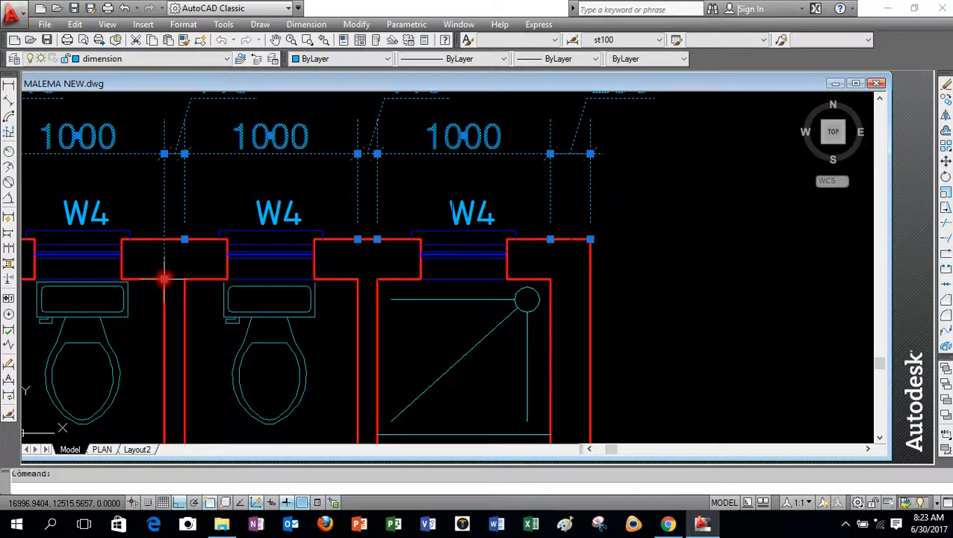
left_click(164, 278)
left_click(163, 239)
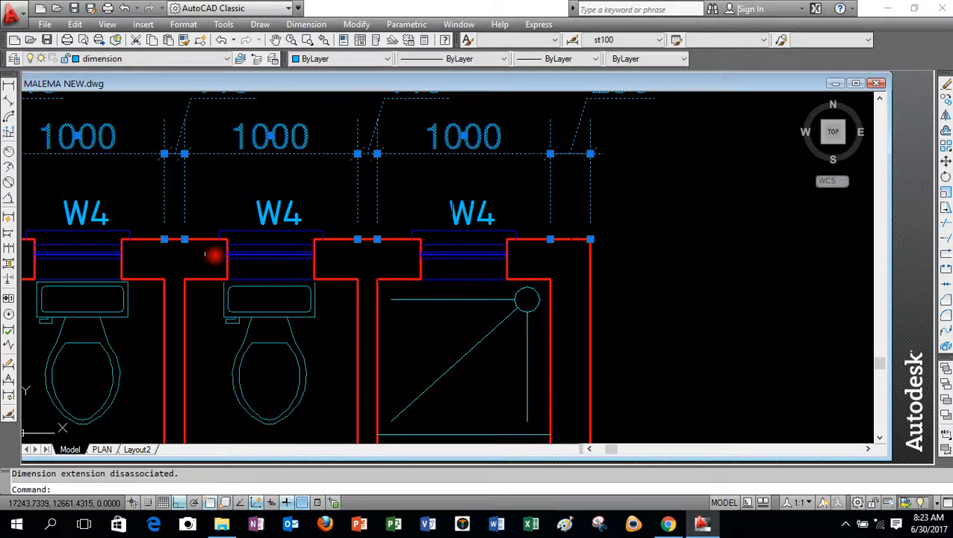
Stretch the two extension-line origins at the wall between the stores and the west shower up to the north wall's outer face.
scroll(712, 253, "down", 8)
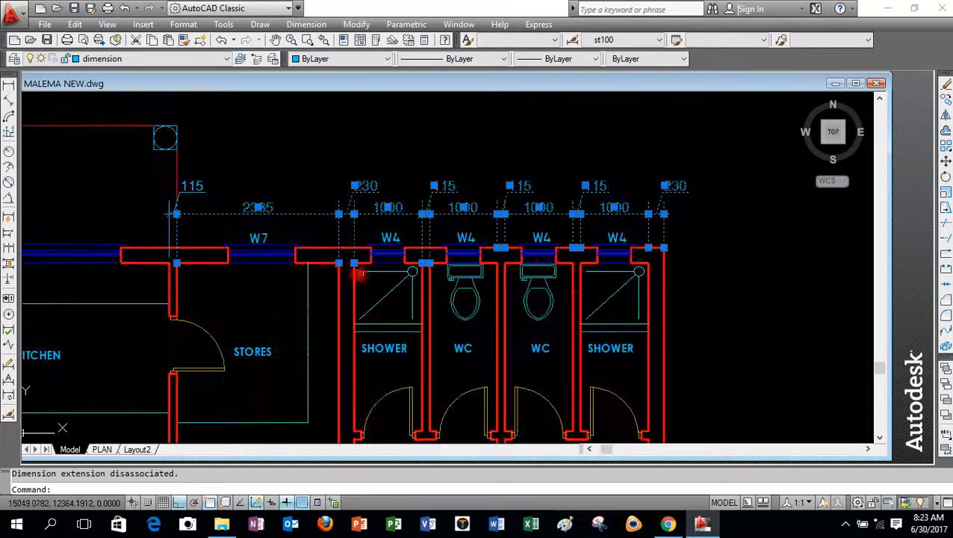
scroll(321, 250, "up", 6)
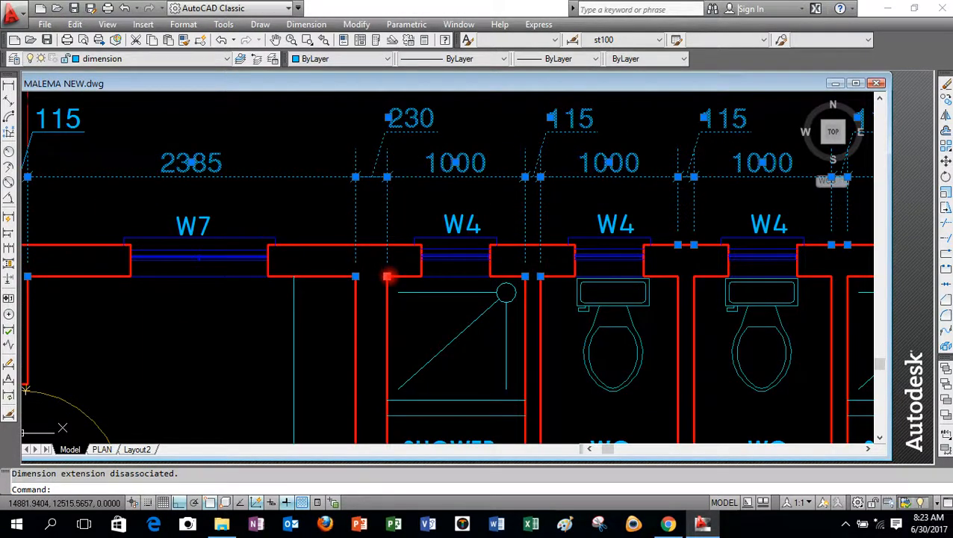
left_click(387, 276)
left_click(387, 245)
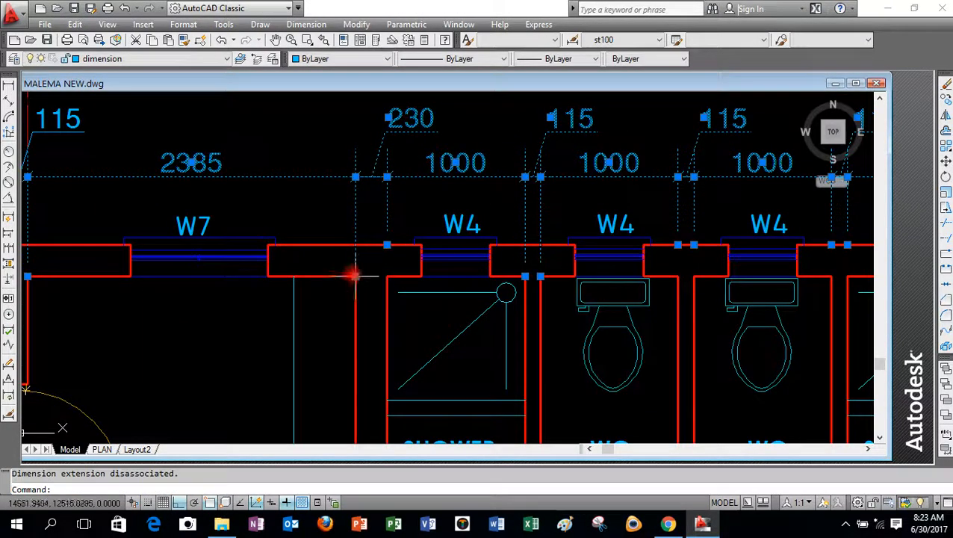
left_click(354, 277)
left_click(355, 245)
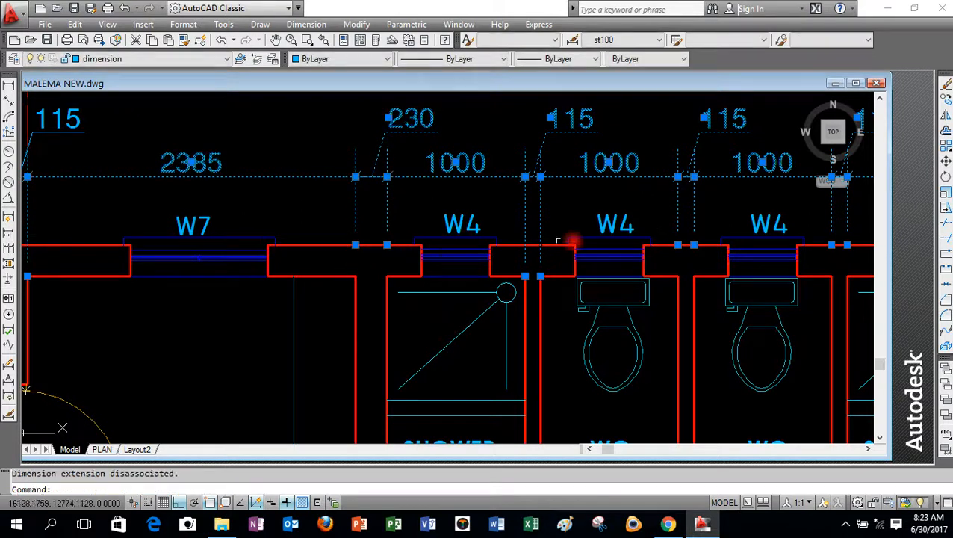
Include the kitchen–stores wall's dimension in the selection, stretch its two extension-line origins to the north wall's outer face, and clear the selection.
scroll(622, 239, "down", 2)
scroll(246, 250, "up", 2)
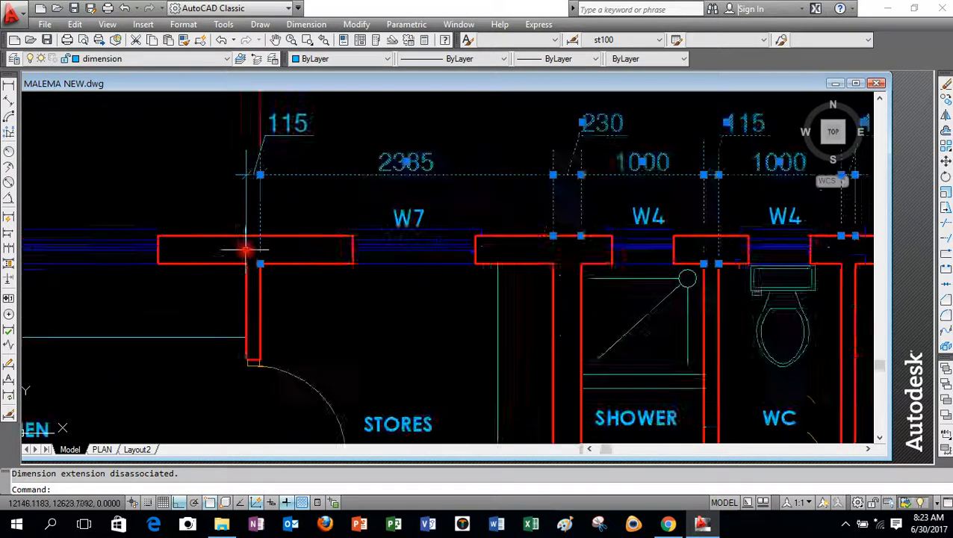
scroll(246, 250, "up", 1)
left_click(254, 251)
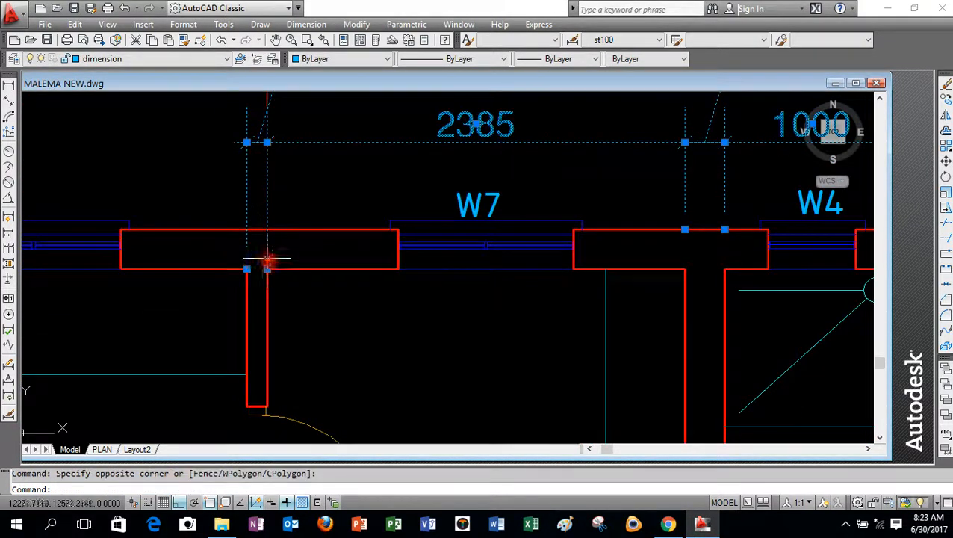
left_click(267, 268)
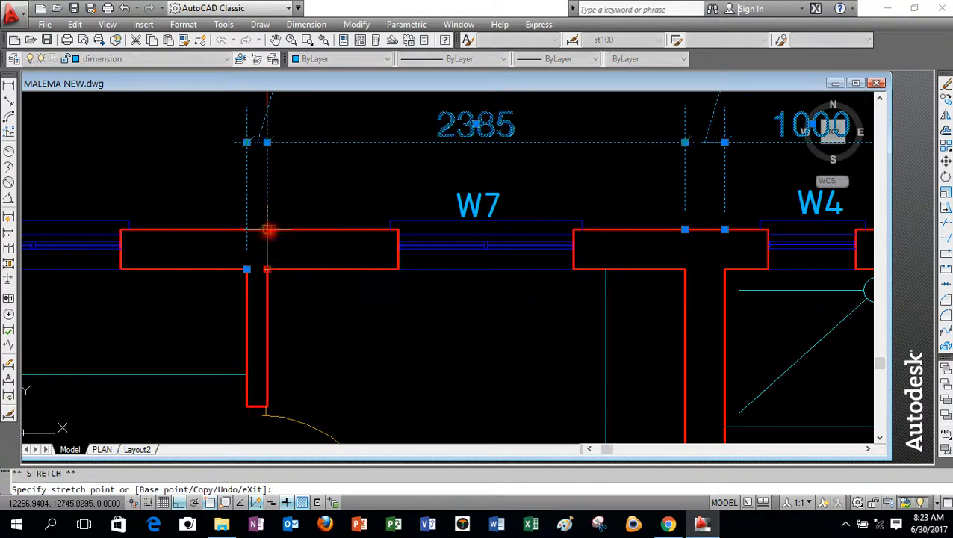
left_click(267, 229)
left_click(246, 269)
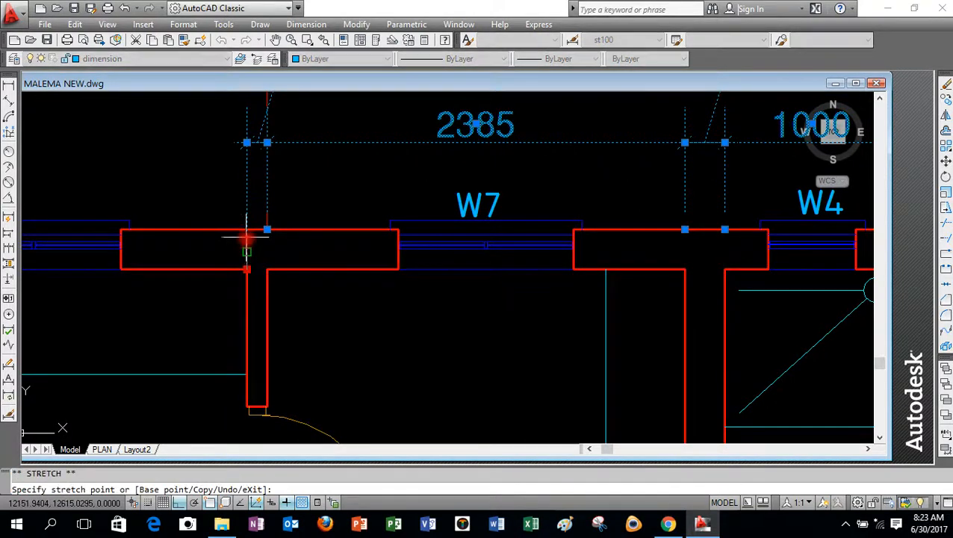
left_click(247, 230)
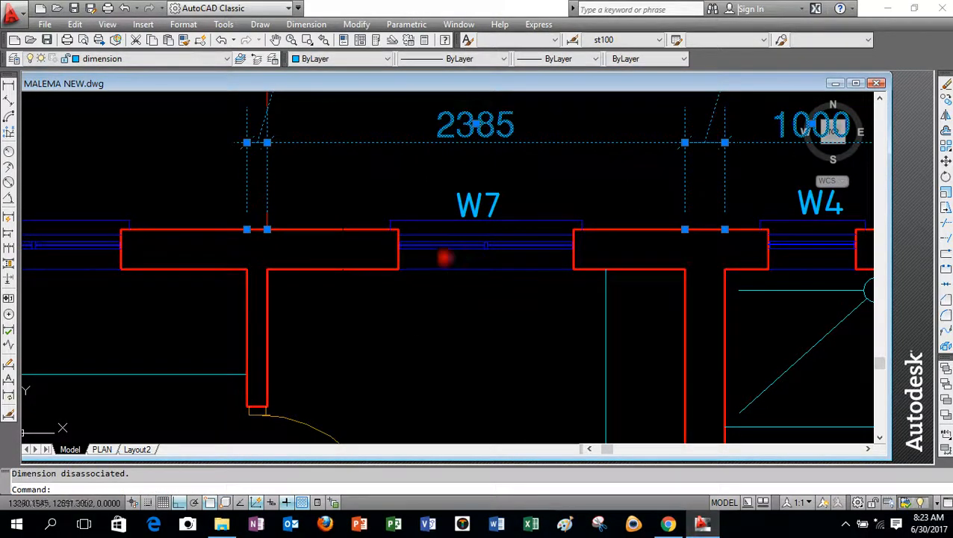
scroll(252, 174, "down", 4)
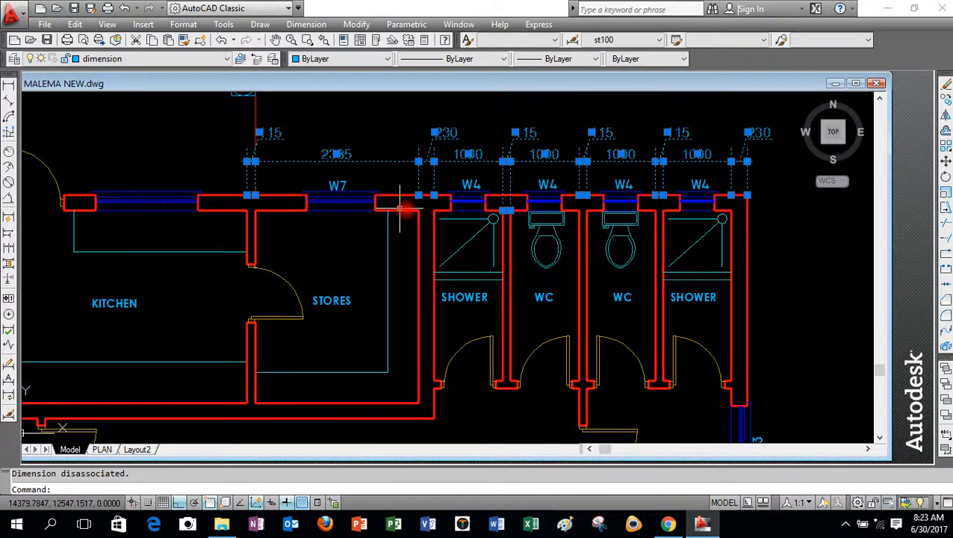
key("Escape")
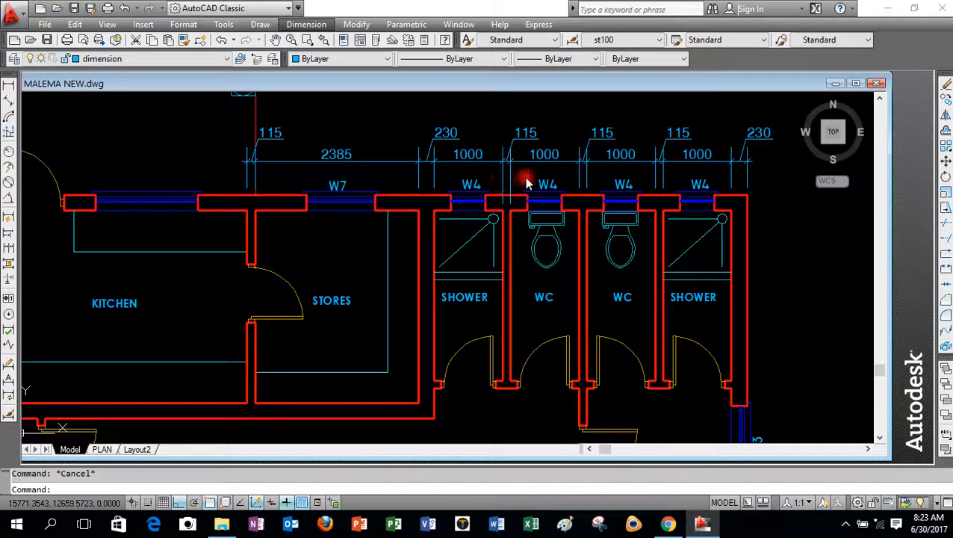
Select the dimensions at the west shower–WC dividing wall and stretch both extension-line origins up to the north wall's outer face.
left_click(525, 177)
scroll(521, 172, "up", 5)
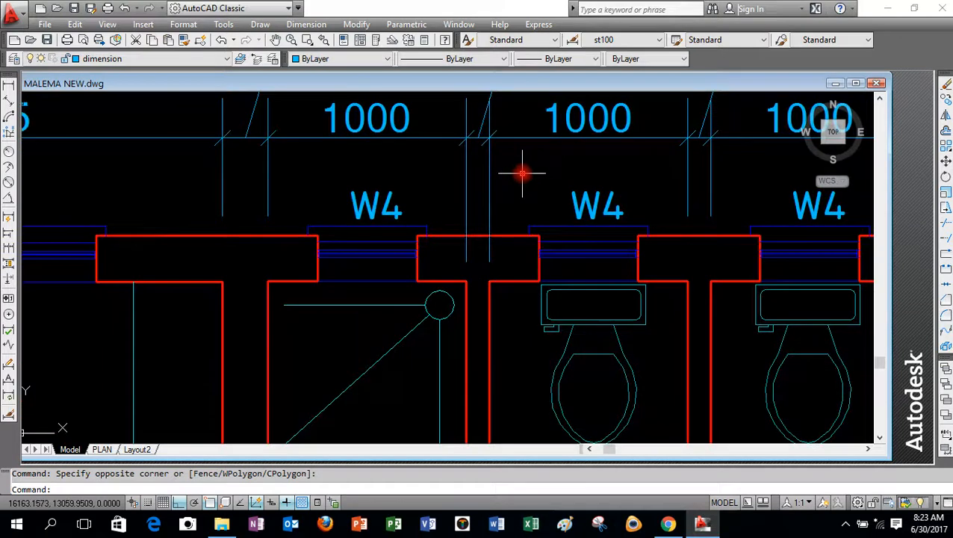
left_click(482, 200)
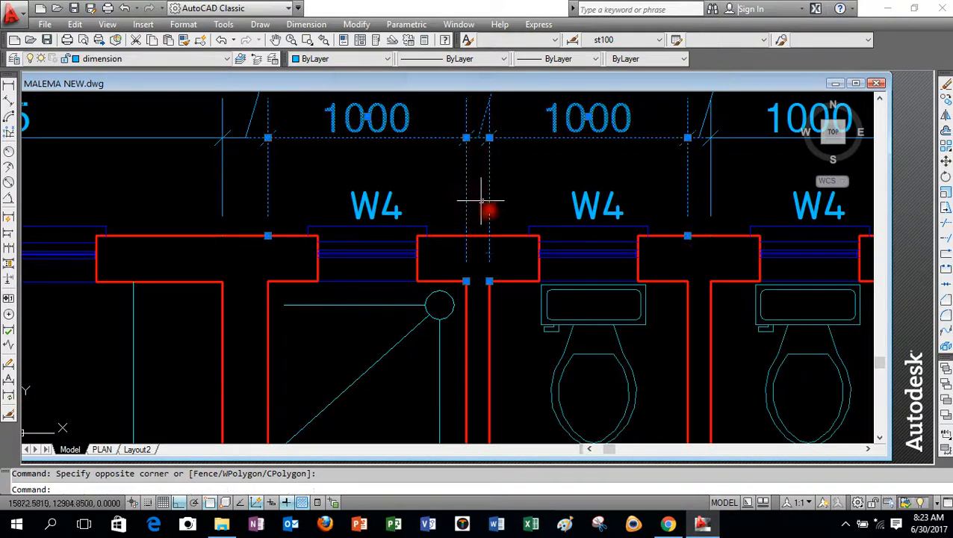
left_click(489, 280)
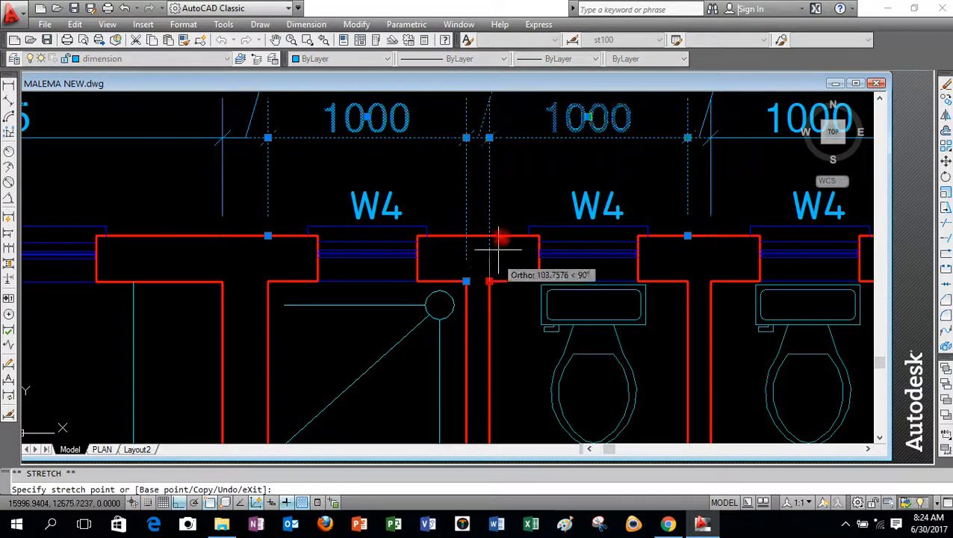
left_click(489, 236)
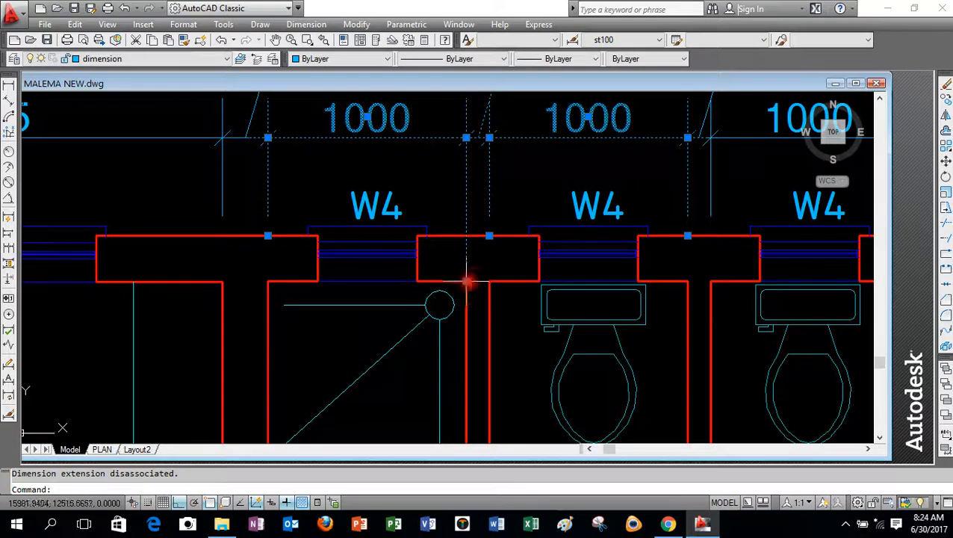
left_click(465, 282)
left_click(466, 236)
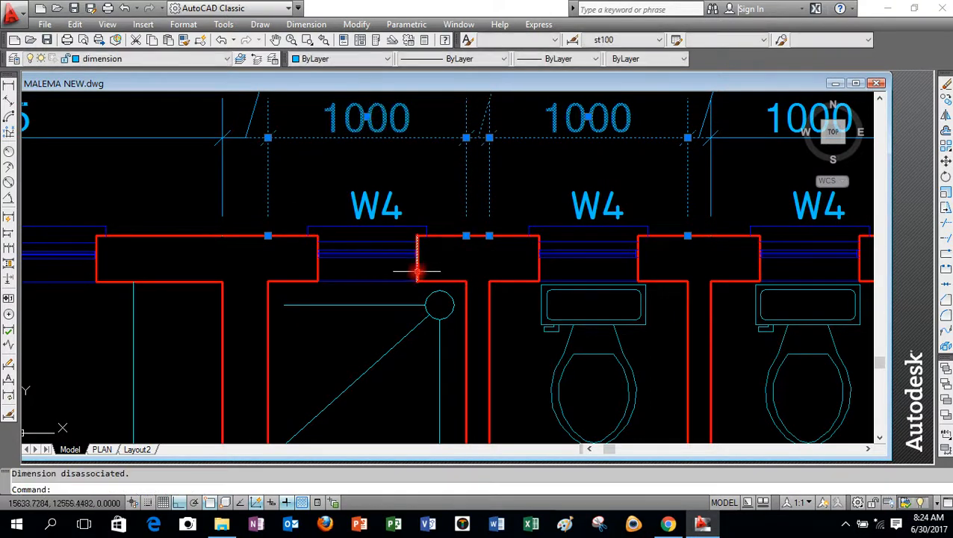
key("Escape")
Examine the dimension chain along the north wall, the whole floor plan, and the east side beside the master bedroom.
scroll(507, 186, "down", 4)
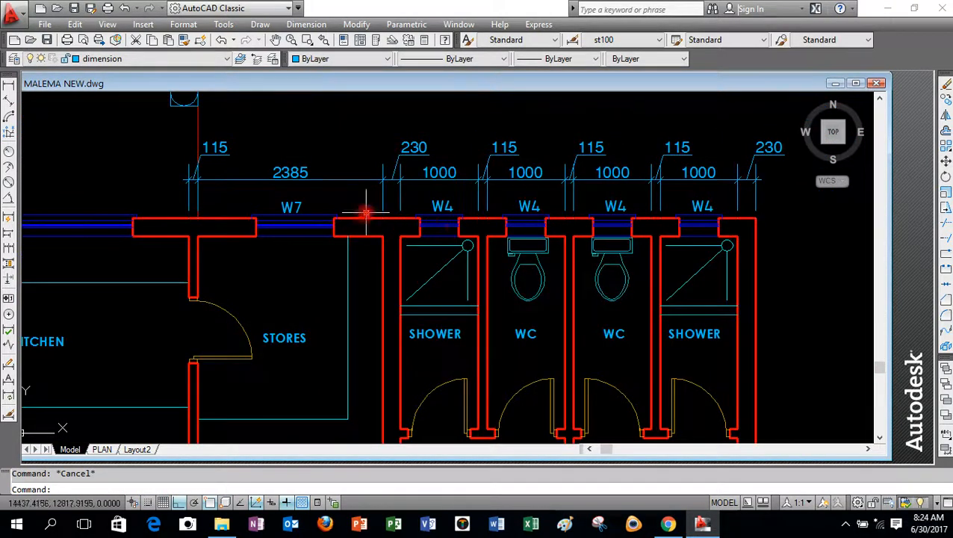
scroll(365, 213, "down", 2)
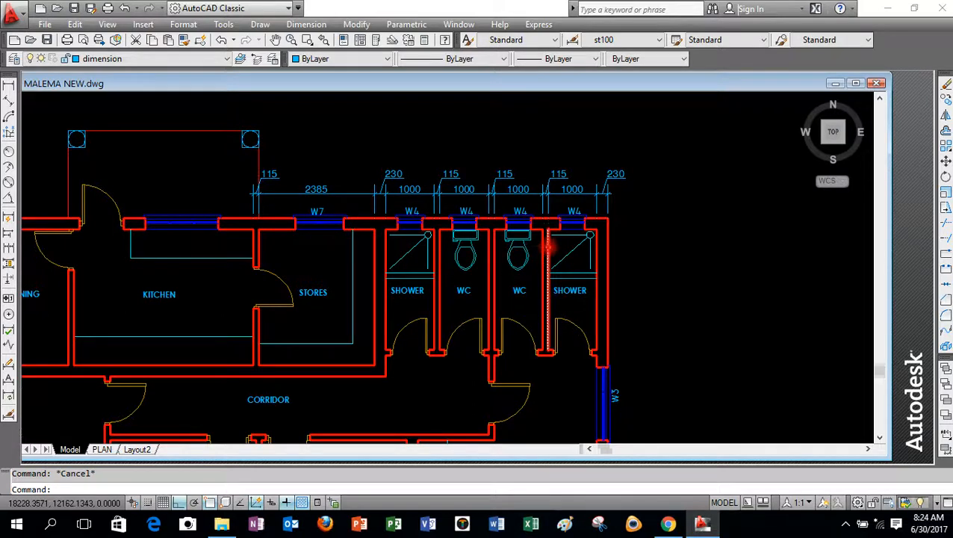
scroll(549, 247, "up", 2)
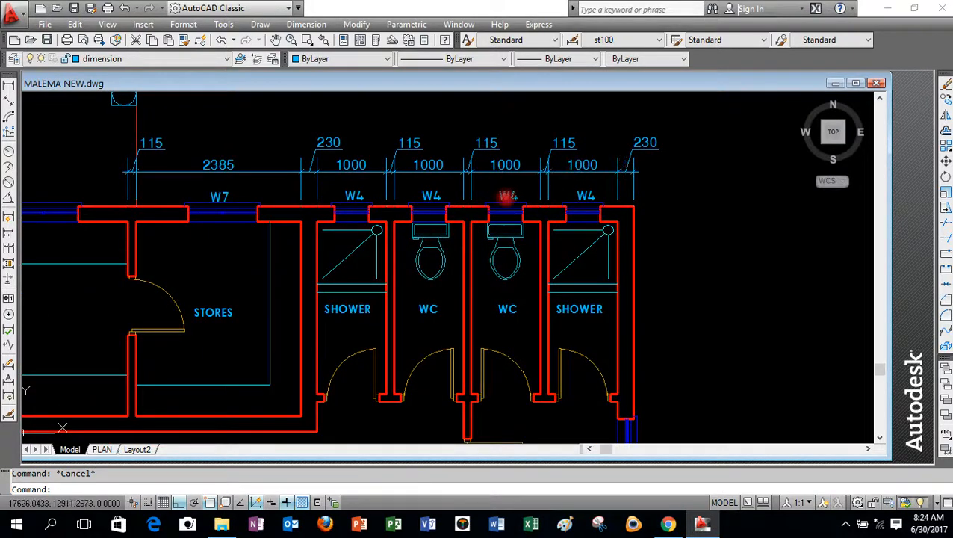
scroll(504, 195, "down", 2)
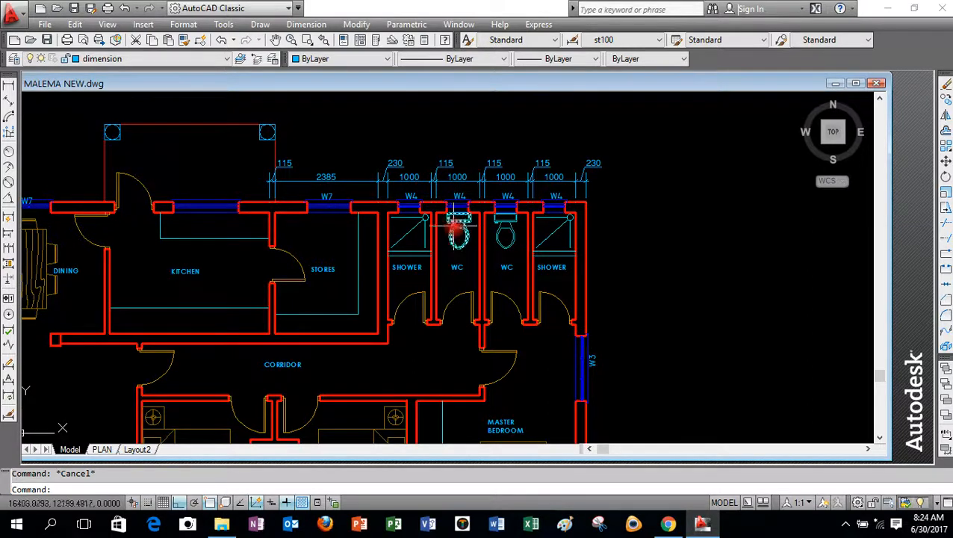
scroll(455, 239, "down", 2)
scroll(463, 220, "up", 3)
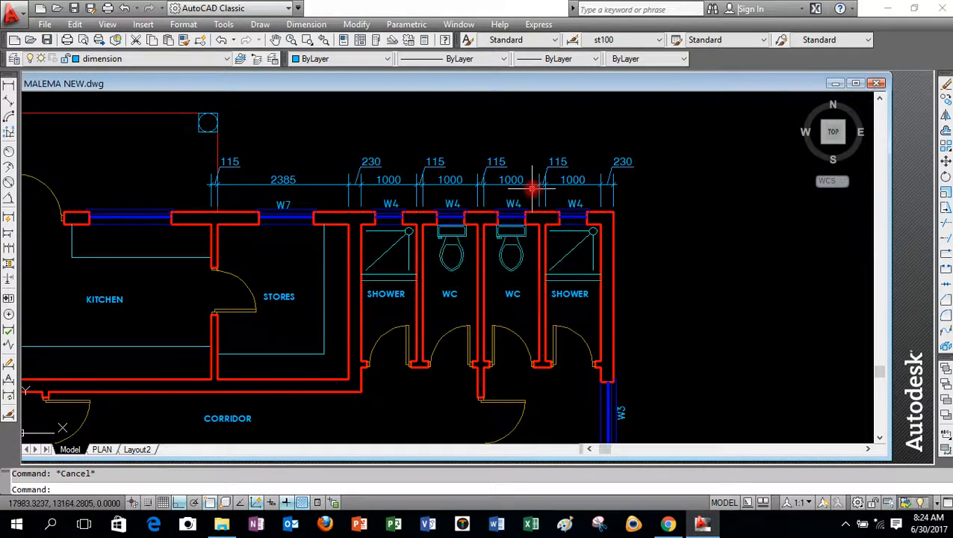
scroll(530, 202, "down", 4)
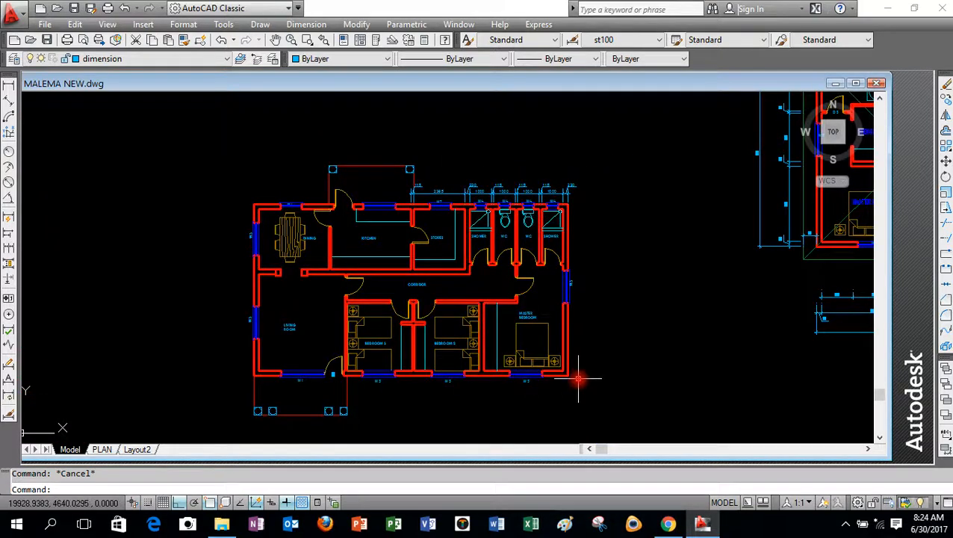
scroll(566, 306, "up", 3)
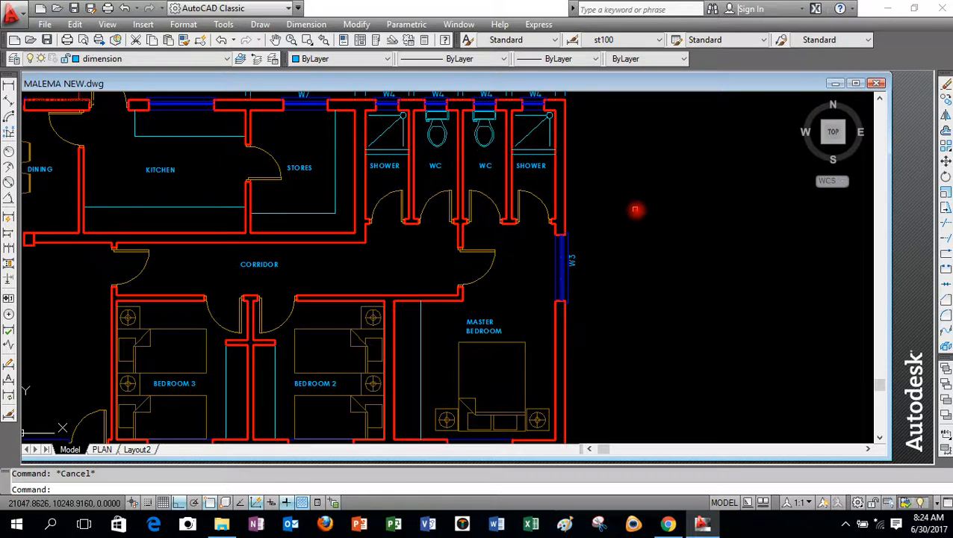
Create a quick dimension chain beneath the living–dining dividing wall, from the west wall's inner face to the corridor wall.
scroll(637, 214, "down", 2)
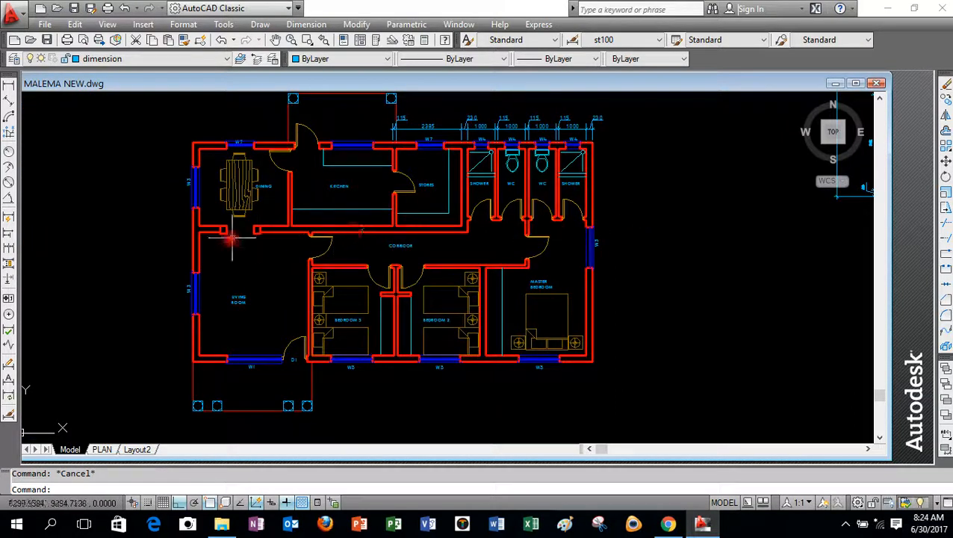
scroll(201, 229, "up", 4)
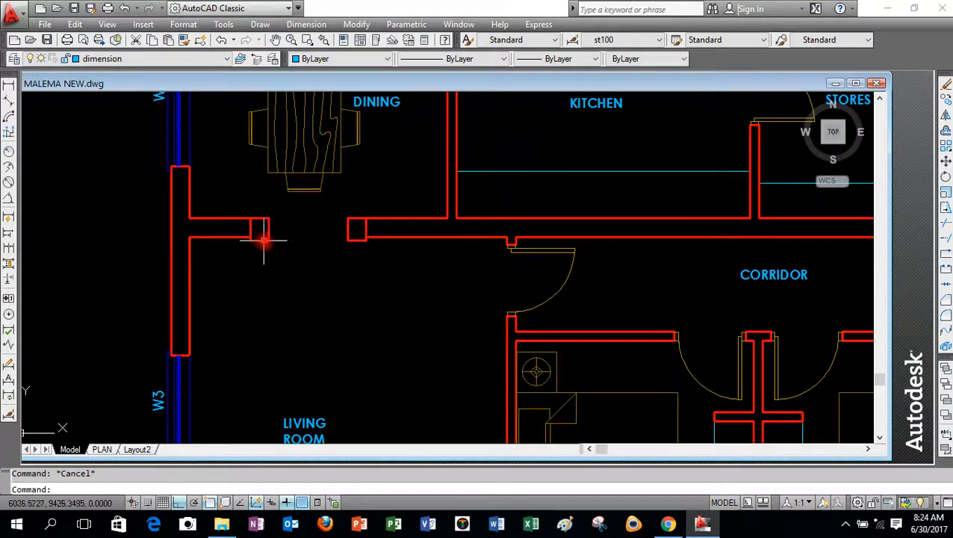
left_click(193, 217)
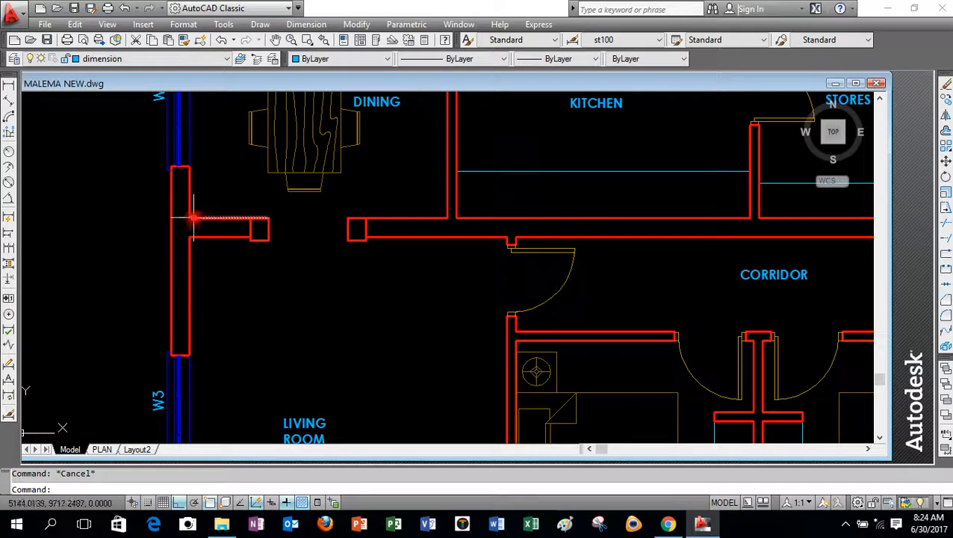
left_click(9, 218)
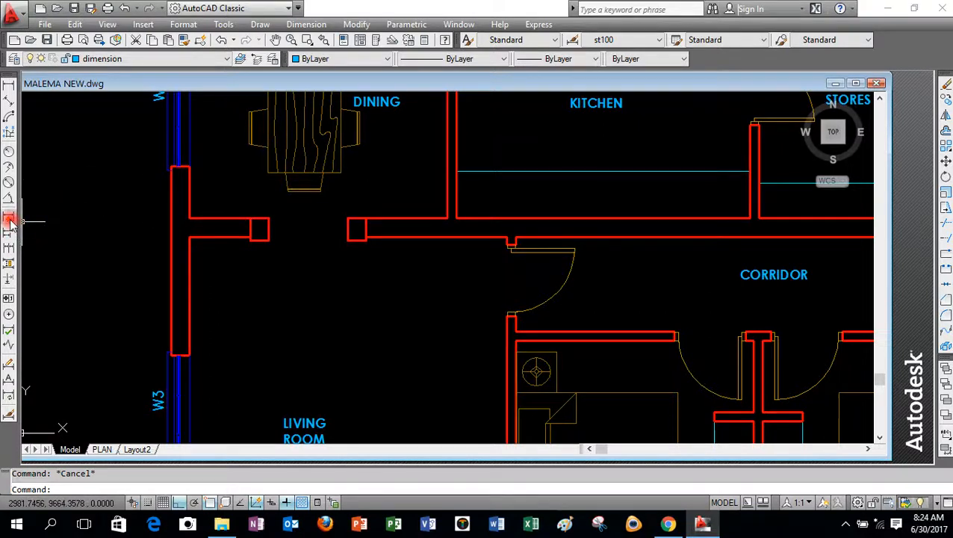
left_click(9, 218)
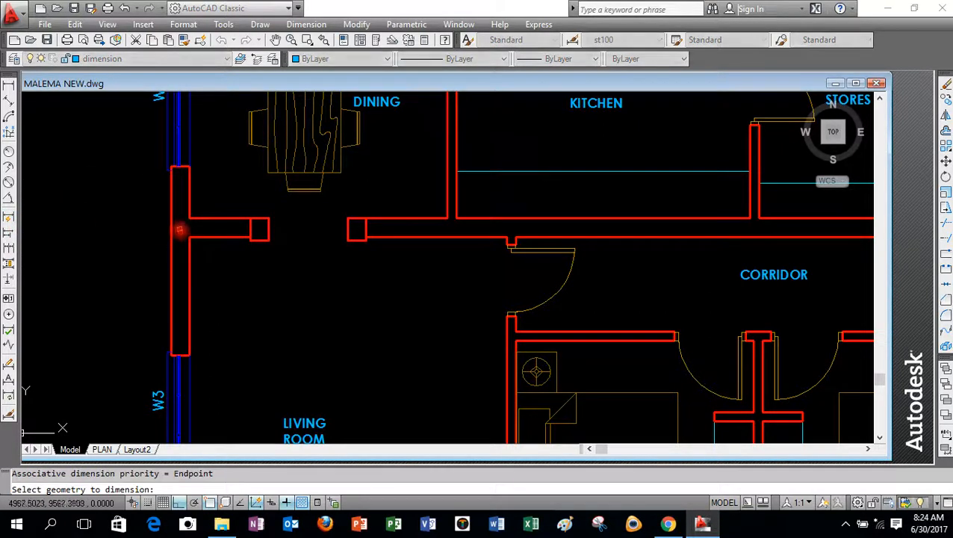
left_click(179, 230)
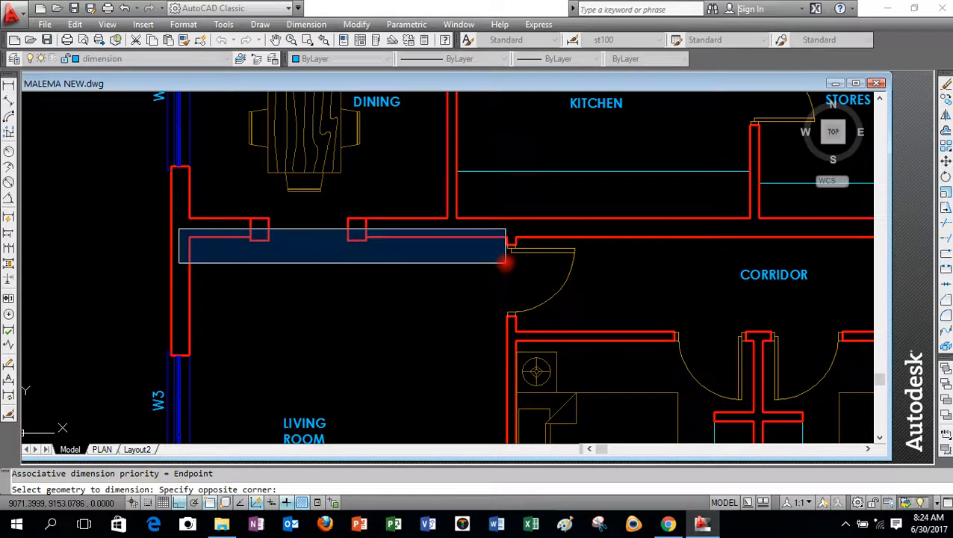
left_click(508, 259)
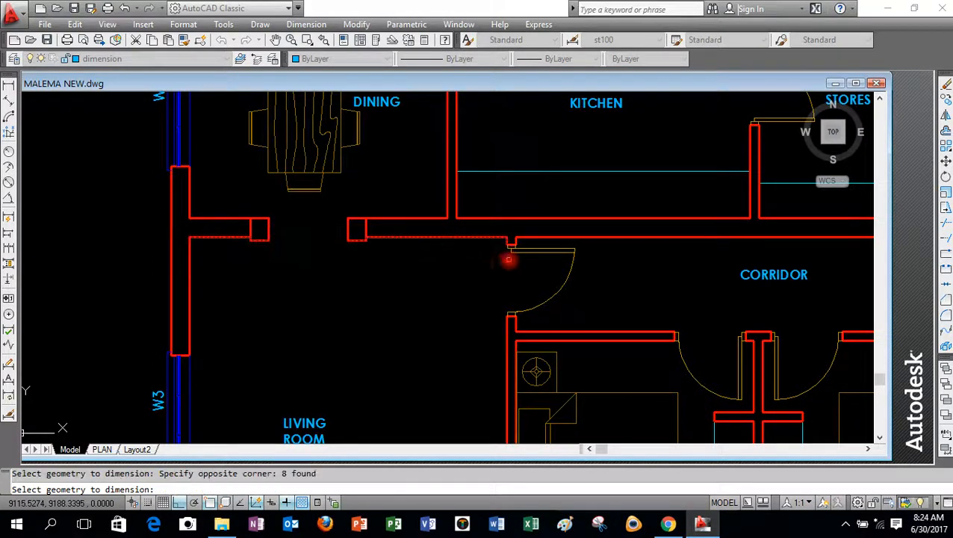
key("Return")
left_click(448, 280)
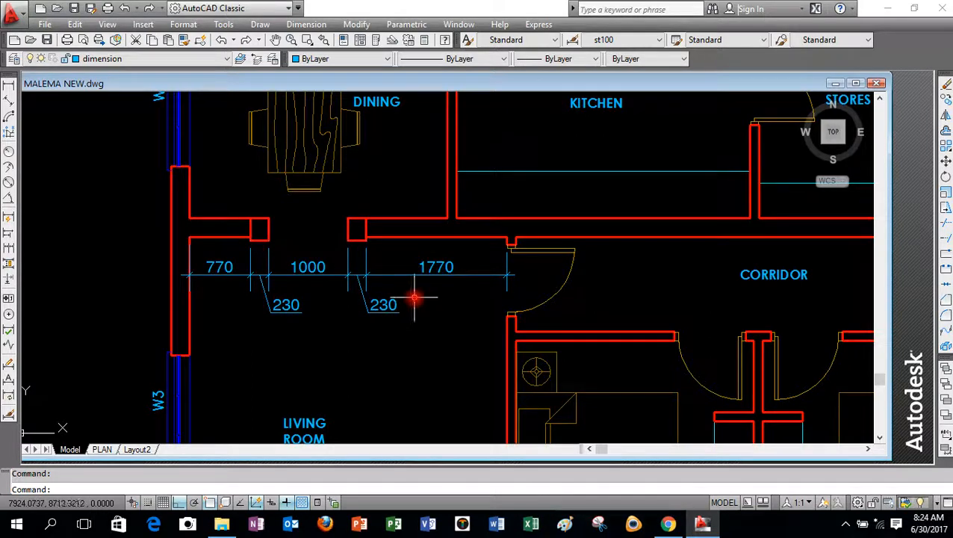
Erase all the dimensions beneath the living–dining dividing wall.
left_click(394, 258)
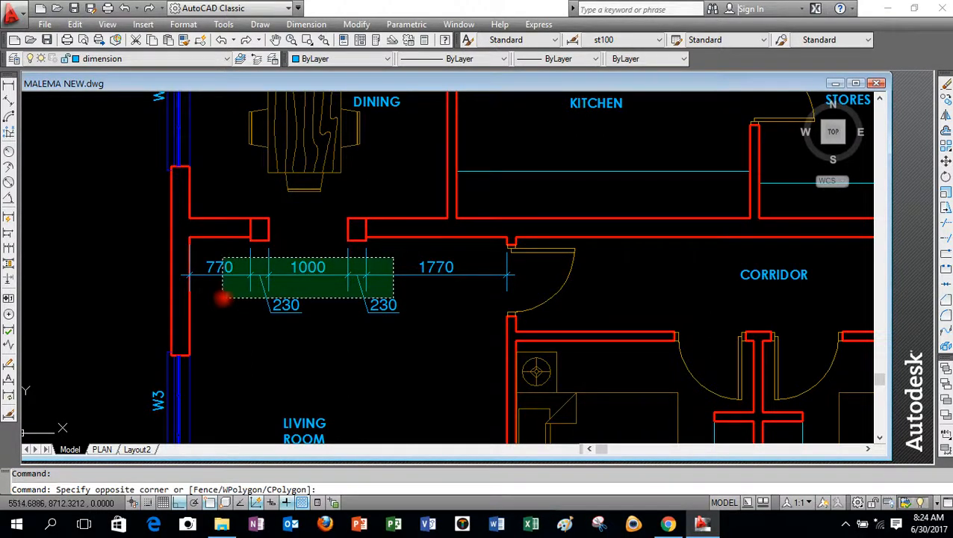
left_click(221, 296)
key("Delete")
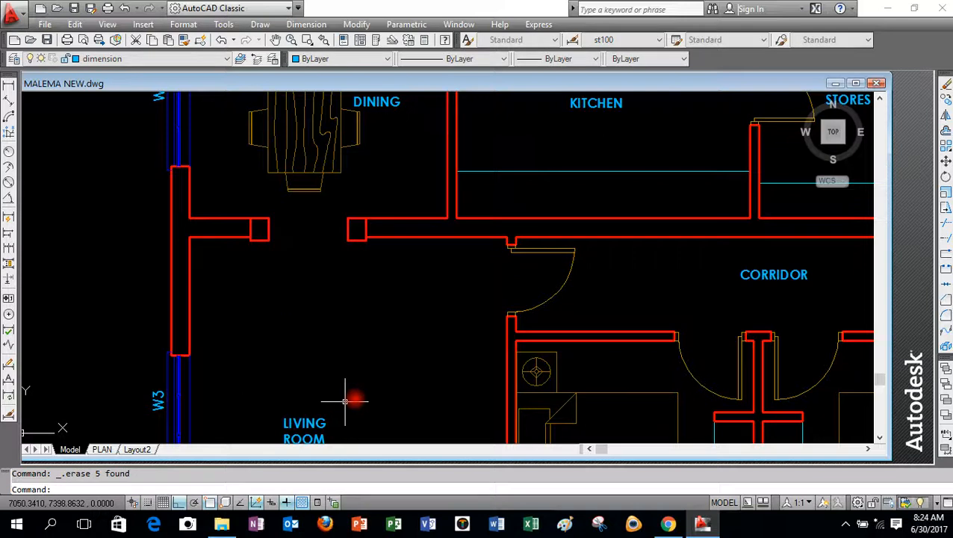
Inspect the text and leaders of the dimensions above the stores, showers and WCs, both up close and within the whole plan.
scroll(332, 282, "down", 5)
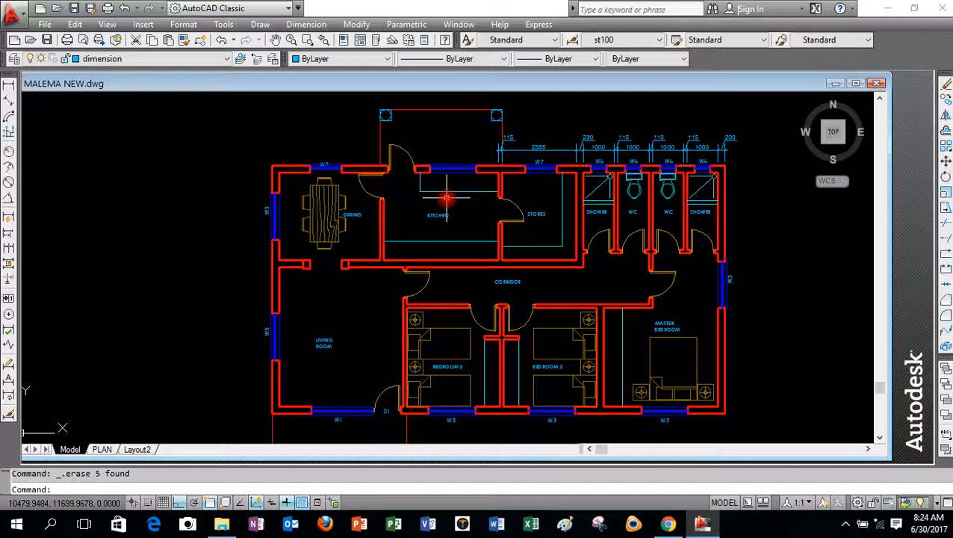
scroll(664, 127, "up", 2)
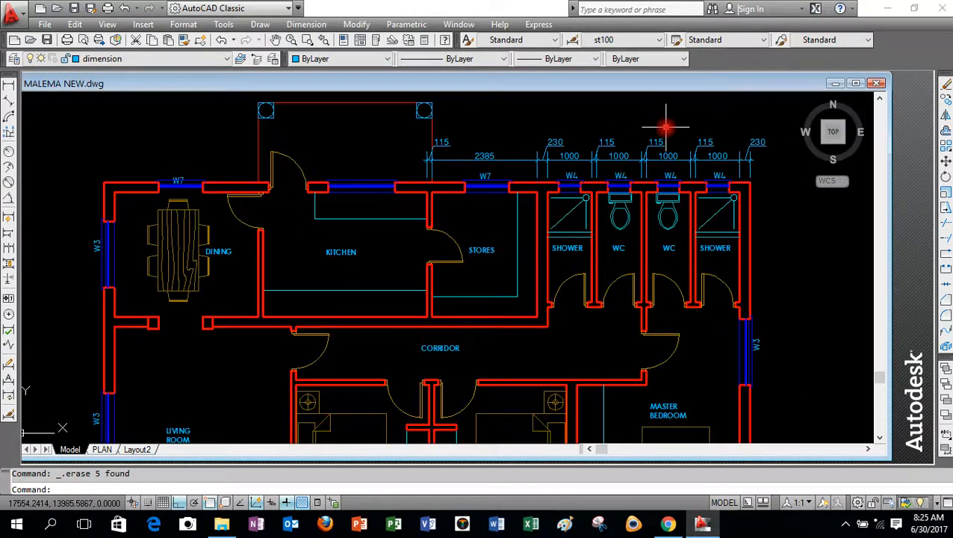
scroll(665, 126, "up", 3)
scroll(297, 224, "down", 1)
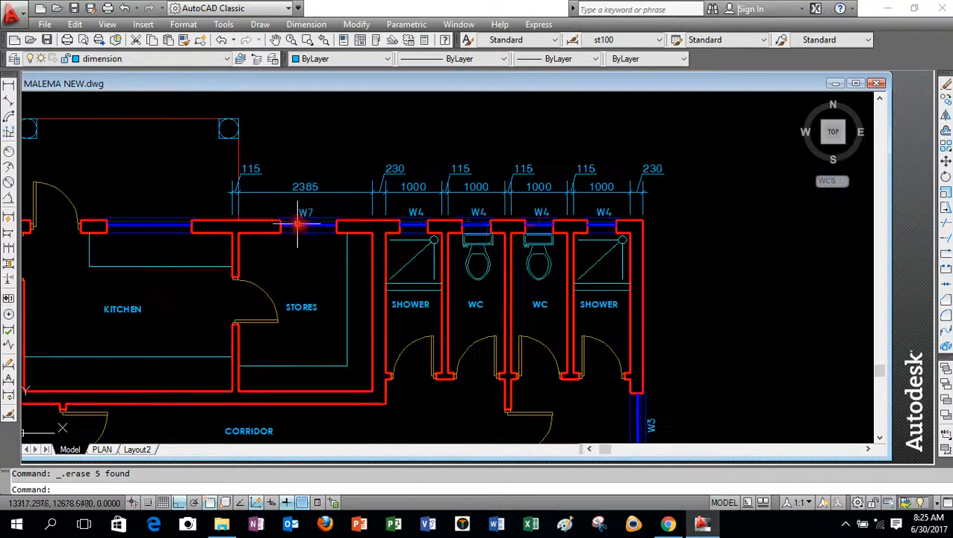
scroll(569, 196, "up", 3)
scroll(612, 179, "down", 4)
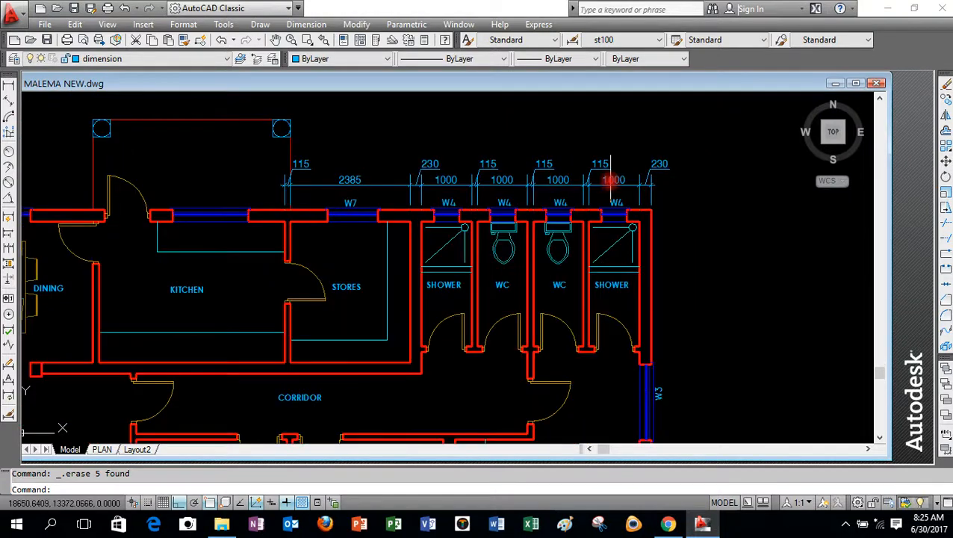
scroll(662, 182, "down", 4)
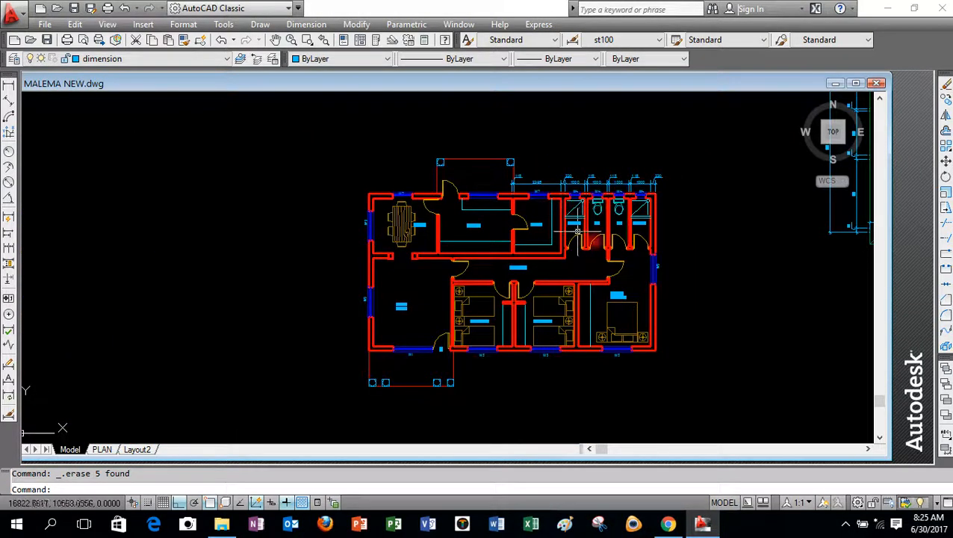
scroll(631, 188, "up", 5)
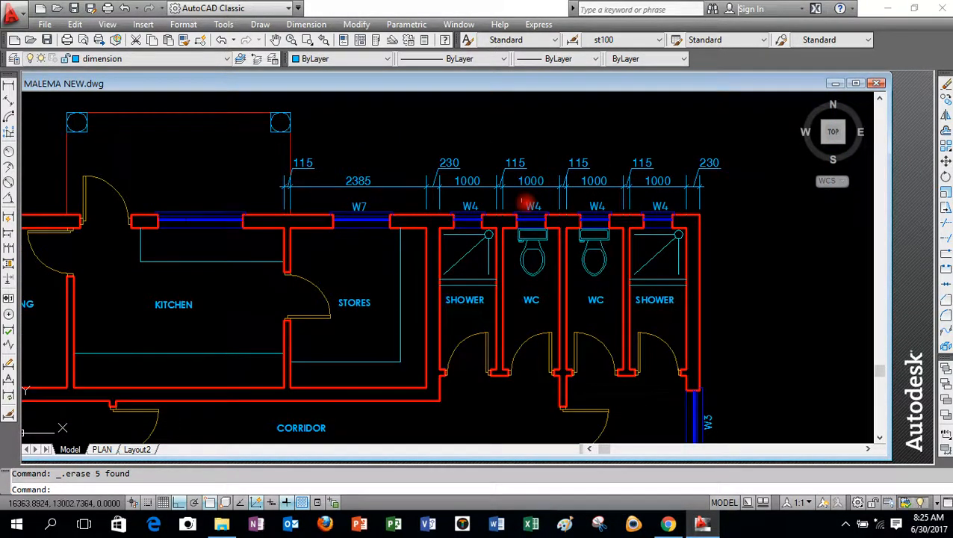
scroll(439, 181, "up", 2)
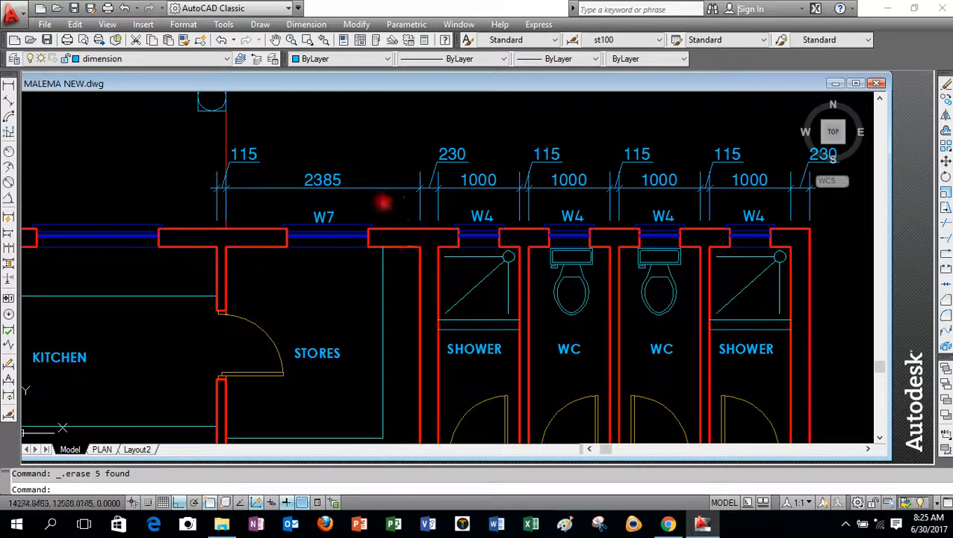
Modify the st100 dimension style to use an overall scale of 0.5 for dimension features.
left_click(306, 24)
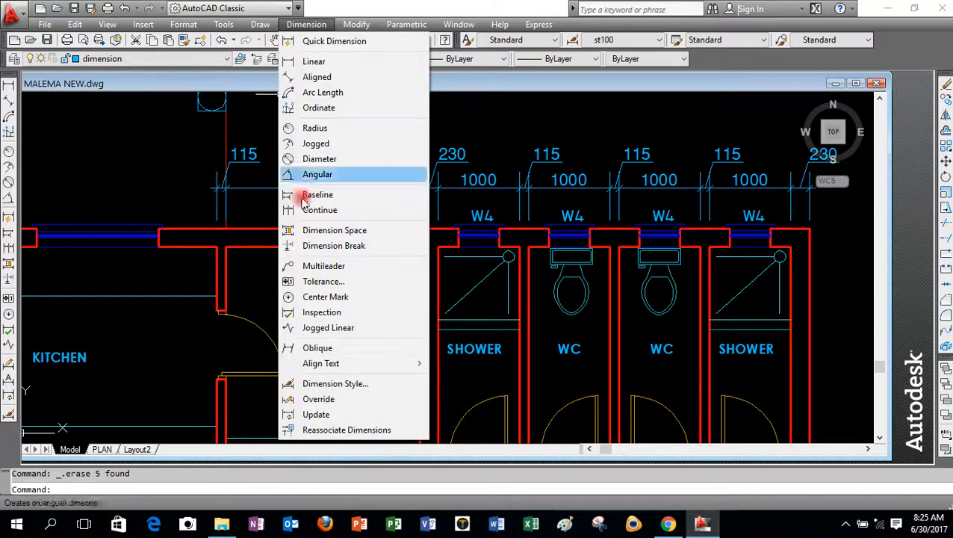
left_click(323, 383)
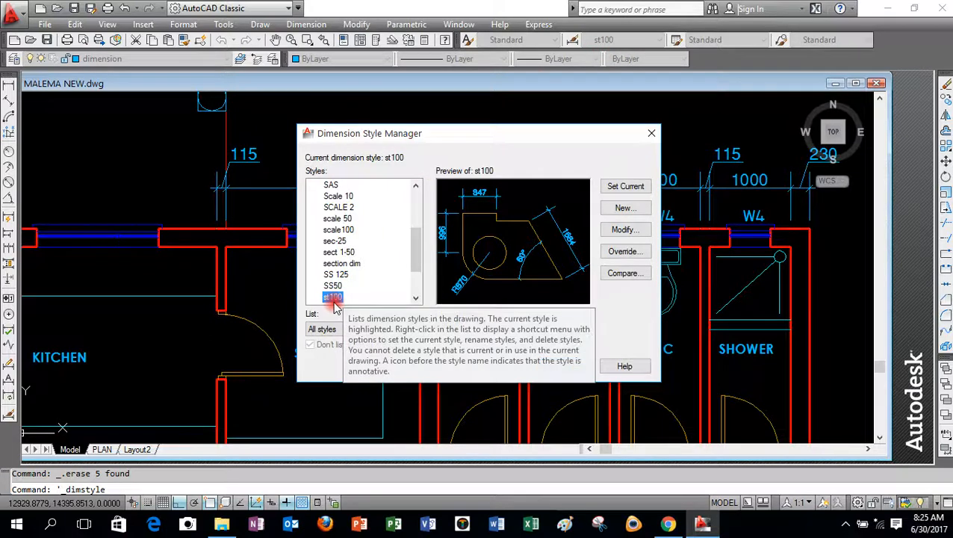
left_click(645, 232)
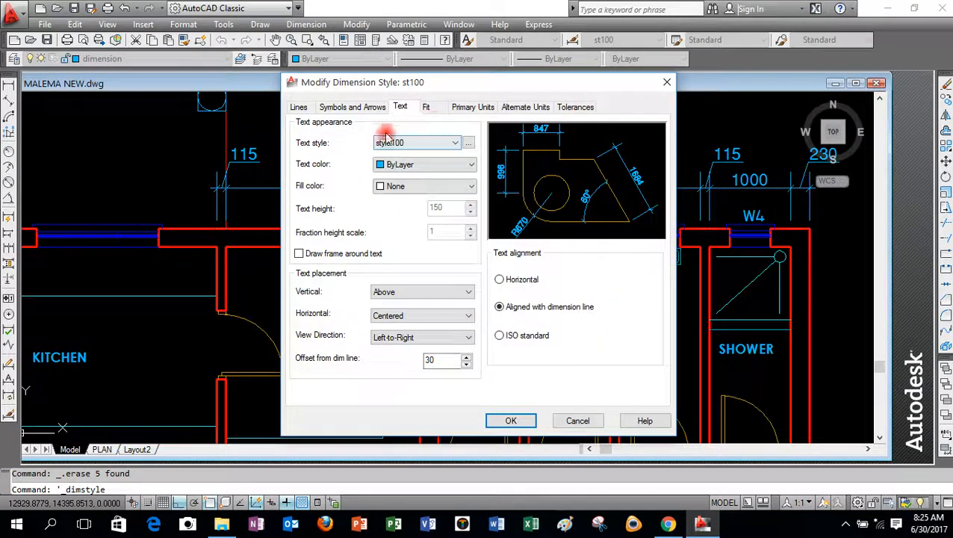
left_click(431, 107)
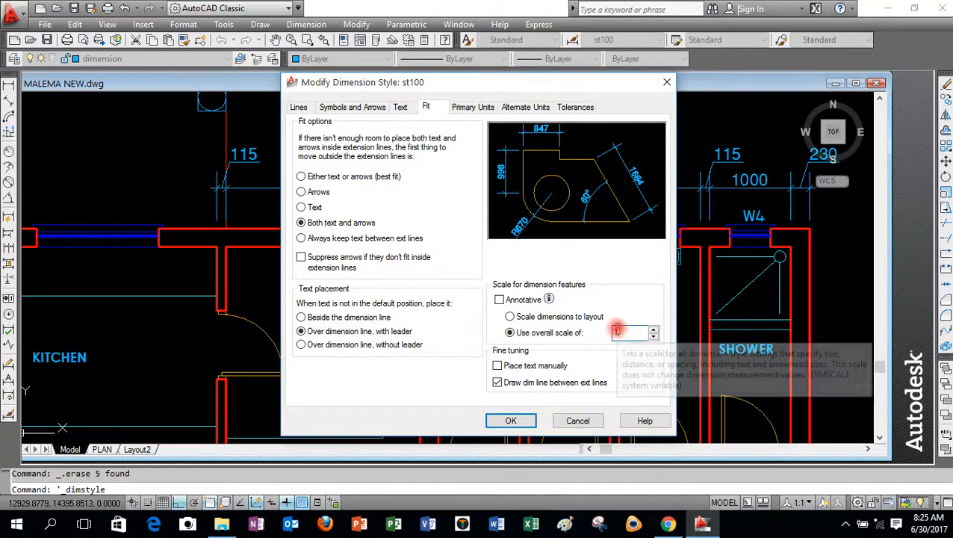
left_click_drag(618, 331, 603, 332)
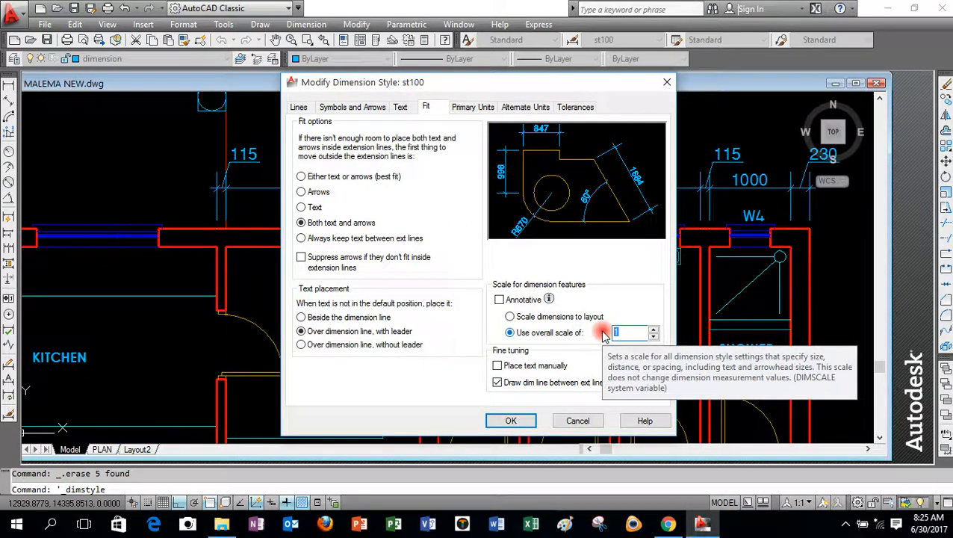
type("0.")
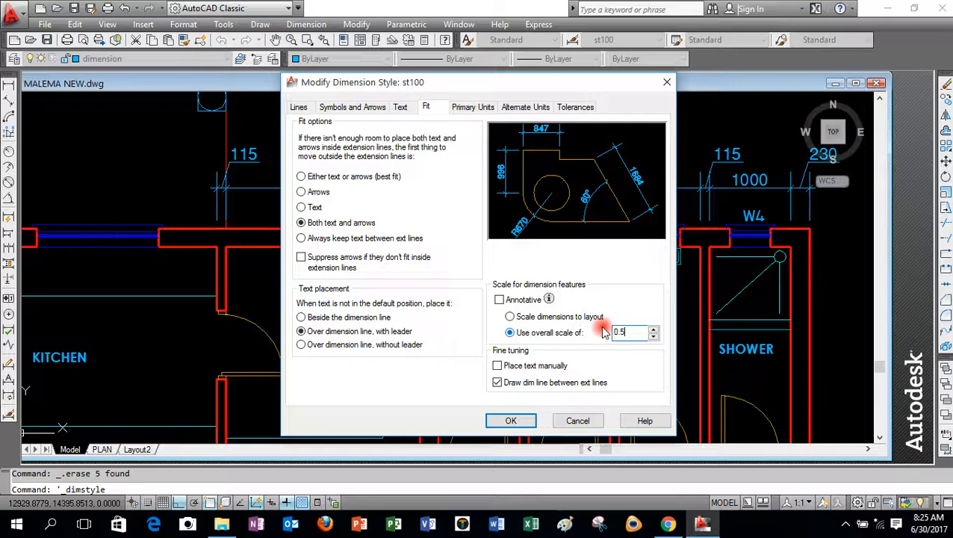
type("5")
left_click(511, 421)
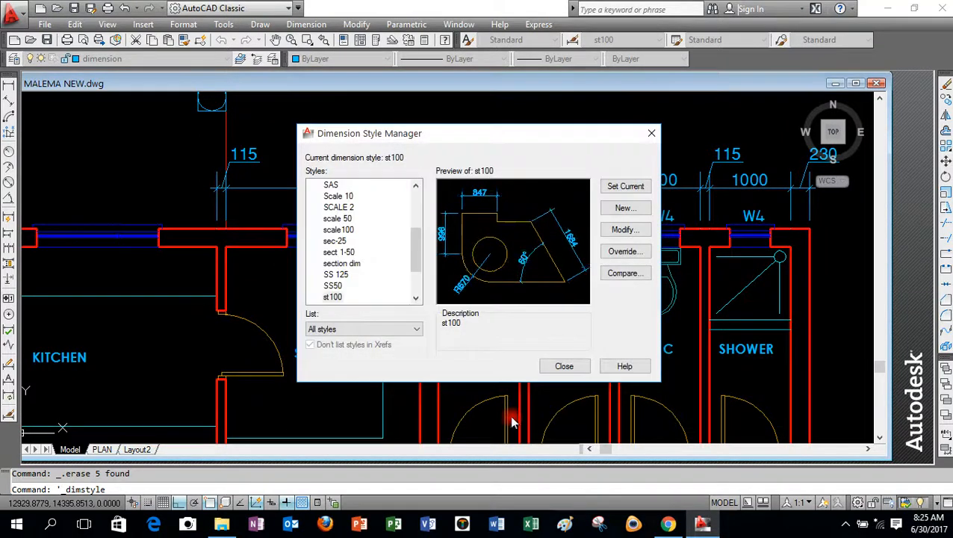
left_click(550, 366)
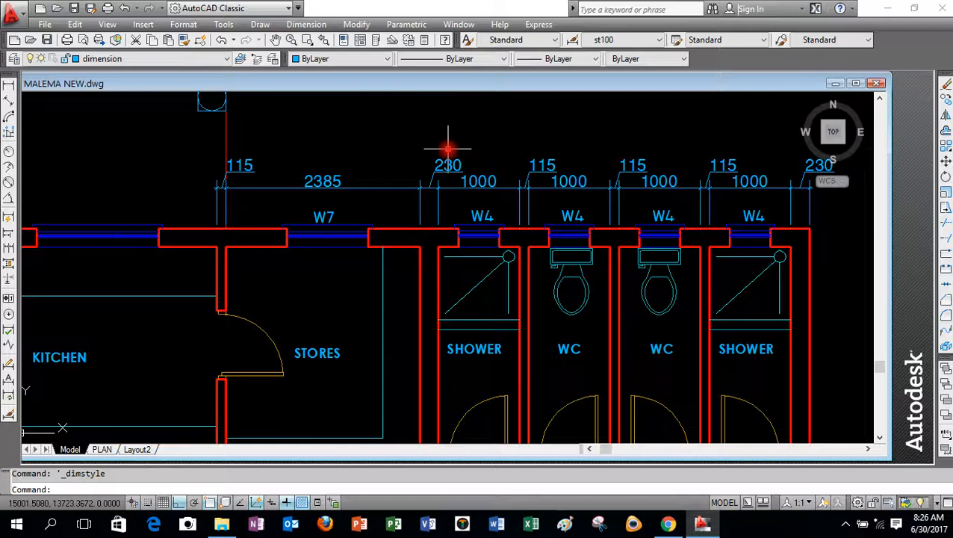
Add a diameter dimension to the circular column at the north porch's northwest corner, placing its text southwest of the column.
scroll(433, 147, "down", 2)
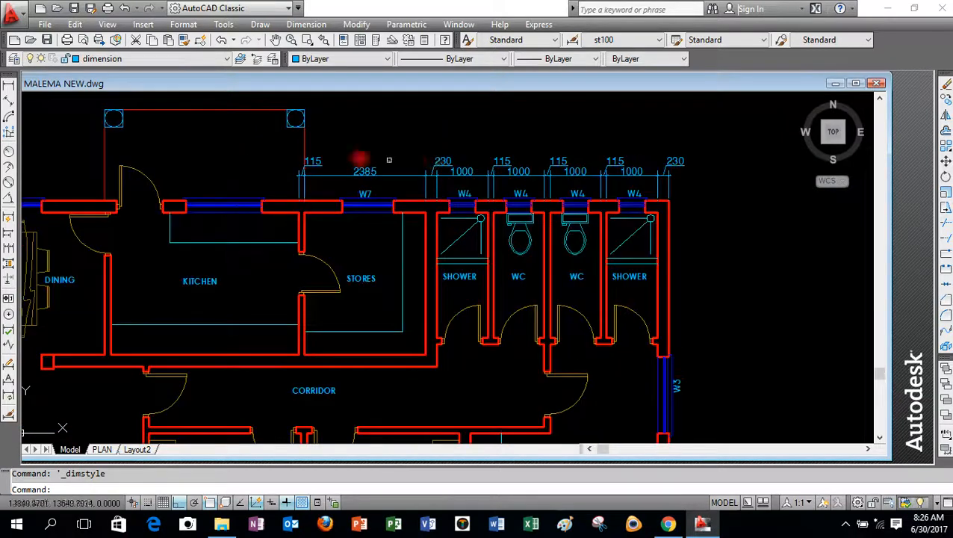
scroll(84, 115, "up", 3)
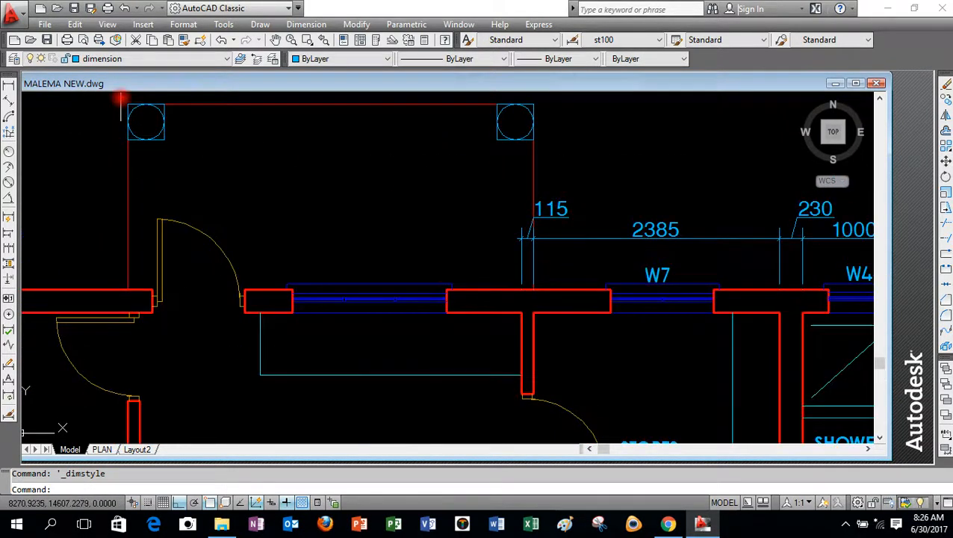
scroll(128, 99, "up", 2)
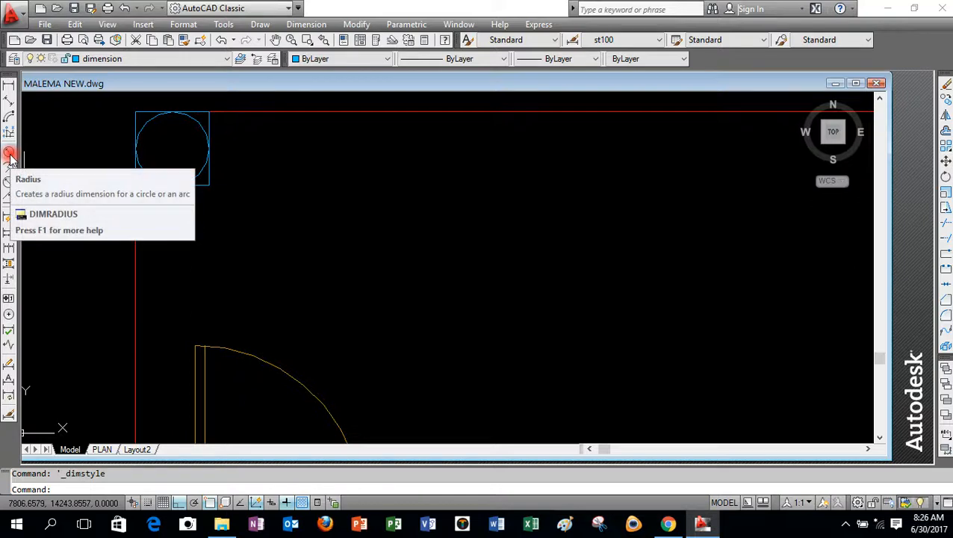
left_click(7, 183)
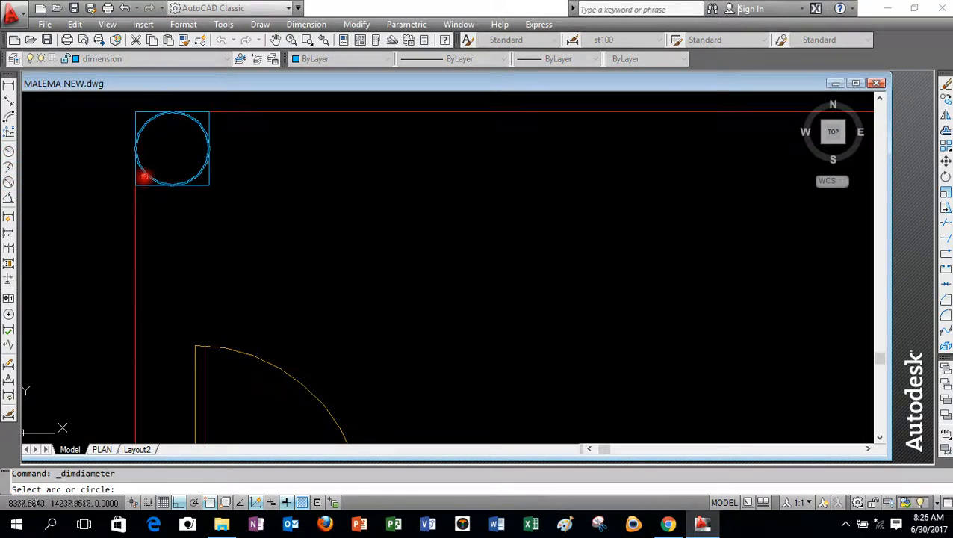
left_click(144, 176)
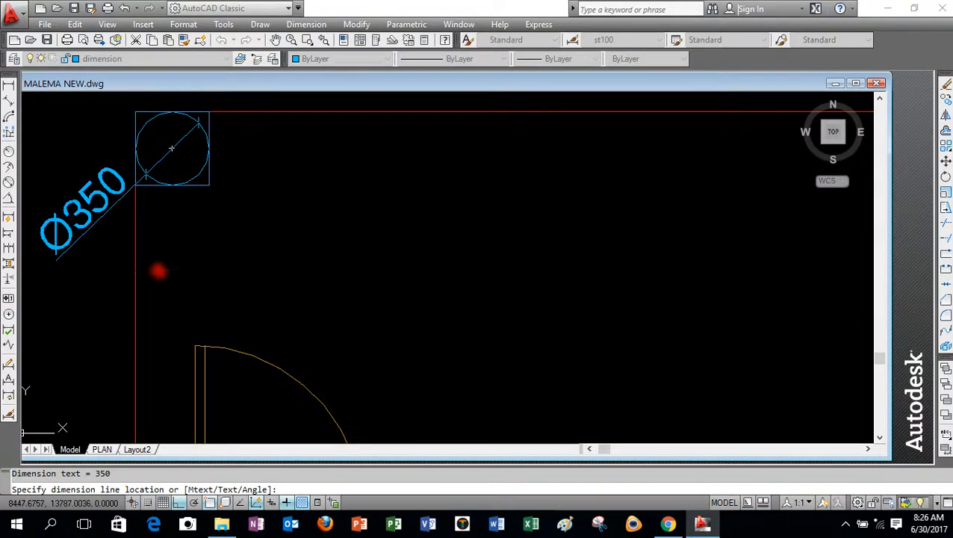
left_click(158, 270)
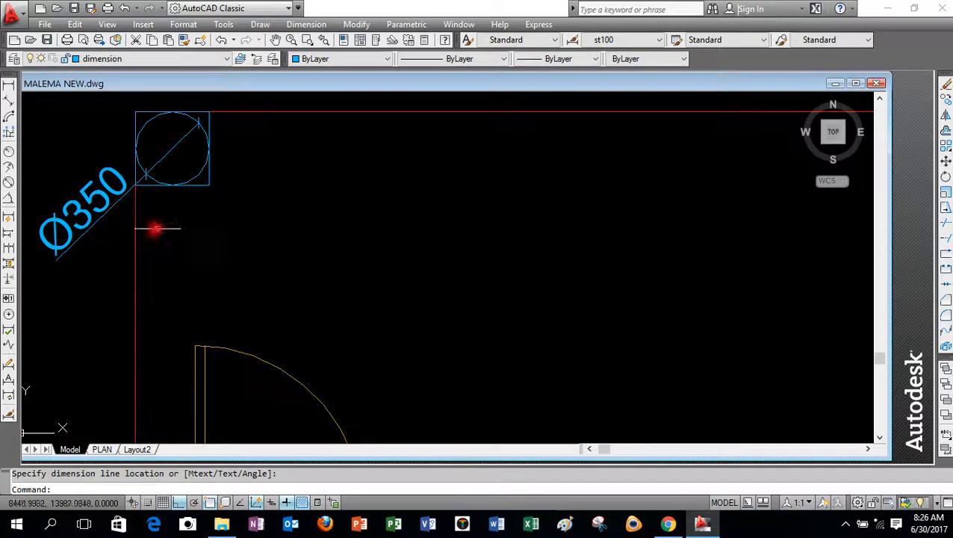
Add a radius dimension to the same northwest porch column with its text to the southeast, and select that dimension.
left_click(9, 154)
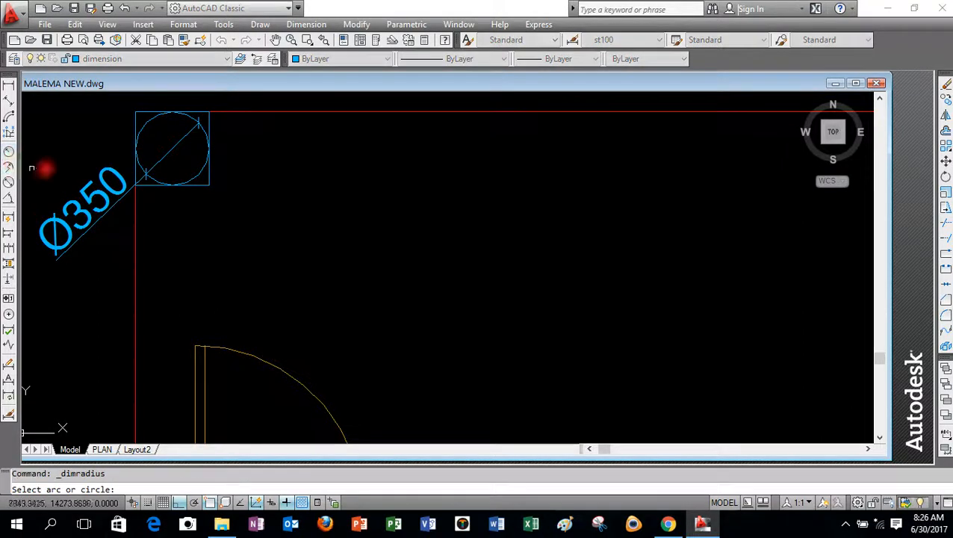
left_click(199, 174)
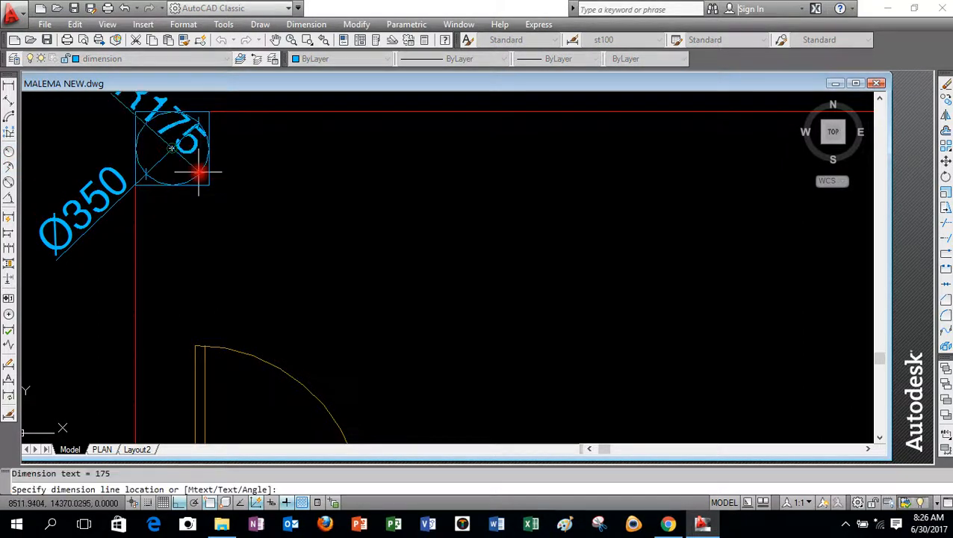
left_click(309, 177)
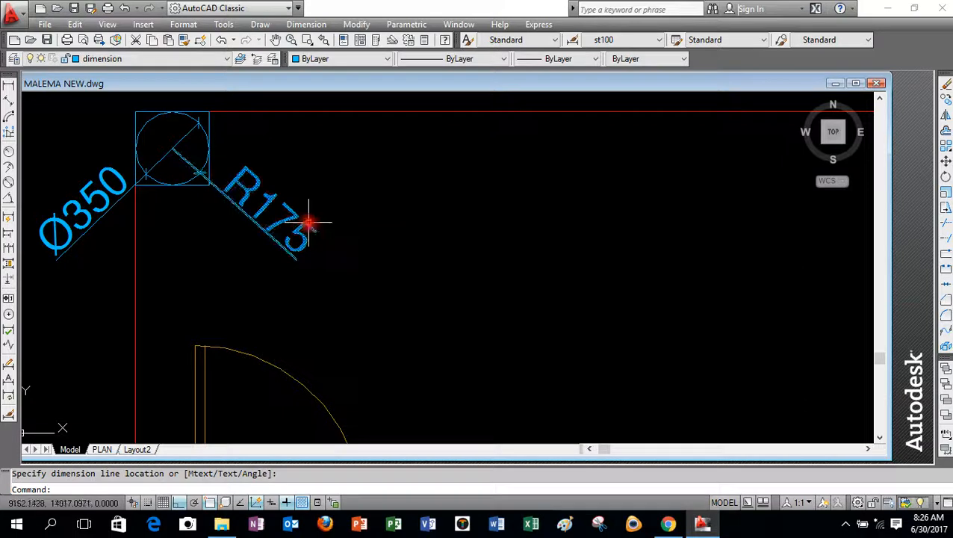
left_click(308, 221)
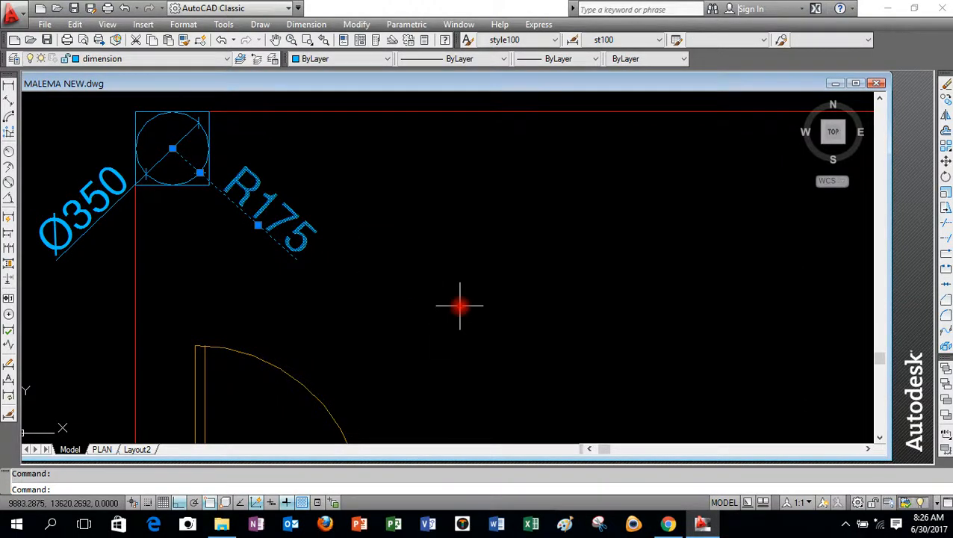
Erase the selected radius dimension from the north porch's northwest column.
key("Delete")
scroll(393, 166, "down", 4)
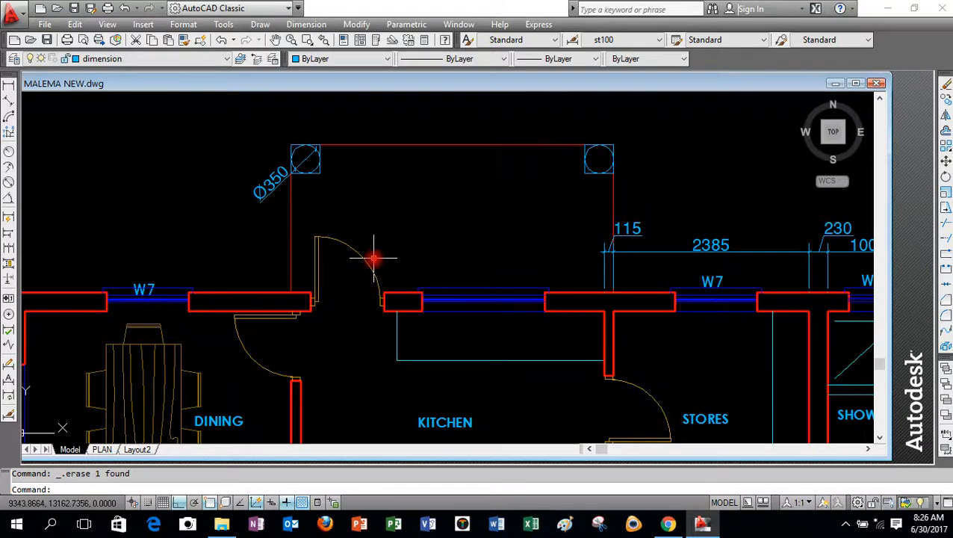
scroll(373, 258, "up", 2)
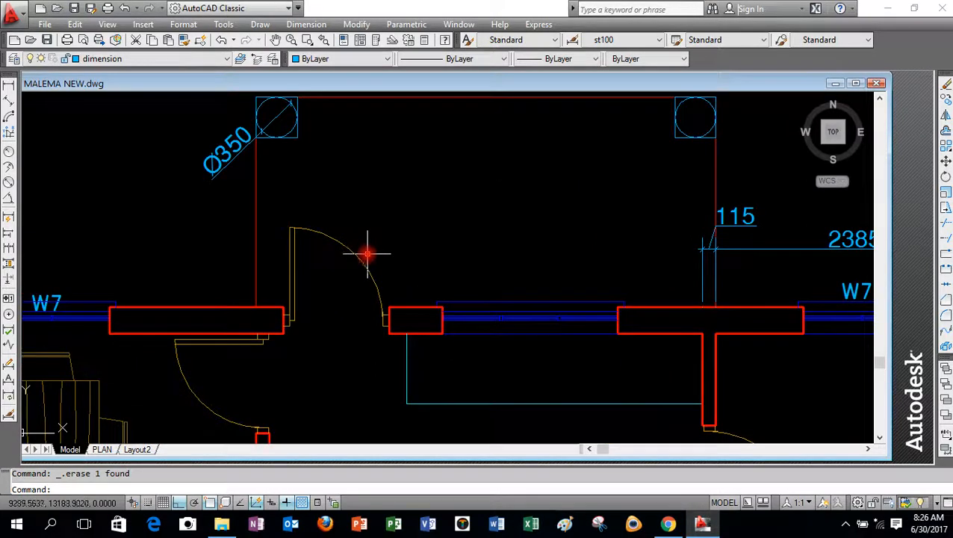
left_click(9, 166)
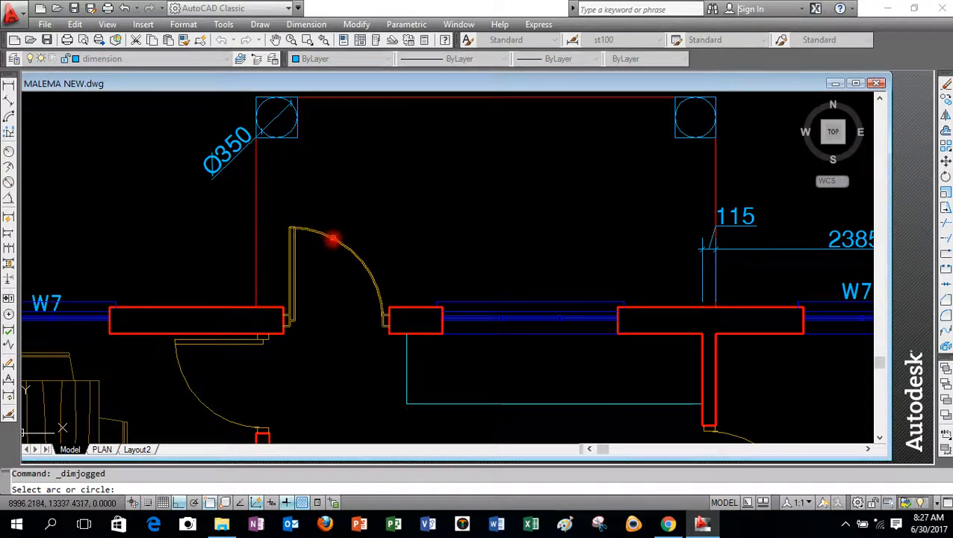
left_click(333, 239)
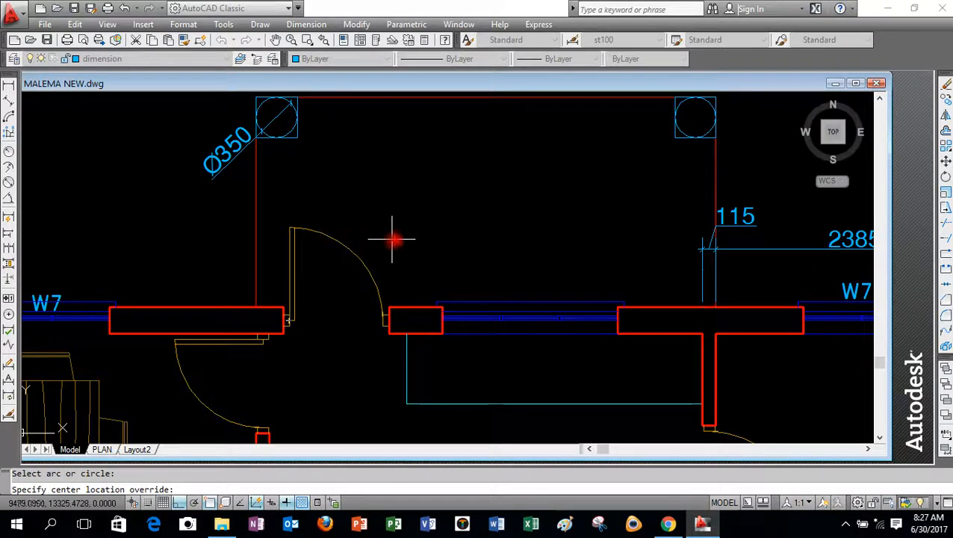
key("Escape")
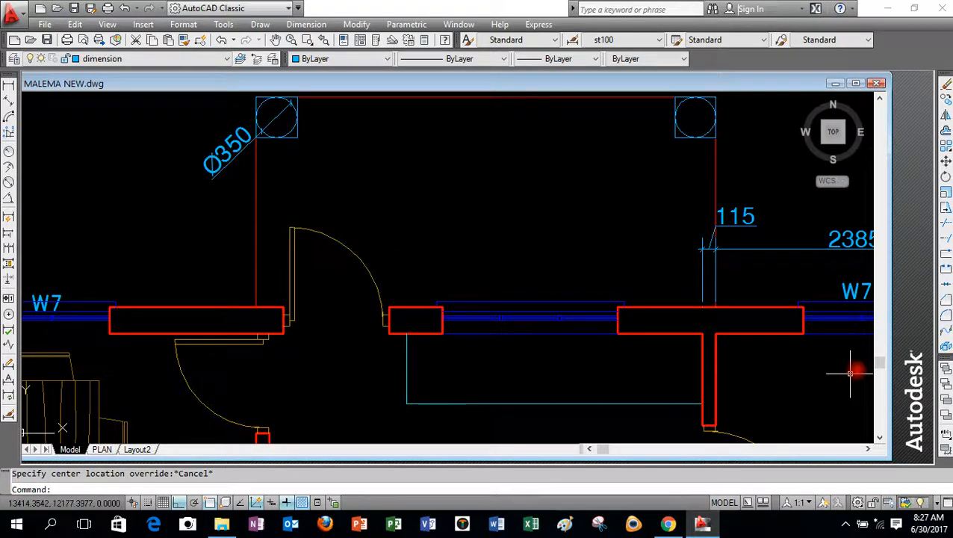
Explode the kitchen's north door block and add an arc length dimension just outside the door's swing arc.
left_click(356, 254)
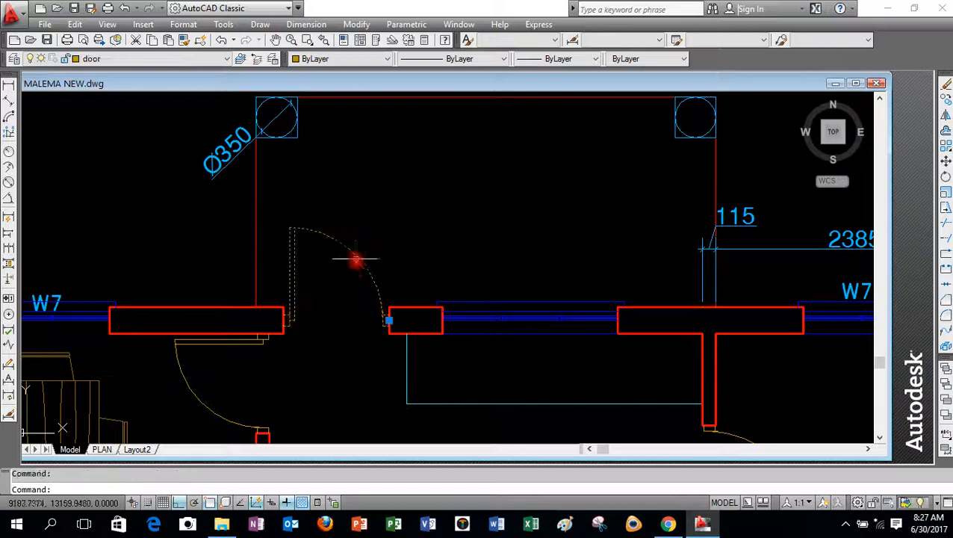
left_click(945, 347)
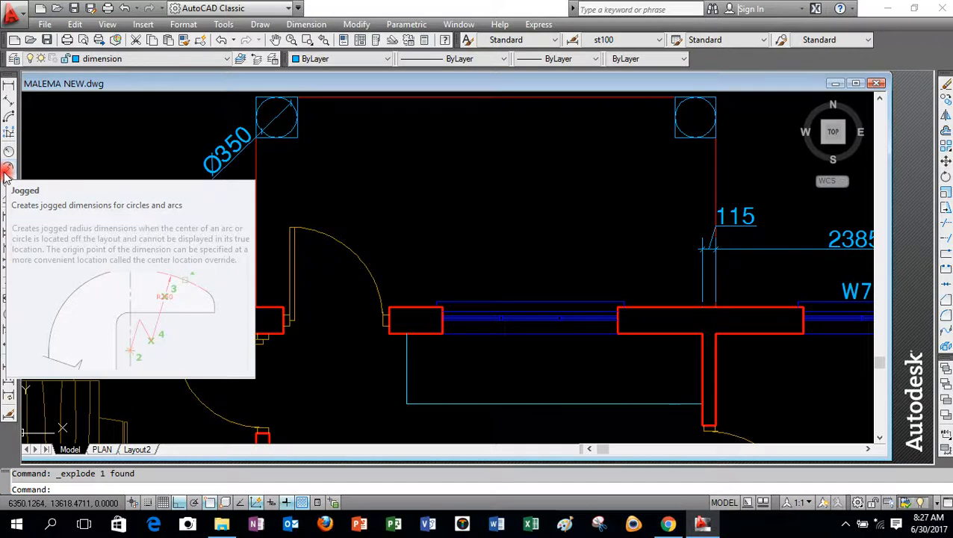
left_click(10, 119)
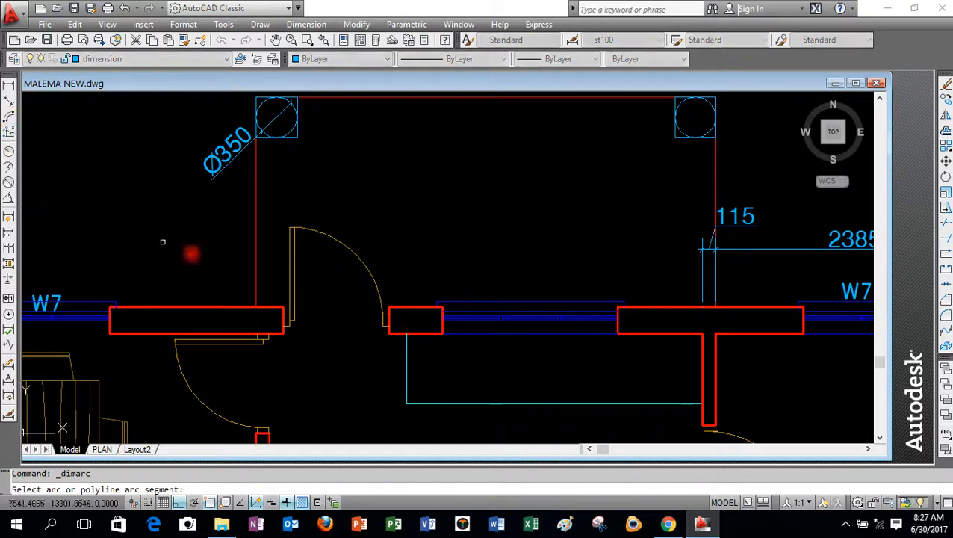
left_click(328, 235)
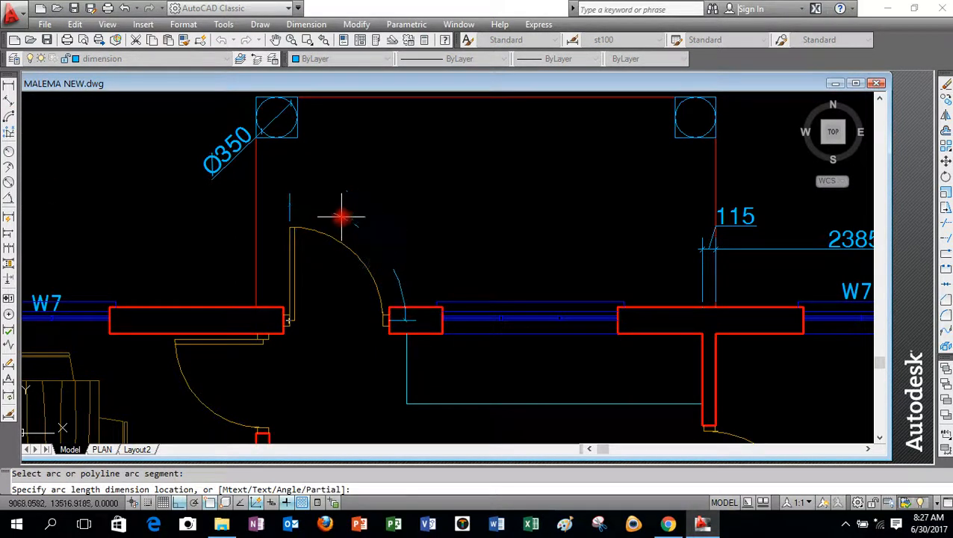
left_click(342, 215)
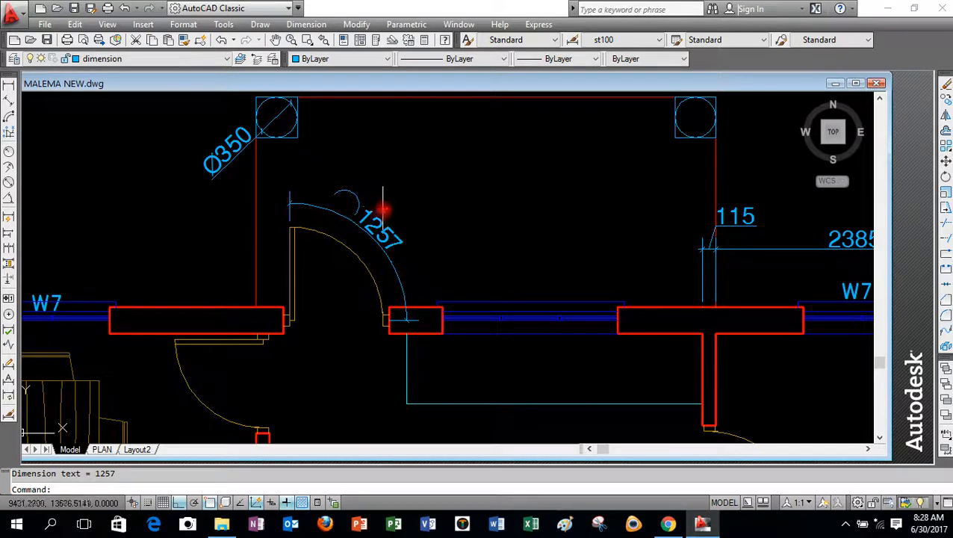
Examine the dimension row above the stores, showers and WCs for text size and readability, up close and within the whole plan.
scroll(380, 215, "down", 2)
scroll(379, 214, "down", 3)
scroll(403, 239, "down", 2)
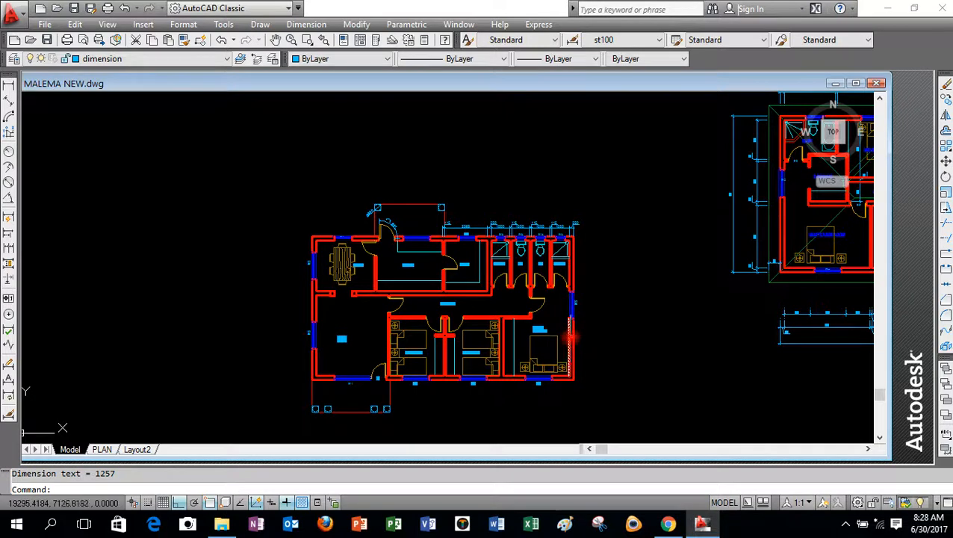
scroll(570, 337, "up", 2)
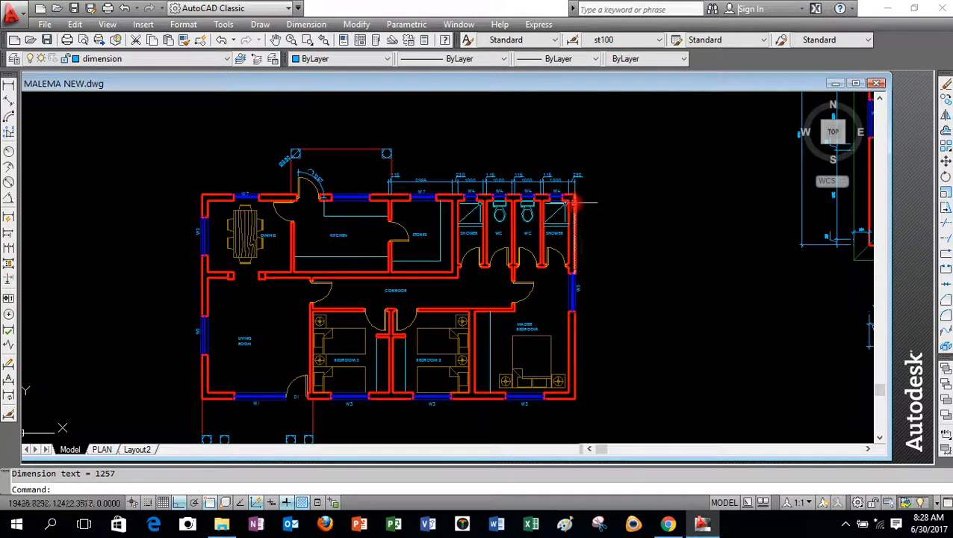
scroll(573, 195, "up", 2)
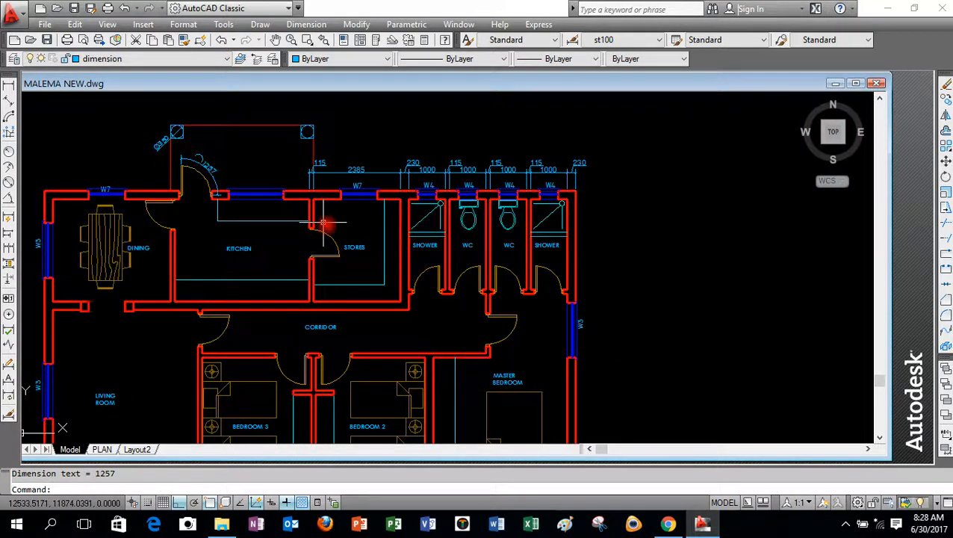
scroll(495, 287, "down", 2)
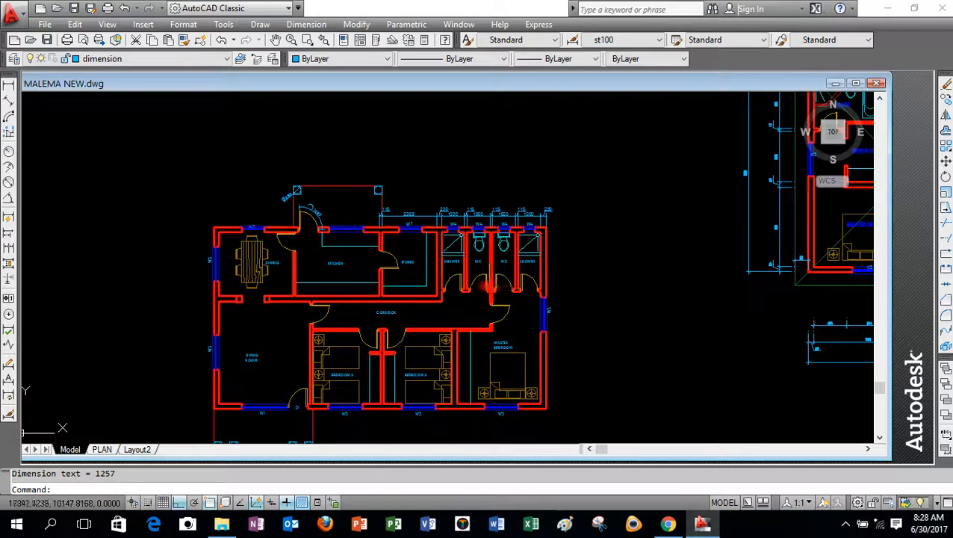
scroll(464, 221, "up", 3)
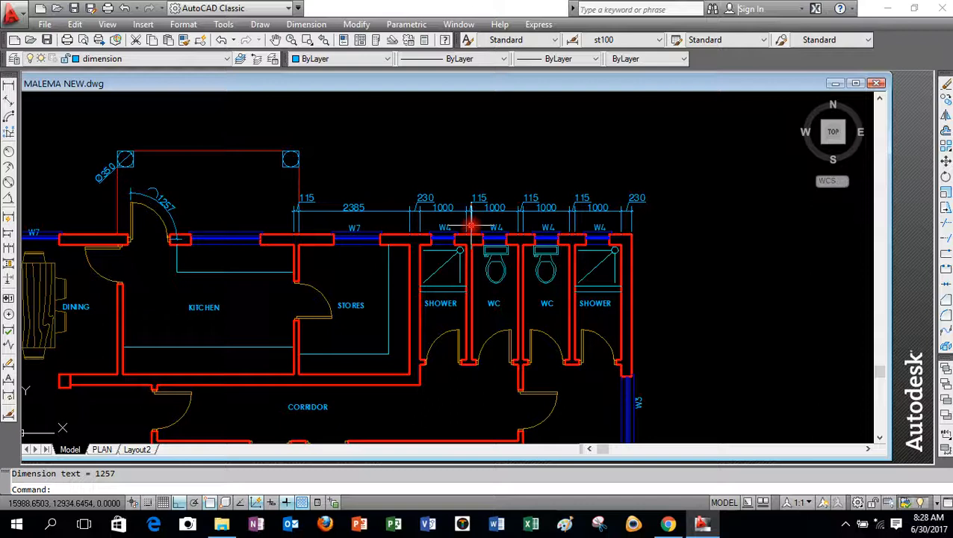
mouse_move(470, 225)
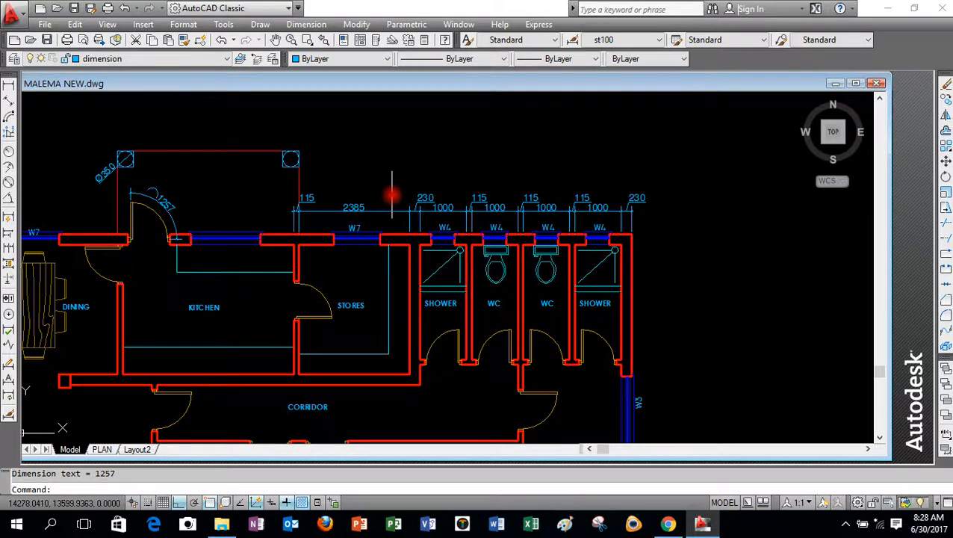
scroll(391, 196, "down", 2)
scroll(308, 222, "down", 2)
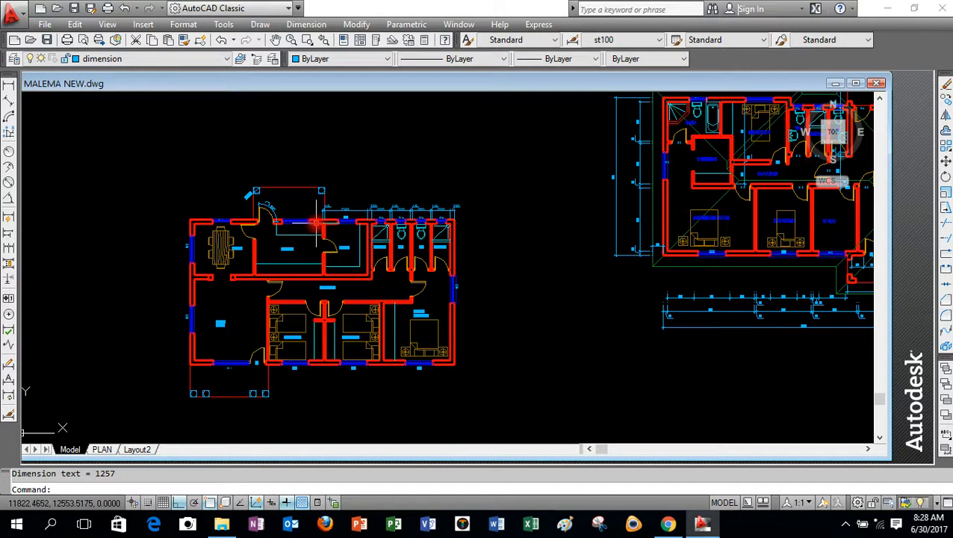
scroll(317, 222, "down", 2)
scroll(366, 267, "up", 2)
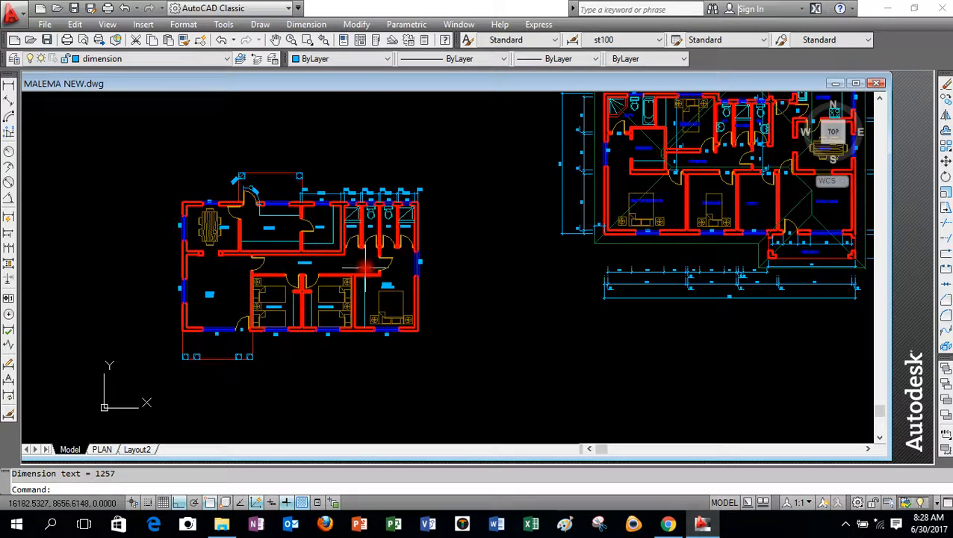
scroll(377, 193, "up", 5)
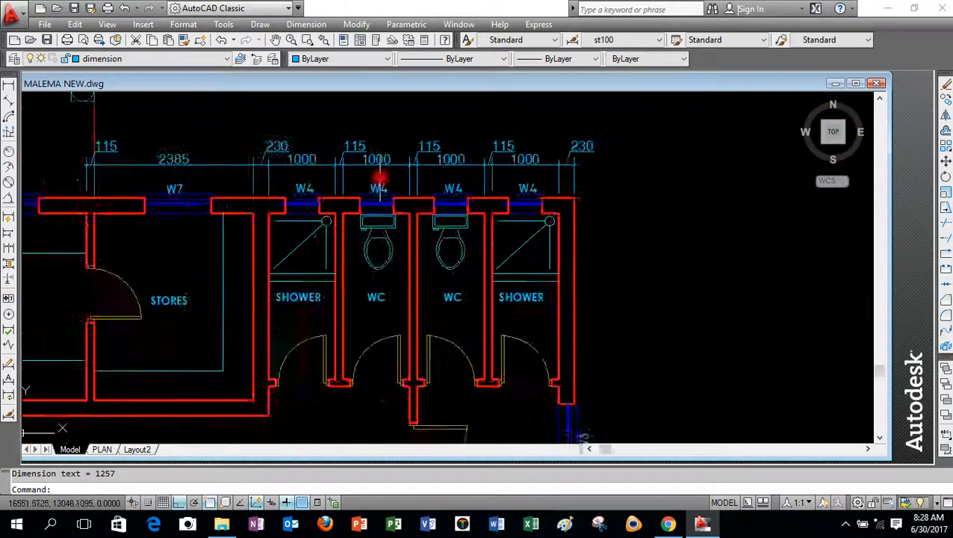
scroll(378, 179, "up", 2)
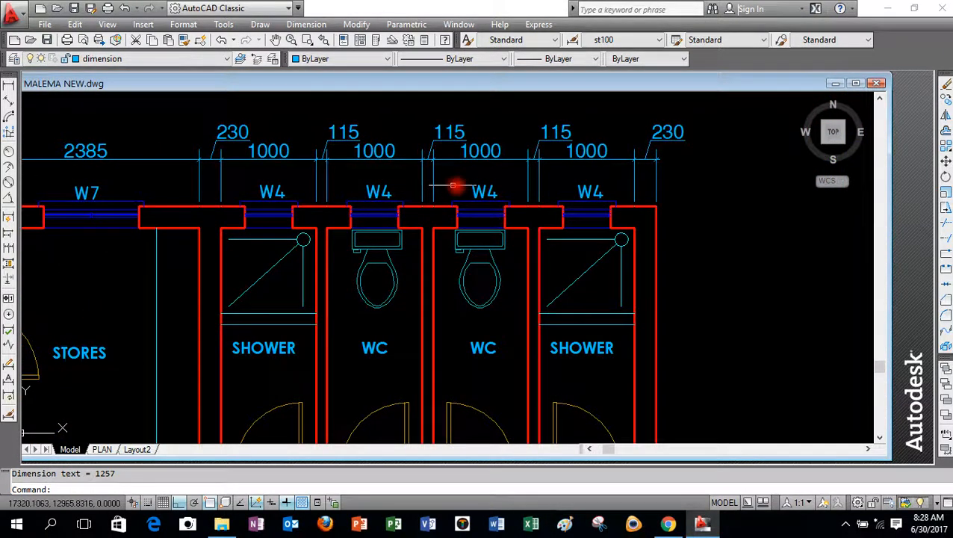
left_click(482, 153)
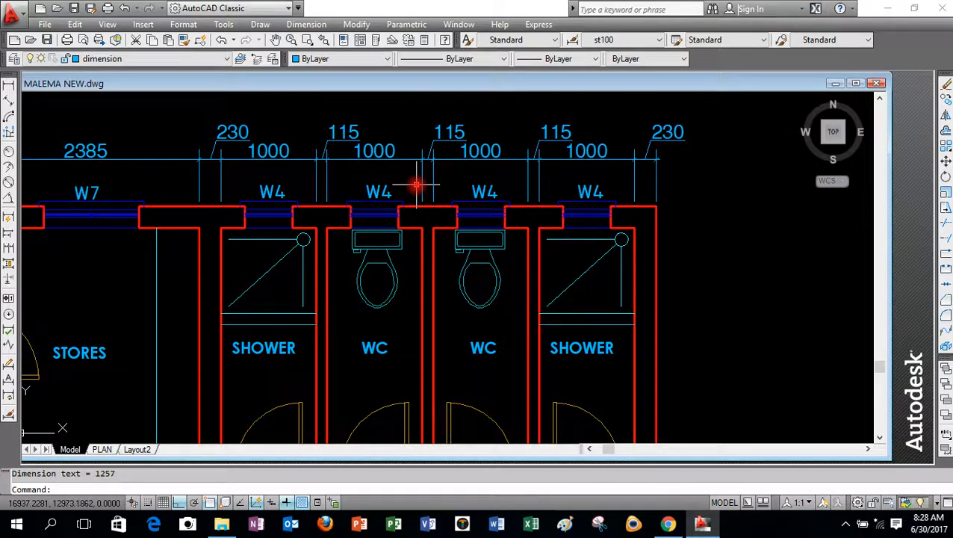
left_click(468, 151)
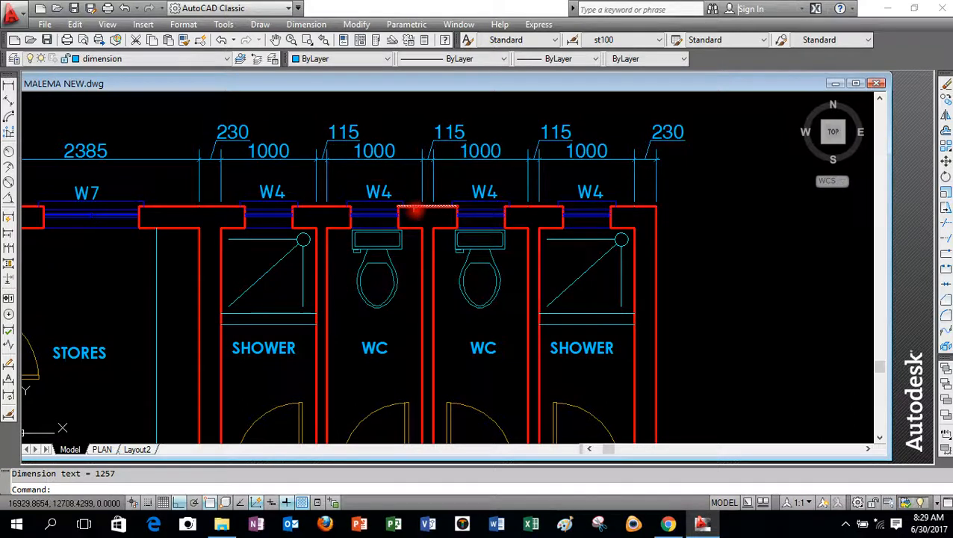
scroll(415, 212, "down", 2)
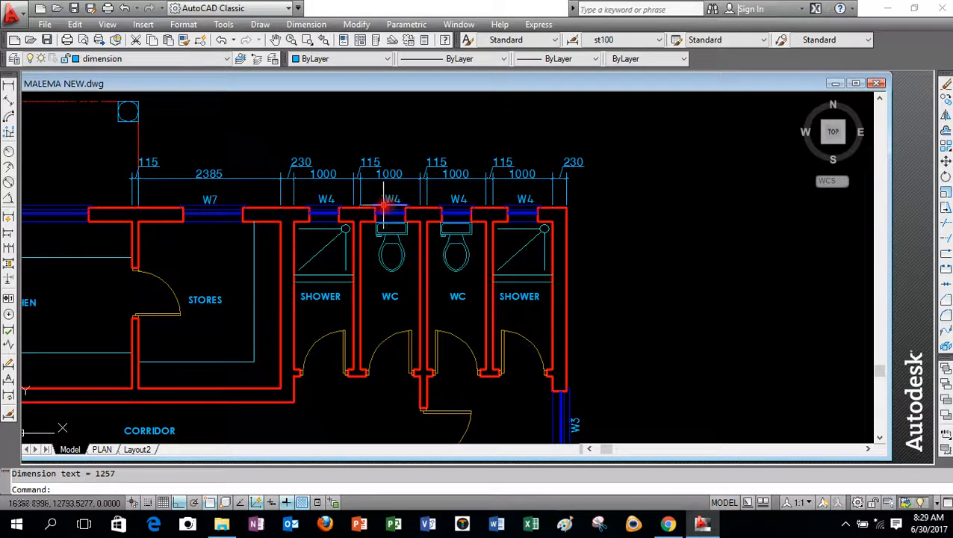
scroll(342, 231, "down", 1)
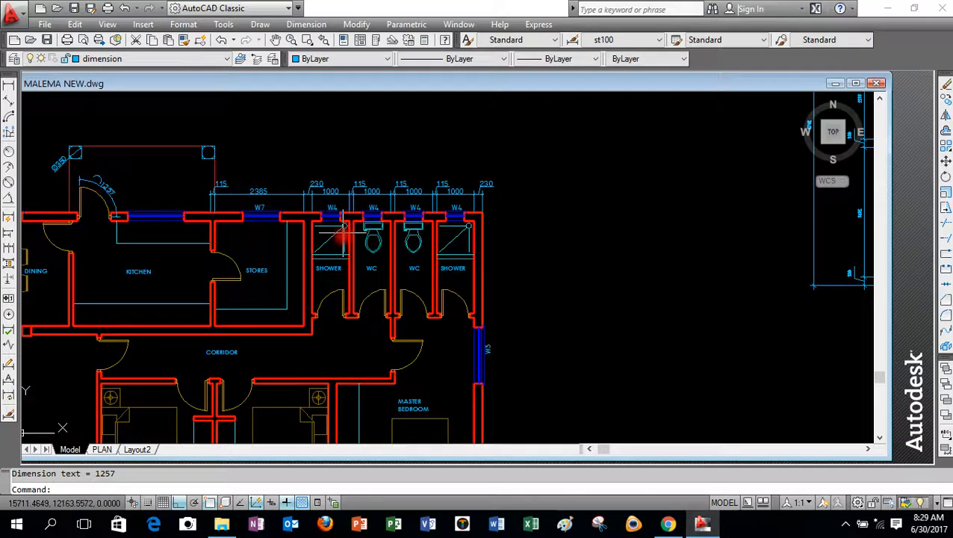
scroll(373, 192, "down", 3)
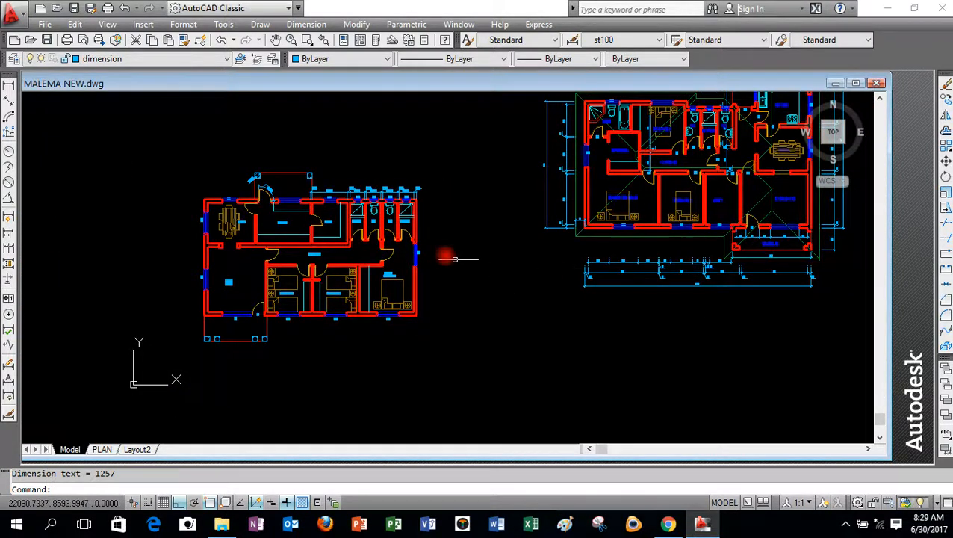
scroll(380, 194, "up", 3)
scroll(385, 197, "up", 3)
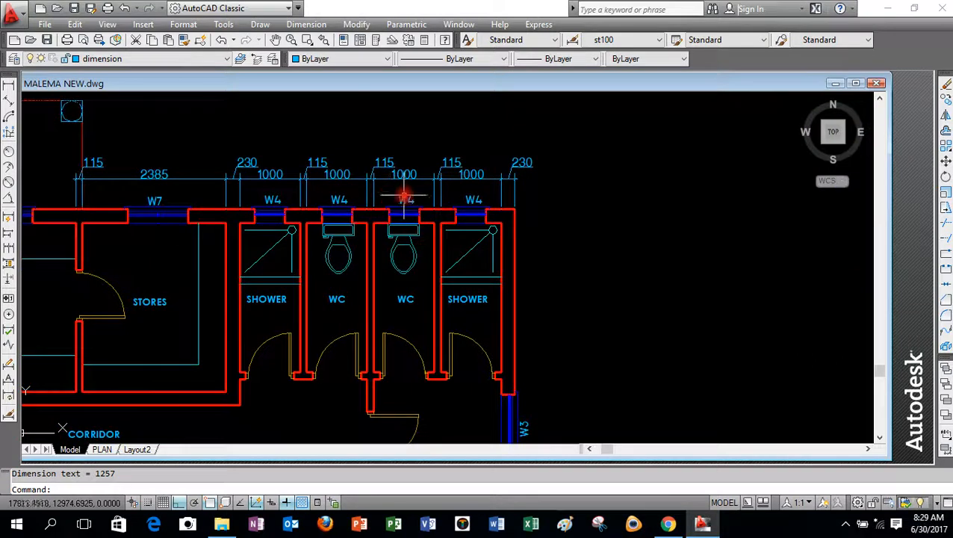
scroll(293, 198, "down", 5)
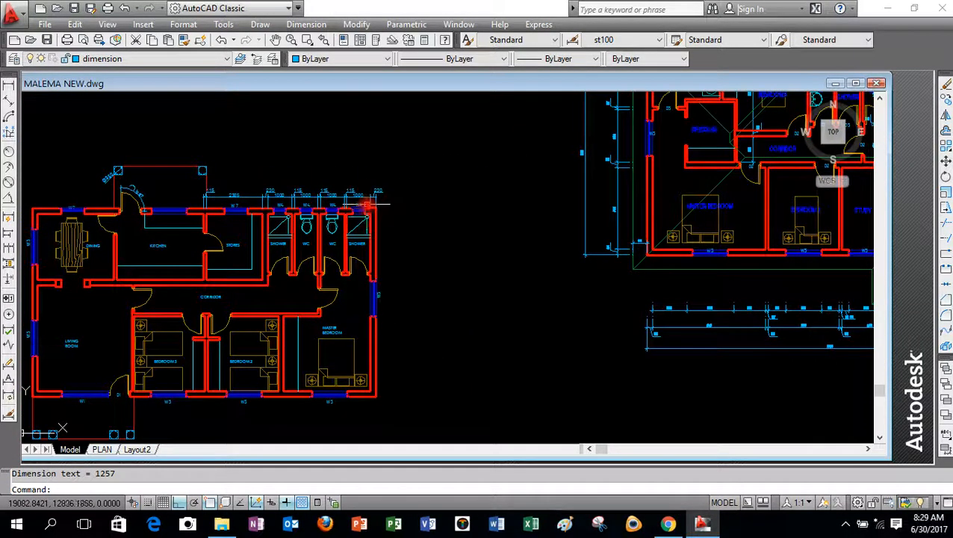
scroll(358, 195, "up", 2)
Examine the neighbouring house plan's dimension rows south of the bedrooms and around the verandah as a reference for layout and text.
scroll(343, 209, "down", 4)
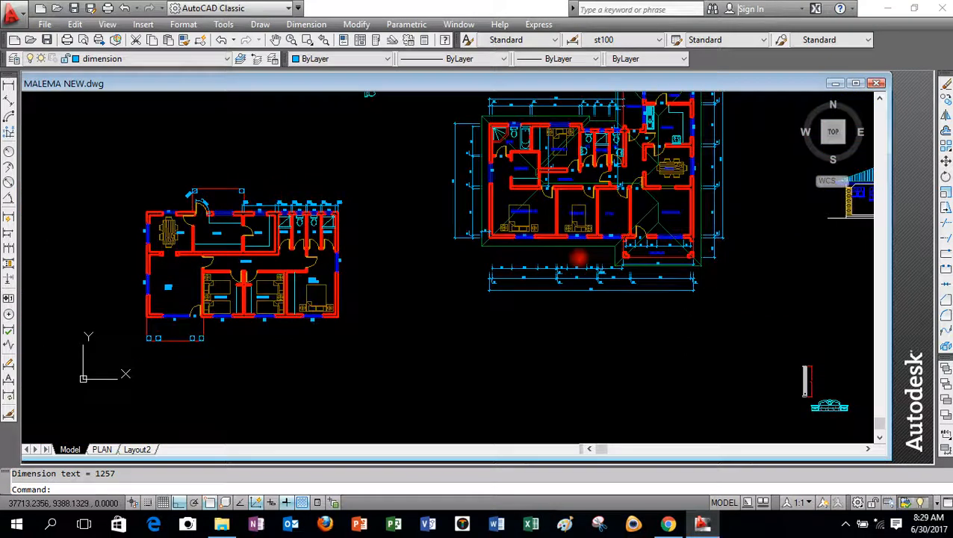
scroll(590, 280, "up", 5)
scroll(504, 235, "up", 6)
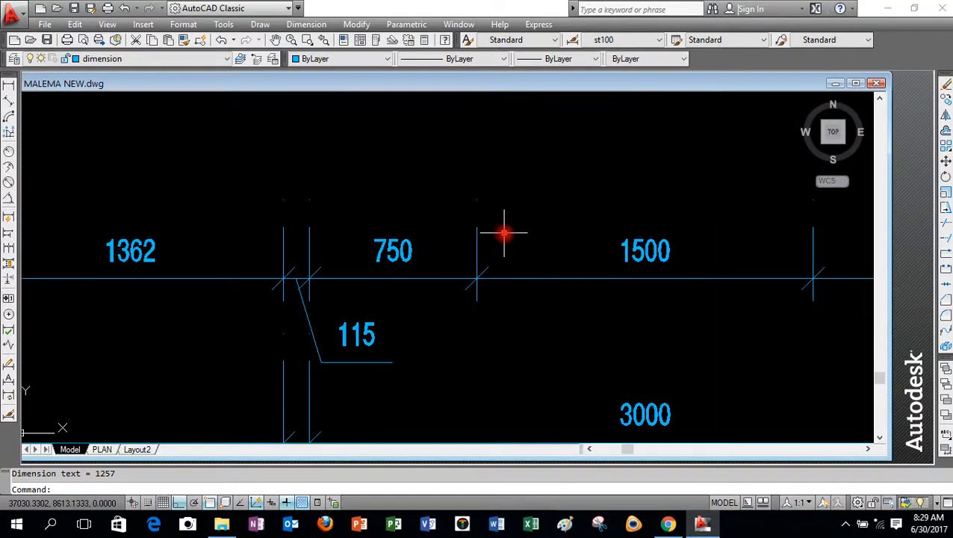
scroll(502, 242, "down", 5)
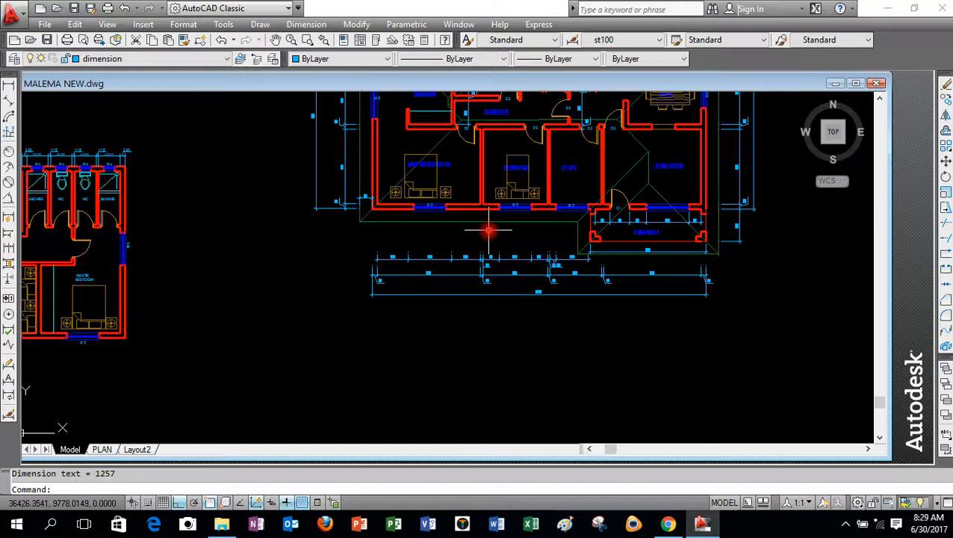
scroll(534, 266, "up", 4)
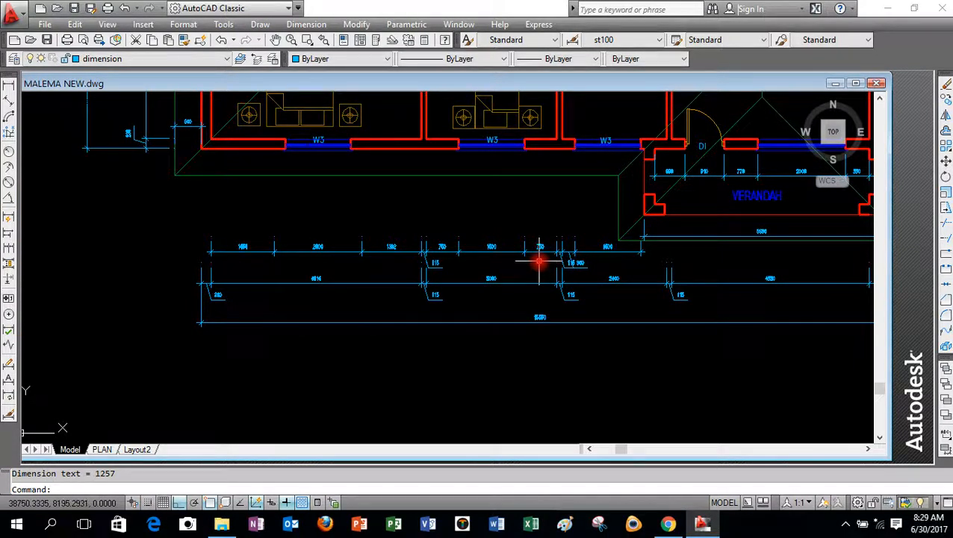
scroll(492, 274, "down", 5)
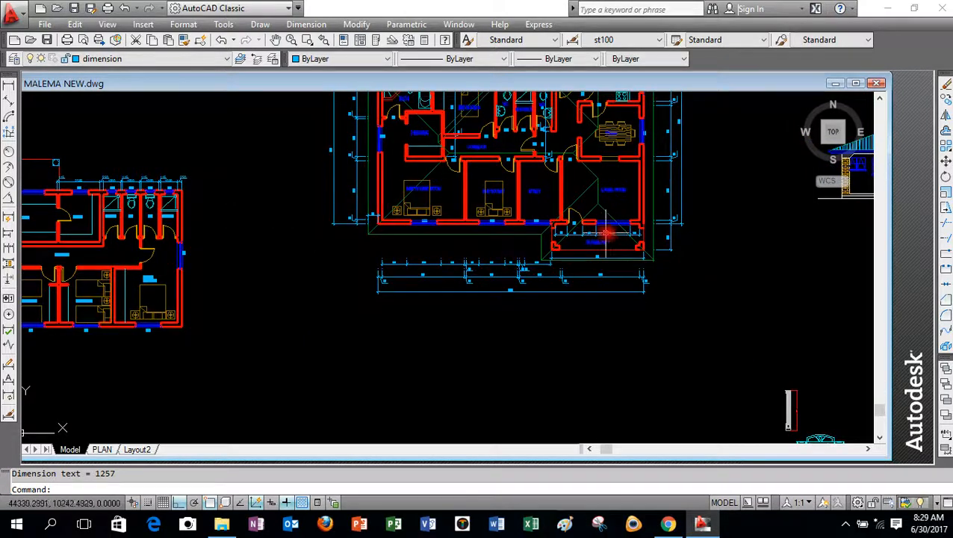
scroll(614, 227, "up", 5)
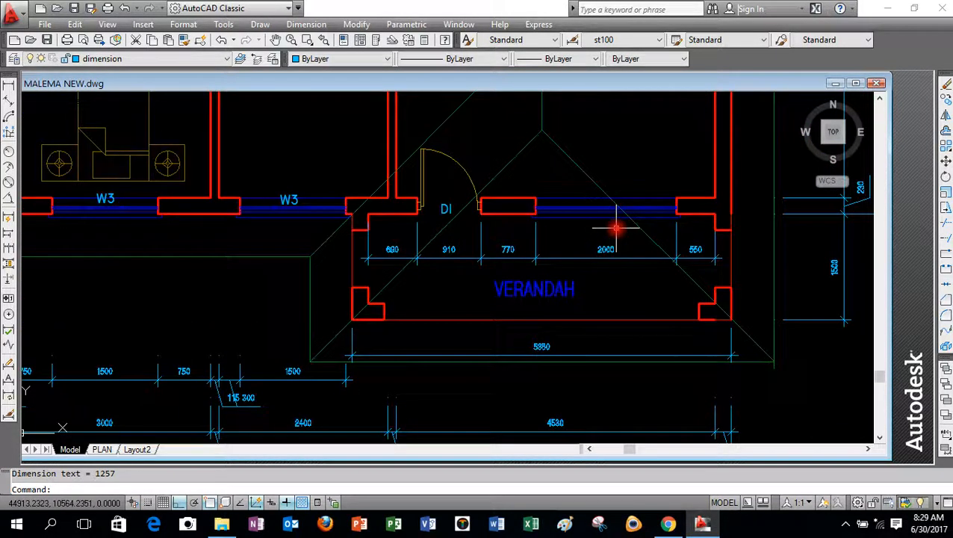
scroll(473, 313, "down", 5)
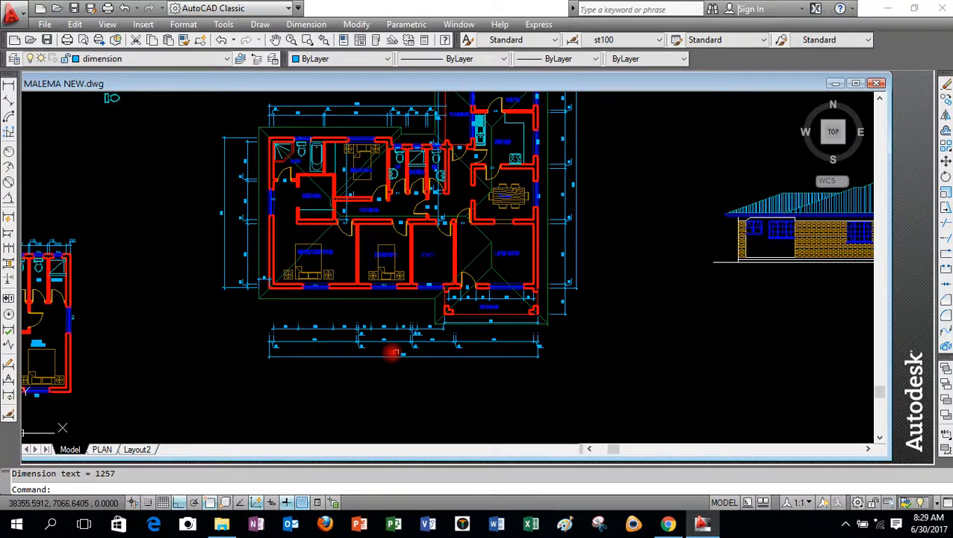
scroll(376, 345, "up", 2)
scroll(376, 341, "up", 2)
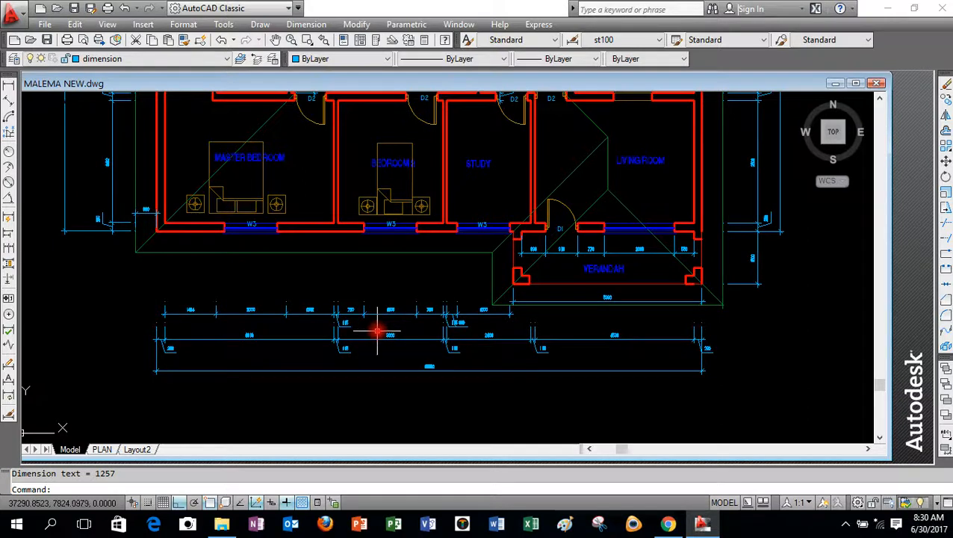
Examine how the neighbouring plan's southern dimensions are tiered into openings, rooms with wall thicknesses and overall length, then view its northern and eastern dimensions.
scroll(379, 334, "down", 2)
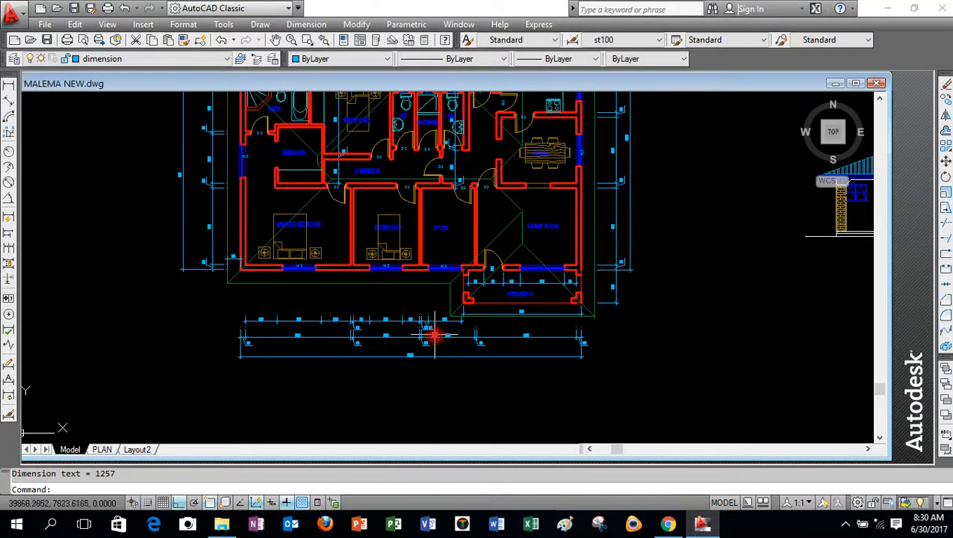
scroll(434, 335, "up", 3)
scroll(498, 316, "down", 1)
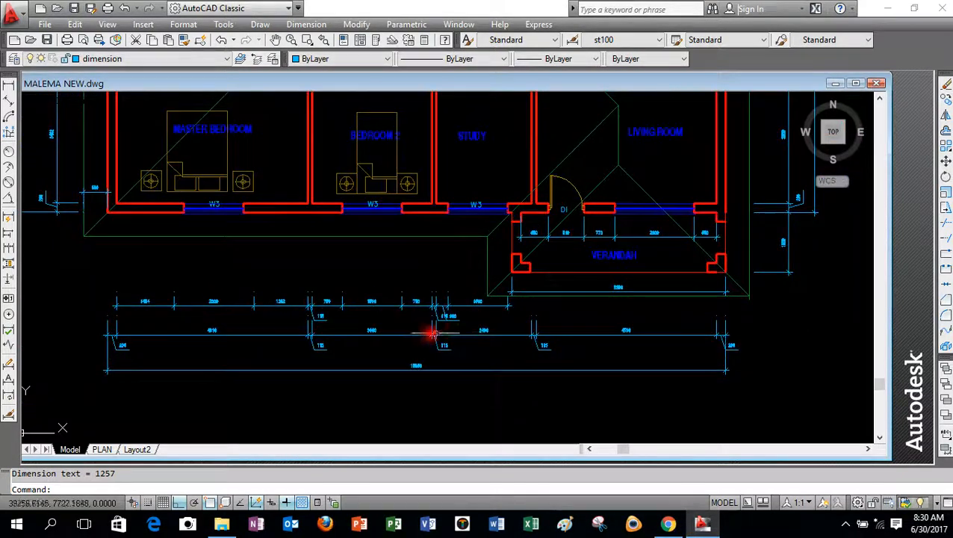
scroll(346, 329, "up", 5)
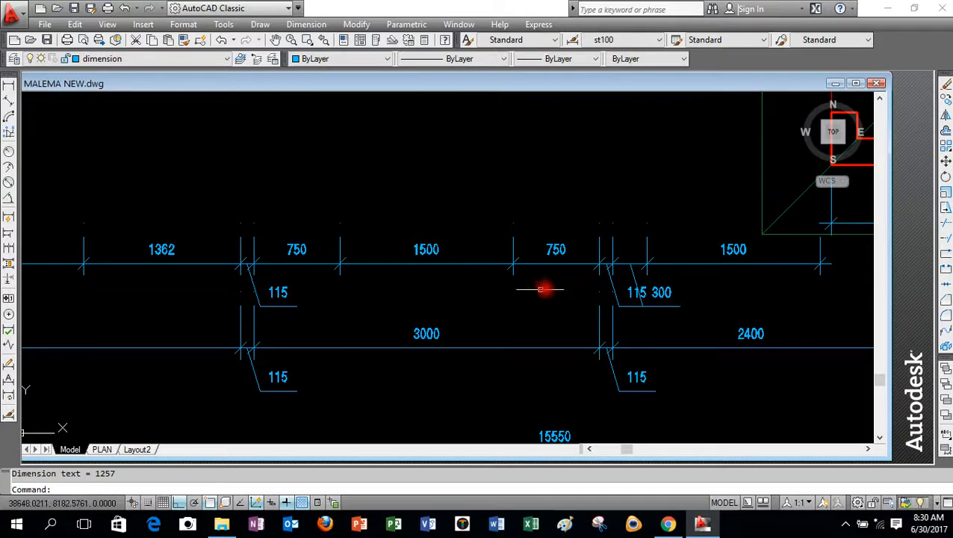
scroll(537, 293, "down", 4)
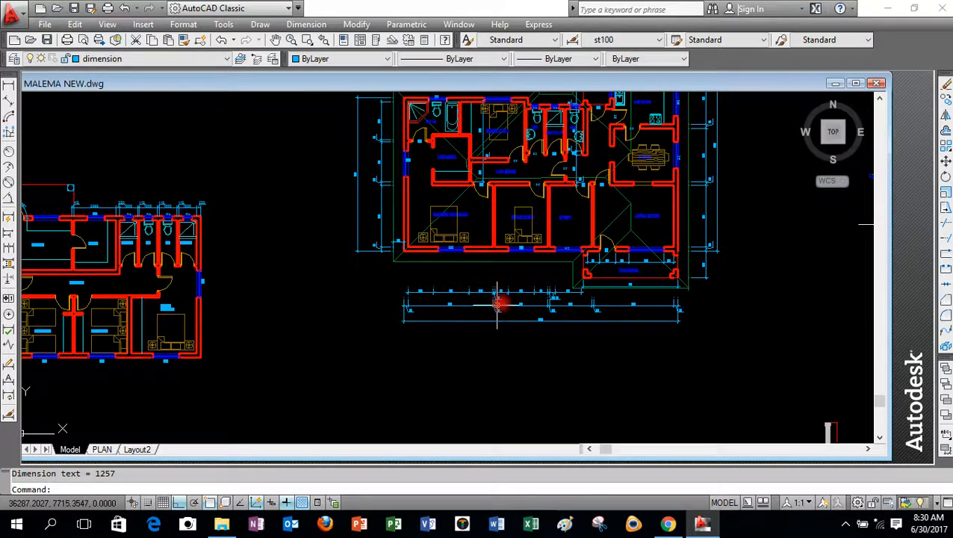
scroll(500, 299, "up", 2)
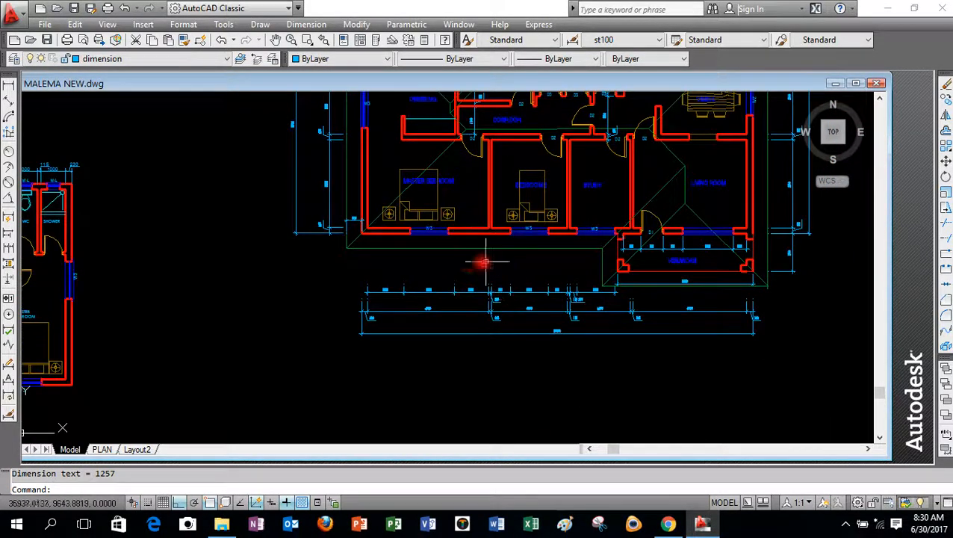
scroll(455, 284, "down", 4)
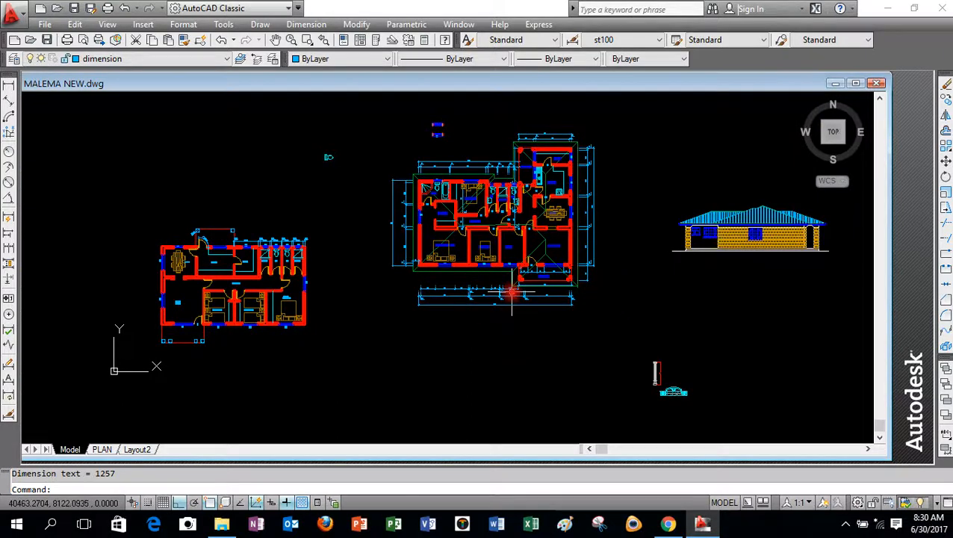
scroll(502, 296, "up", 3)
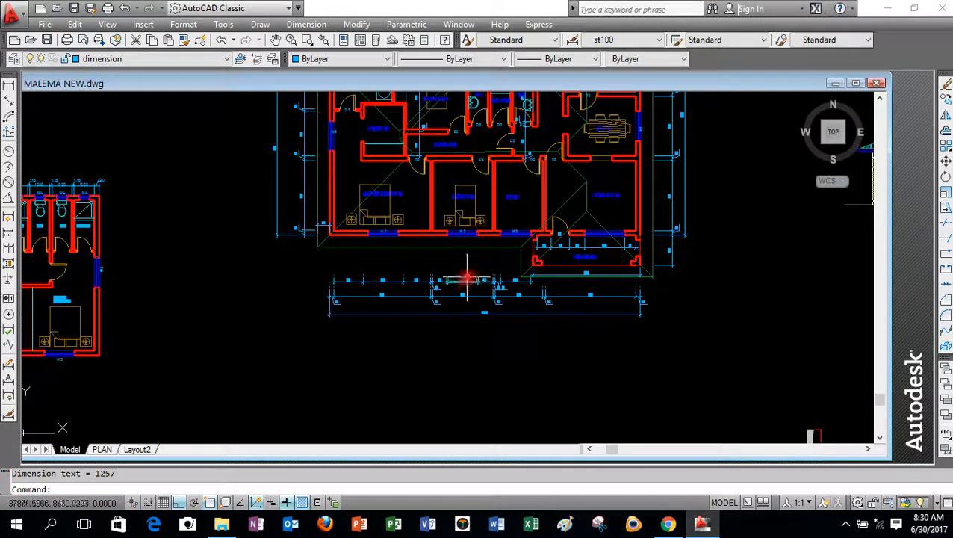
scroll(474, 280, "up", 5)
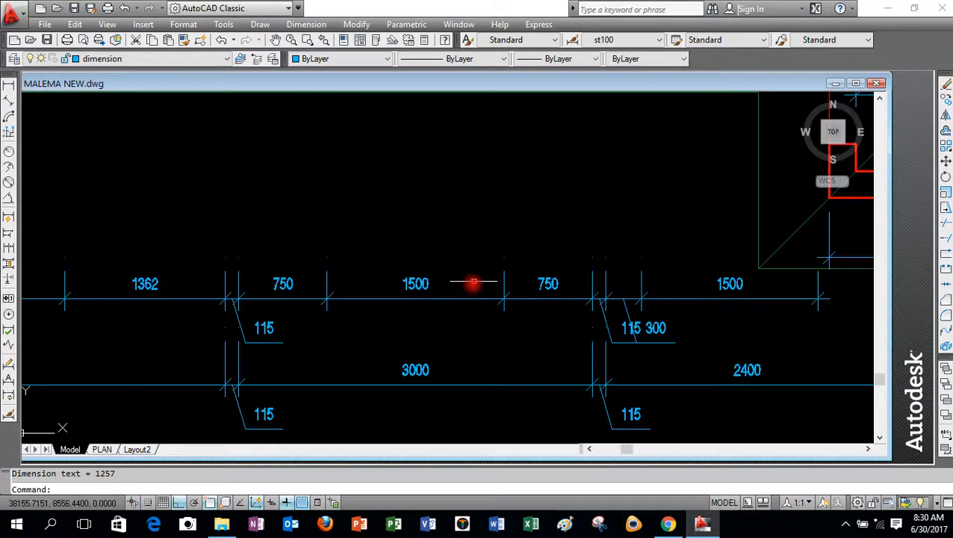
scroll(445, 286, "up", 3)
scroll(452, 287, "down", 5)
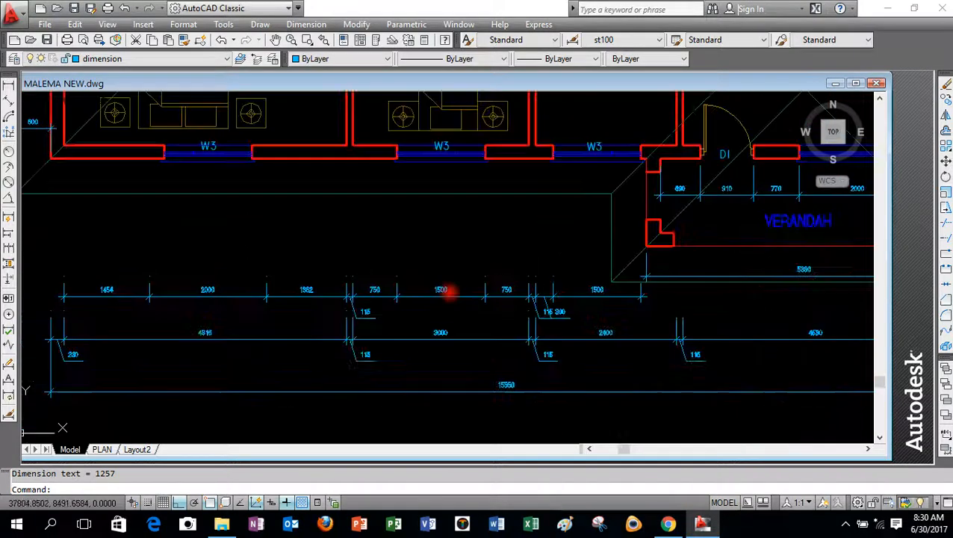
scroll(457, 288, "down", 4)
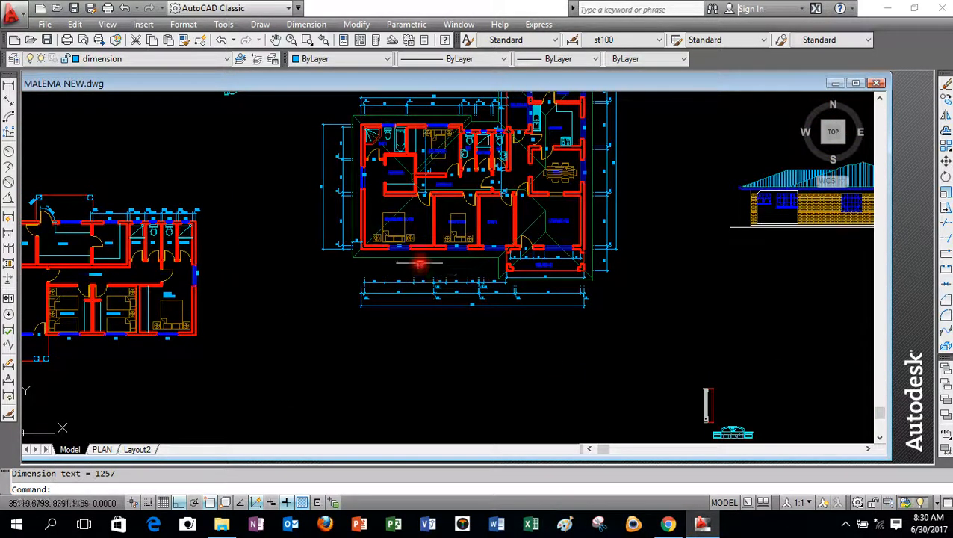
scroll(387, 250, "down", 2)
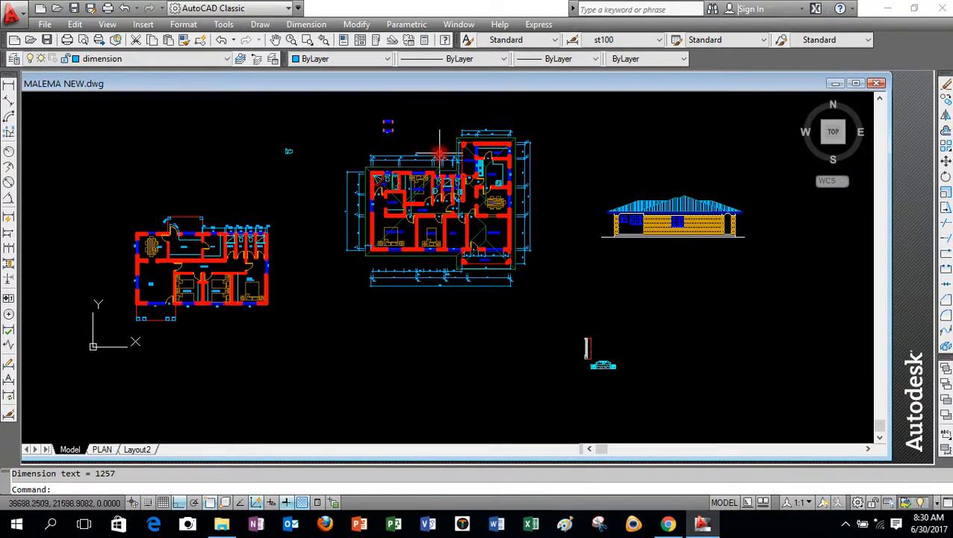
scroll(439, 153, "up", 5)
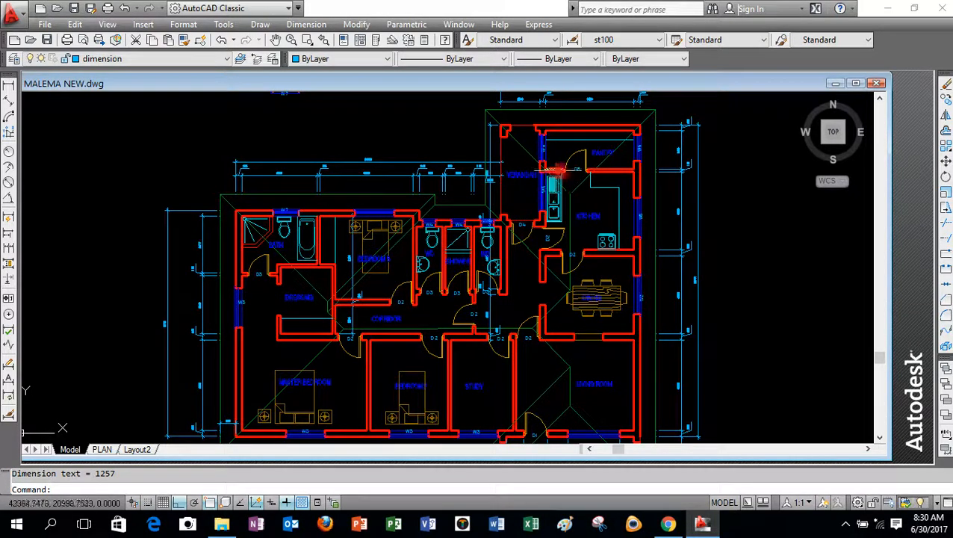
Locate the finished floor plan beside the roof plan and examine its dimension rows south of the verandah and bedrooms and around the corridor.
scroll(560, 201, "down", 6)
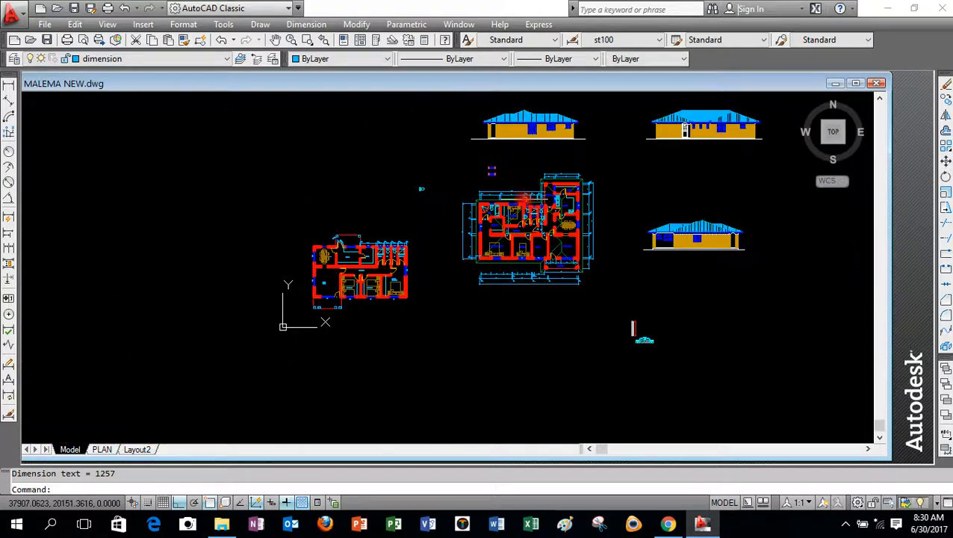
scroll(485, 210, "down", 4)
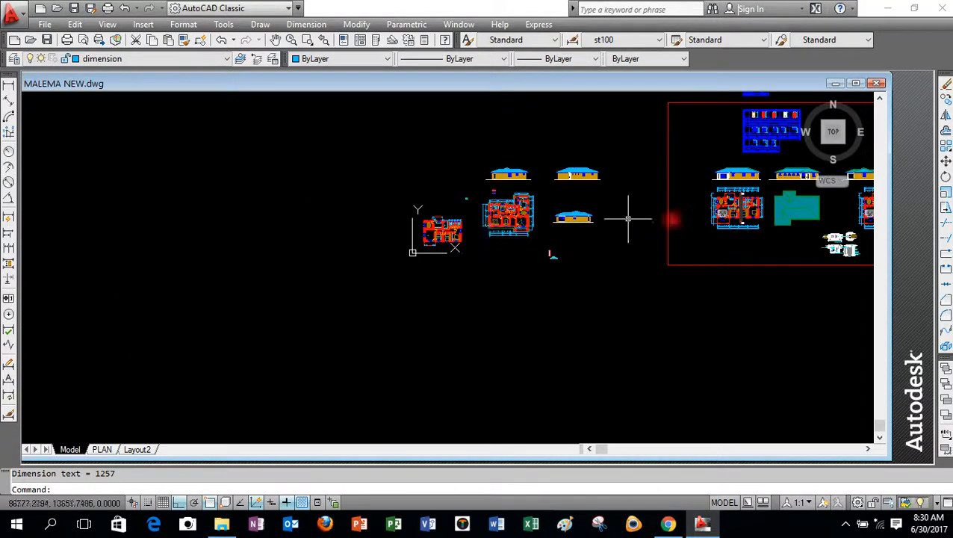
scroll(717, 214, "up", 5)
mouse_move(717, 214)
middle_mouse_down()
mouse_move(562, 232)
mouse_move(366, 231)
mouse_move(387, 242)
middle_mouse_up()
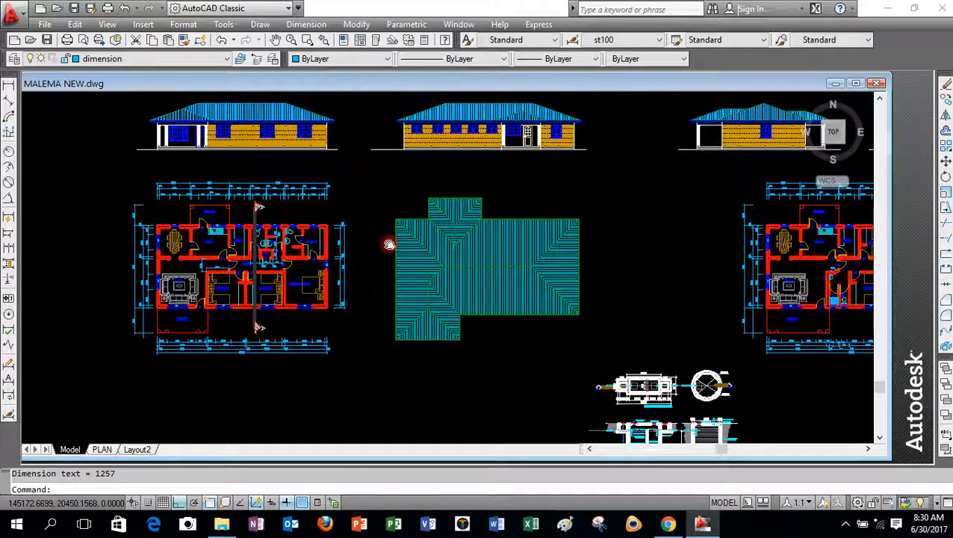
scroll(243, 265, "up", 3)
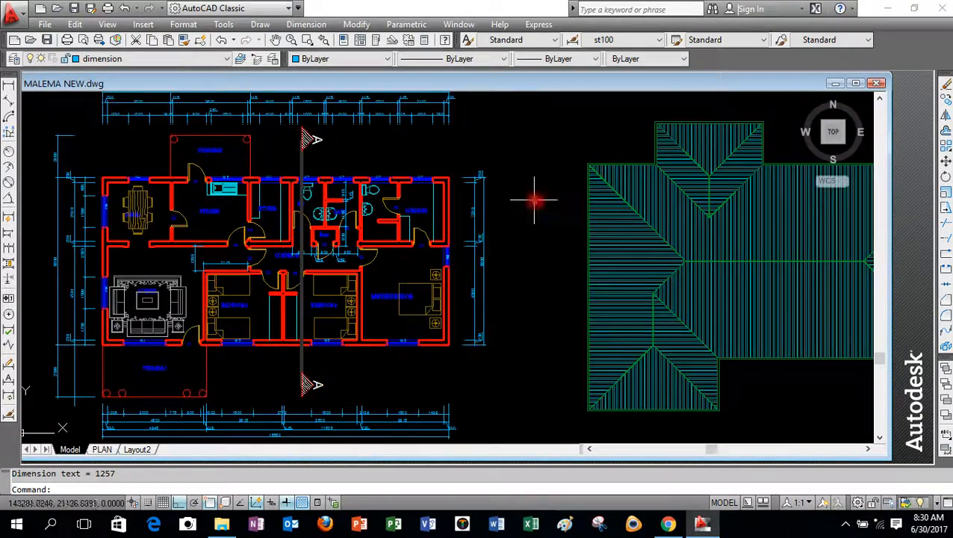
scroll(522, 215, "down", 2)
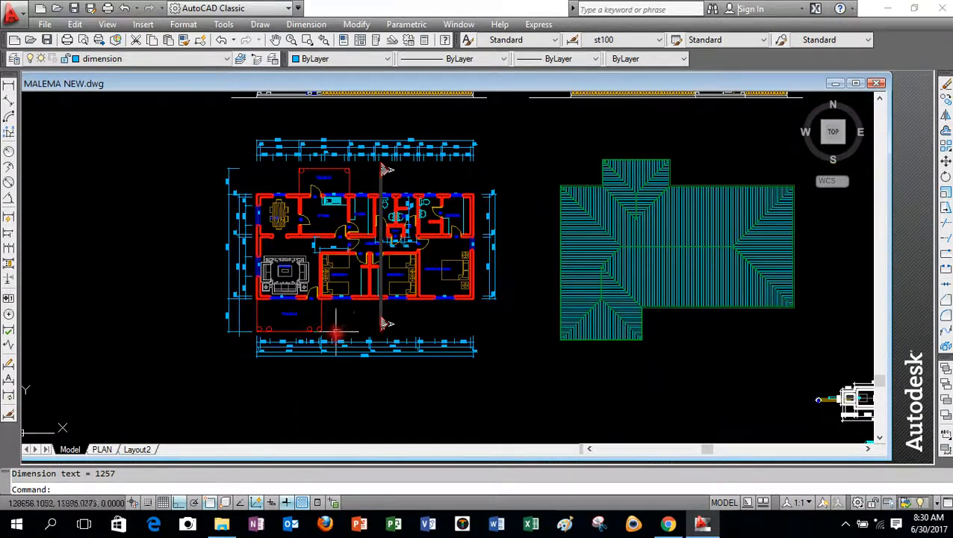
scroll(351, 302, "up", 1)
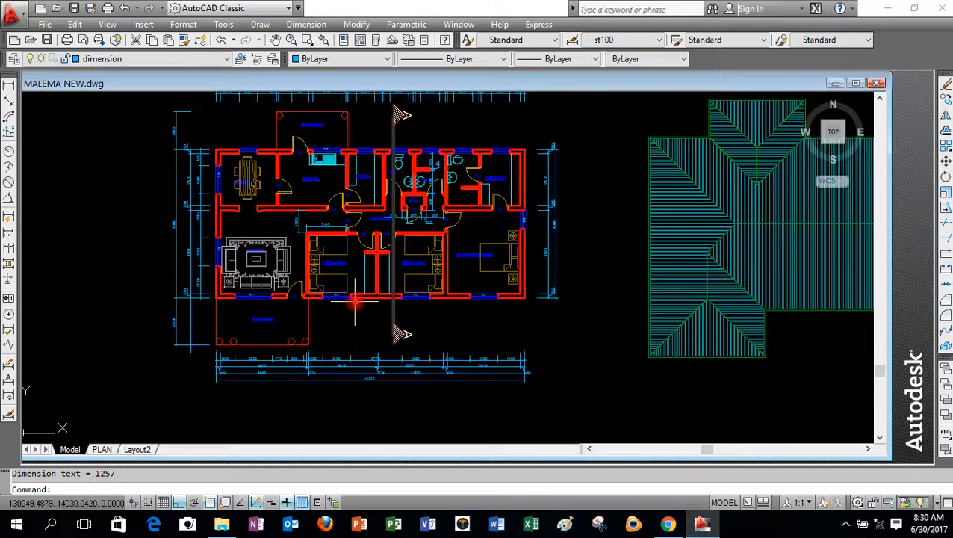
scroll(330, 374, "up", 2)
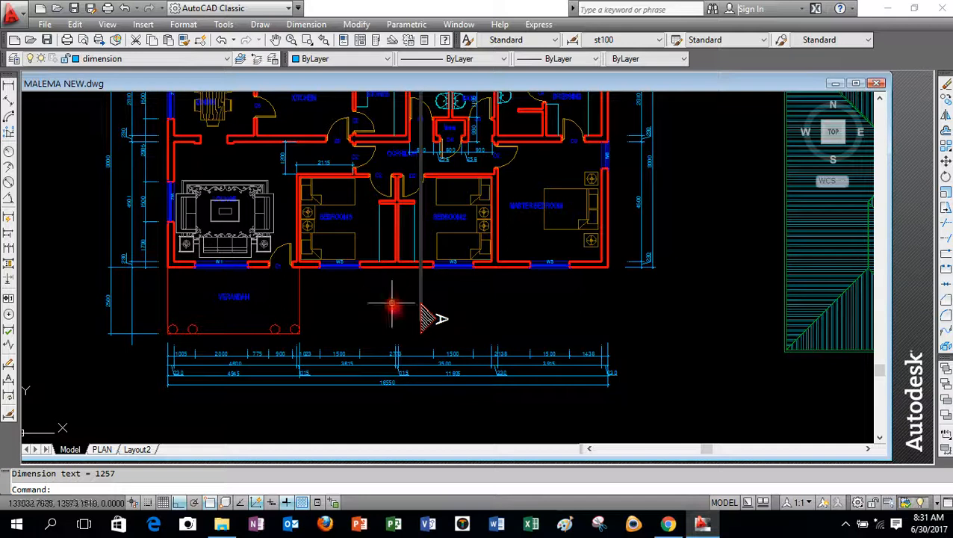
scroll(351, 329, "down", 2)
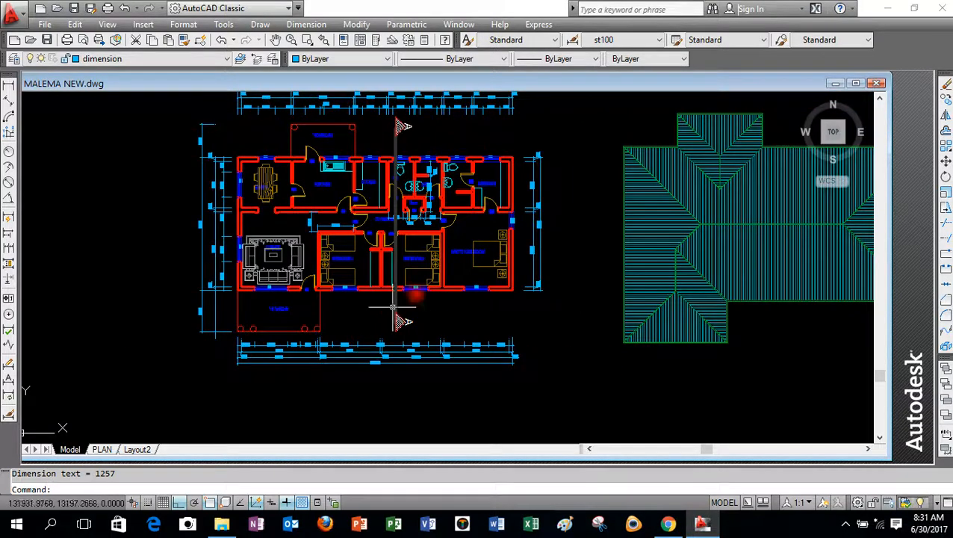
scroll(425, 251, "down", 2)
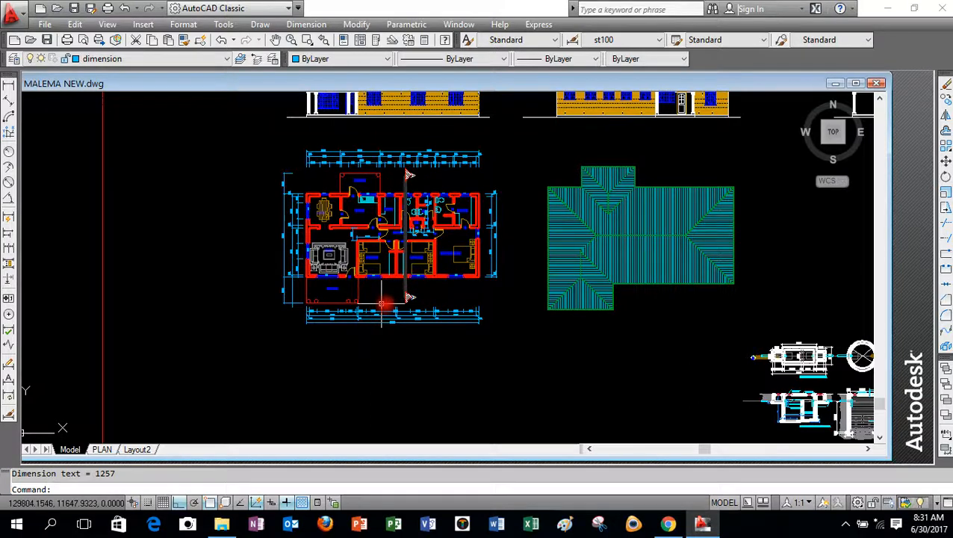
scroll(499, 223, "up", 2)
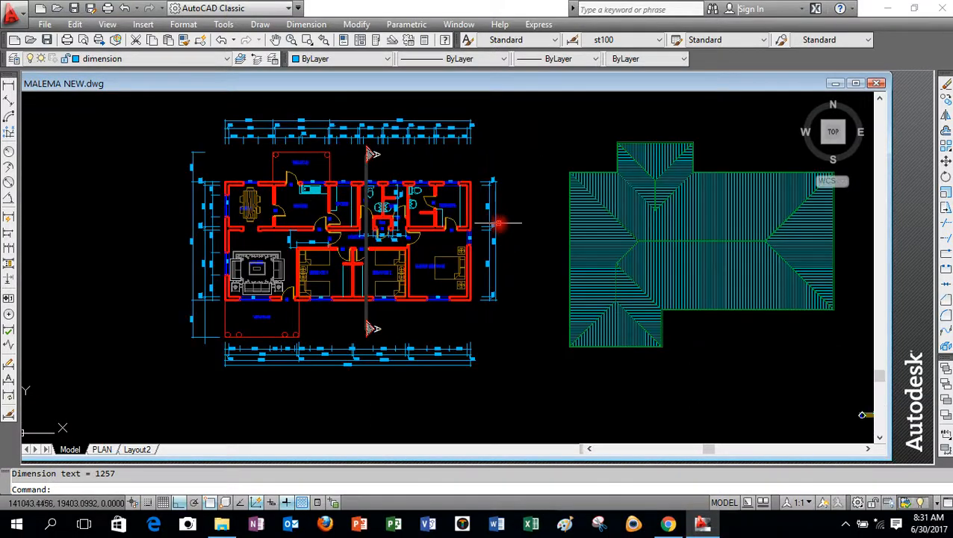
scroll(400, 284, "up", 4)
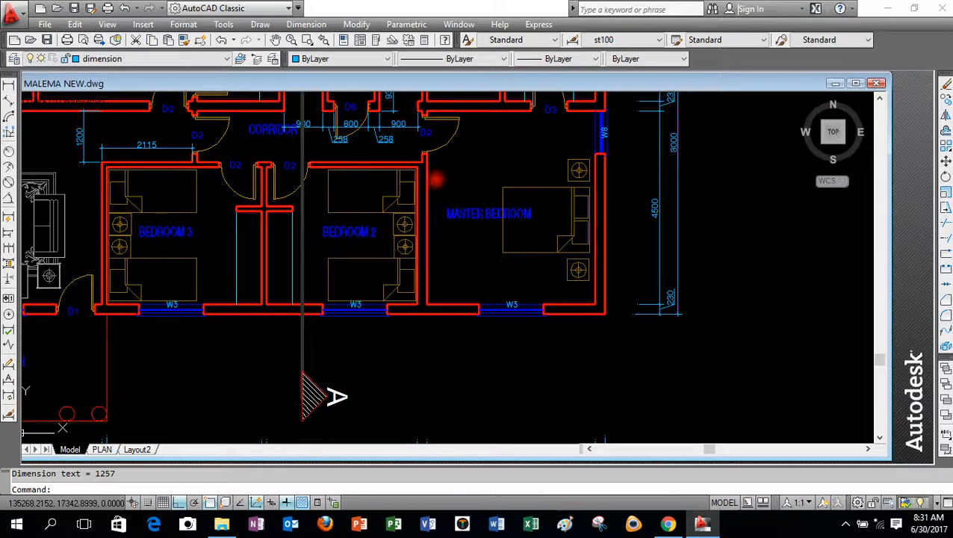
scroll(491, 252, "down", 2)
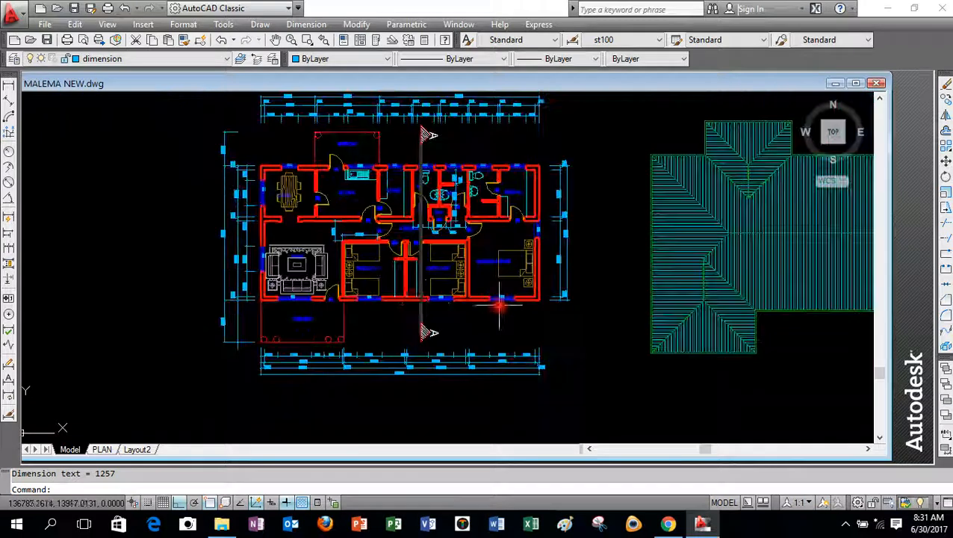
scroll(497, 305, "down", 2)
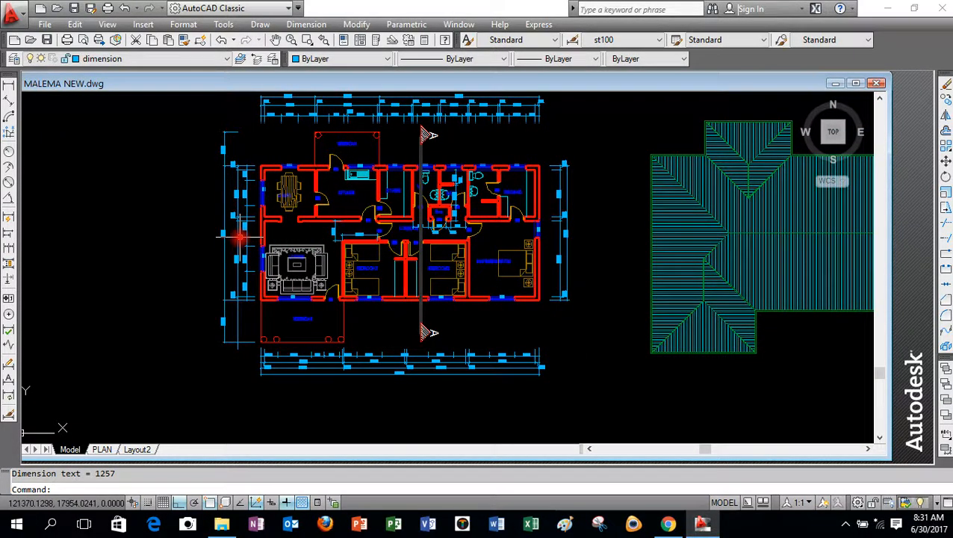
Examine the finished plan's vertical dimension rows west of the dining room, lounge and verandah, covering windows, walls, rooms and overall depth.
scroll(239, 239, "up", 2)
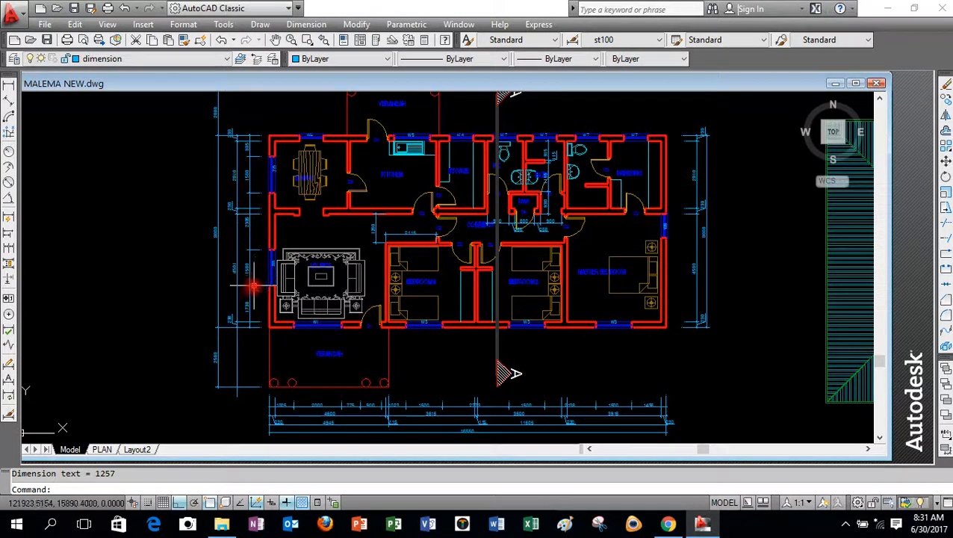
scroll(249, 287, "up", 1)
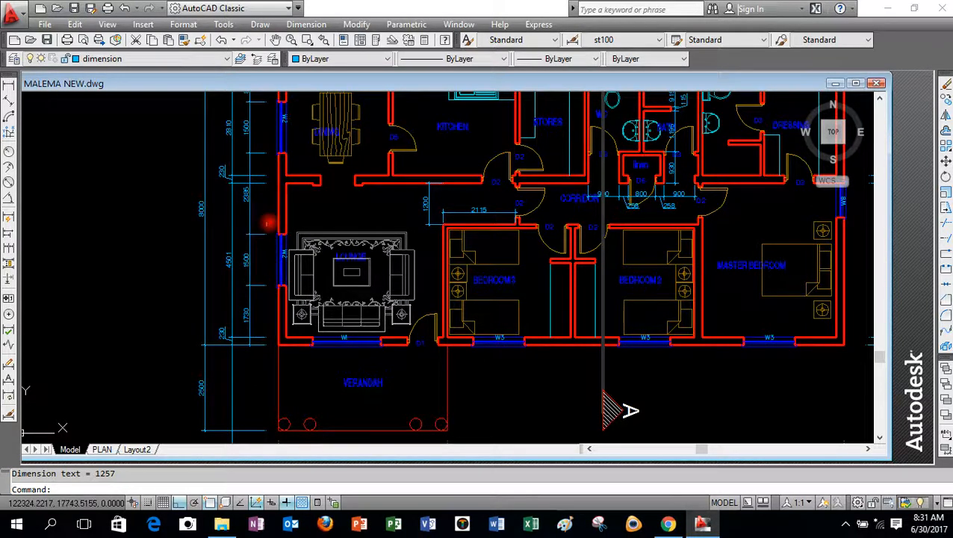
scroll(283, 313, "down", 2)
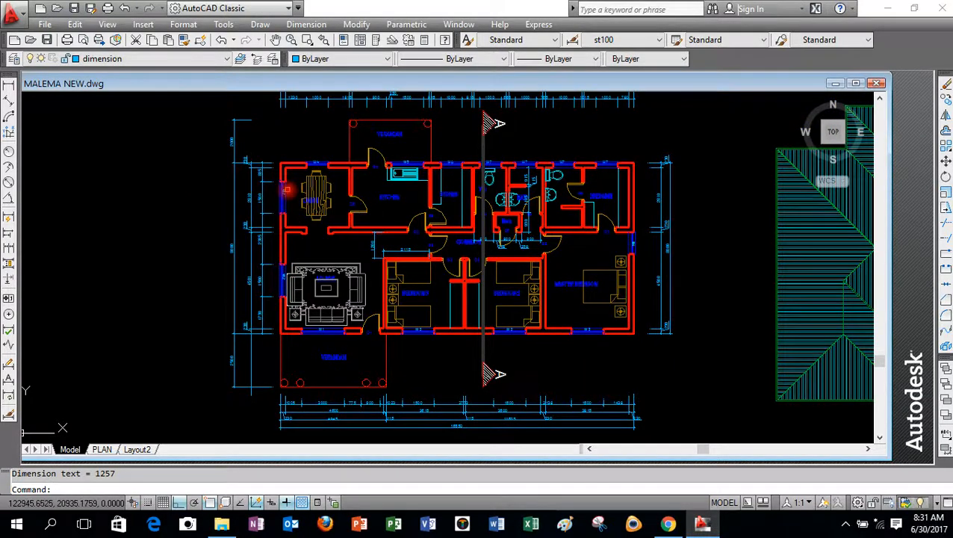
scroll(284, 185, "up", 2)
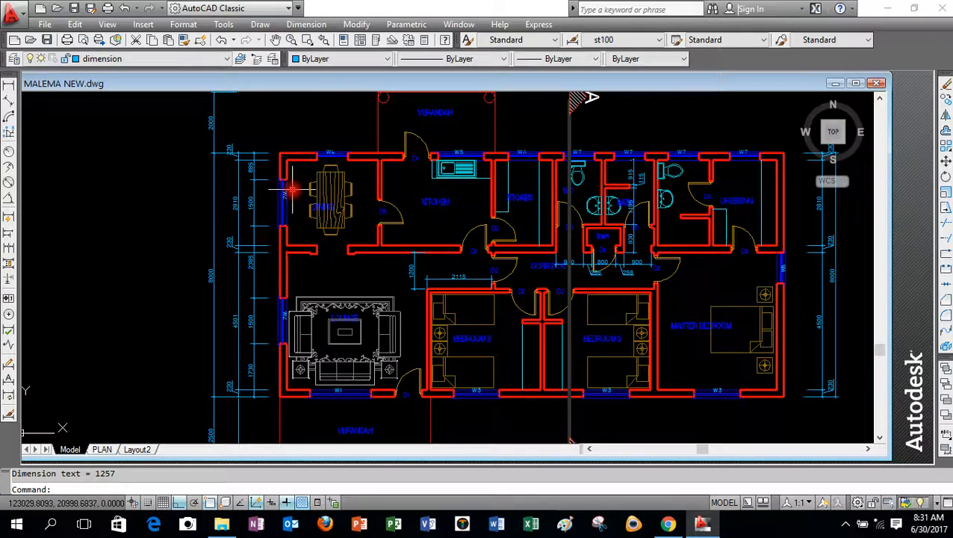
scroll(259, 336, "up", 1)
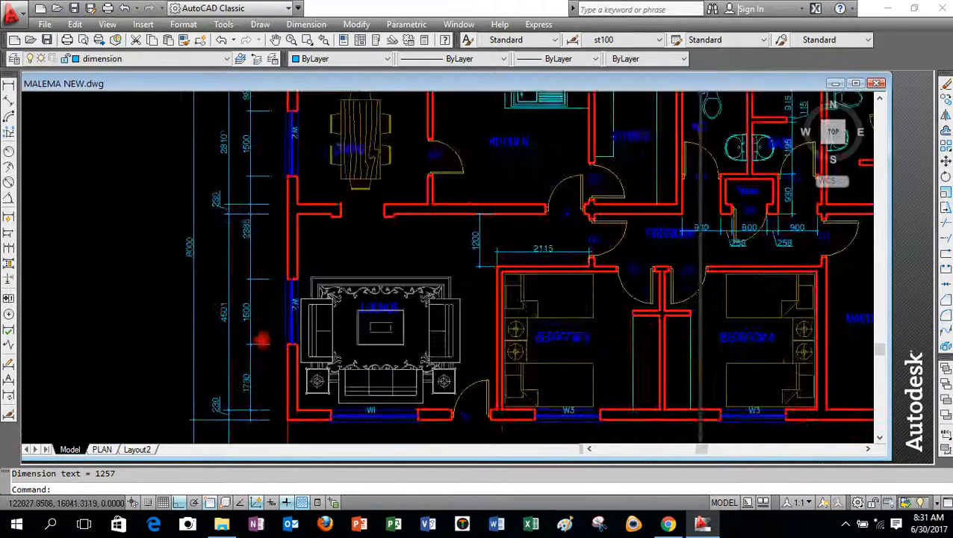
scroll(269, 224, "up", 2)
scroll(271, 206, "down", 1)
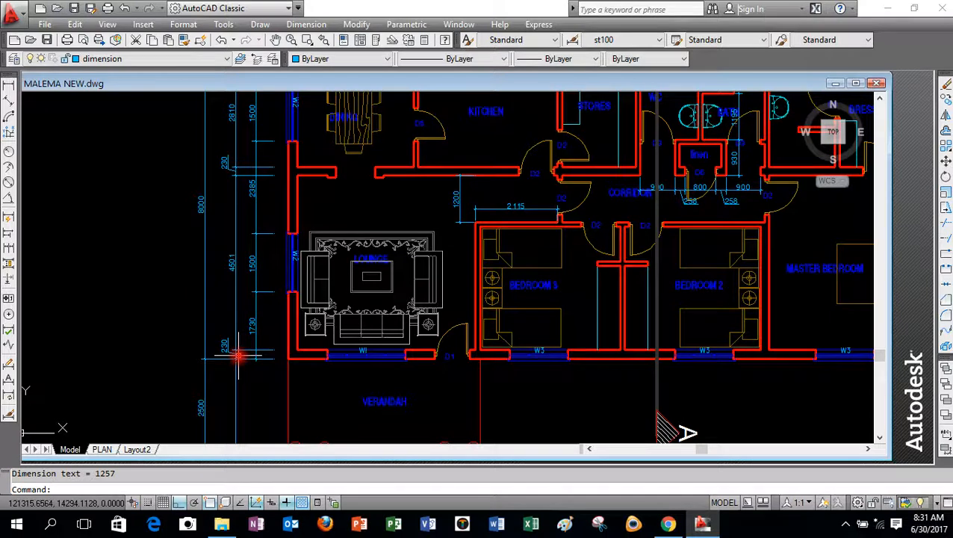
scroll(248, 355, "down", 4)
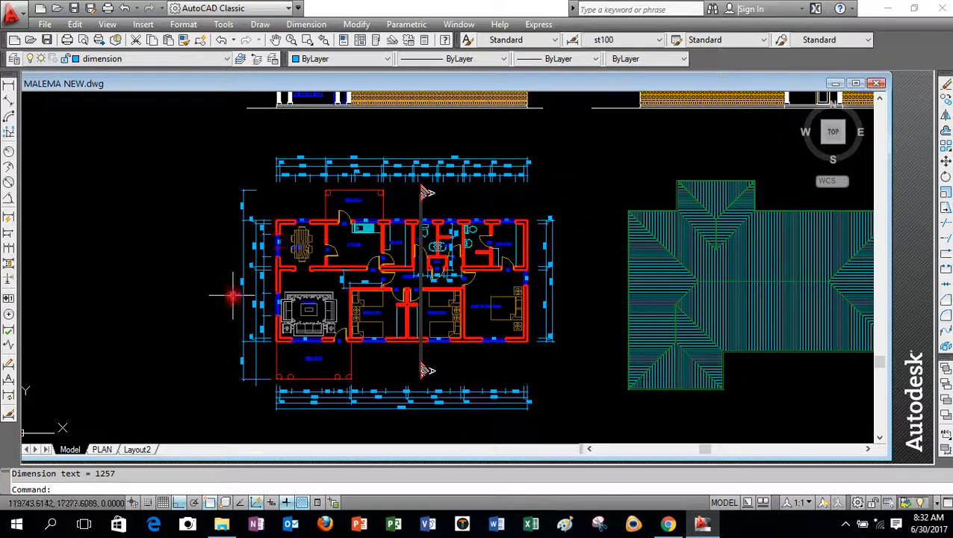
scroll(234, 322, "up", 2)
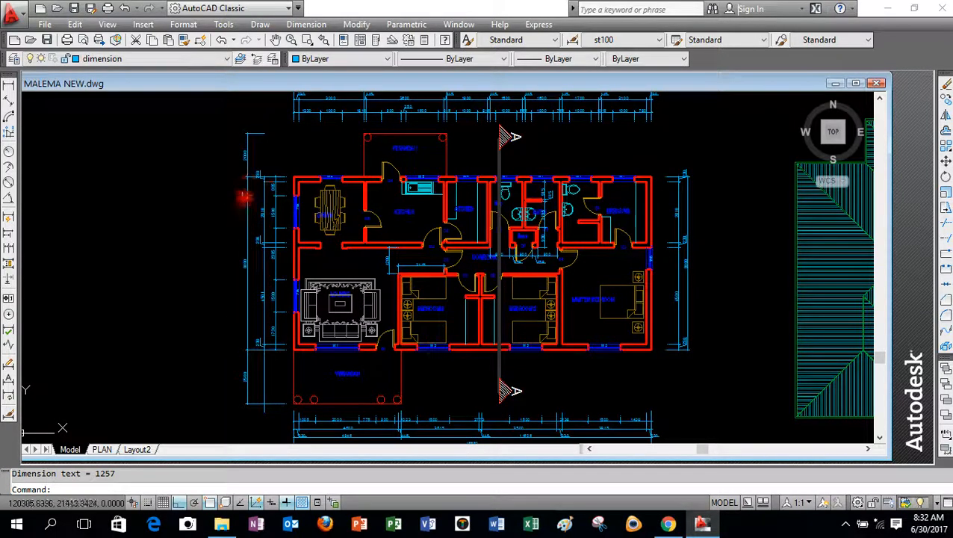
mouse_move(248, 208)
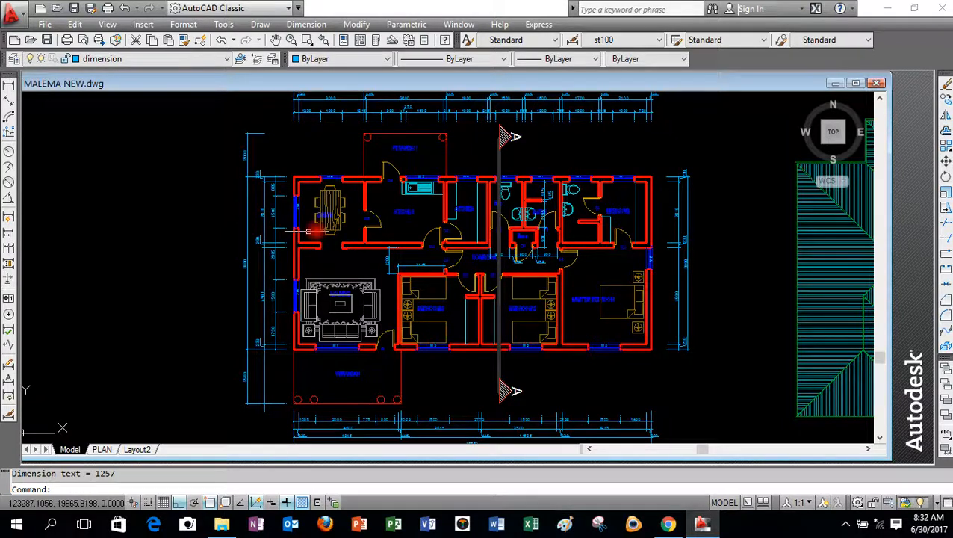
scroll(284, 280, "down", 2)
scroll(289, 280, "down", 2)
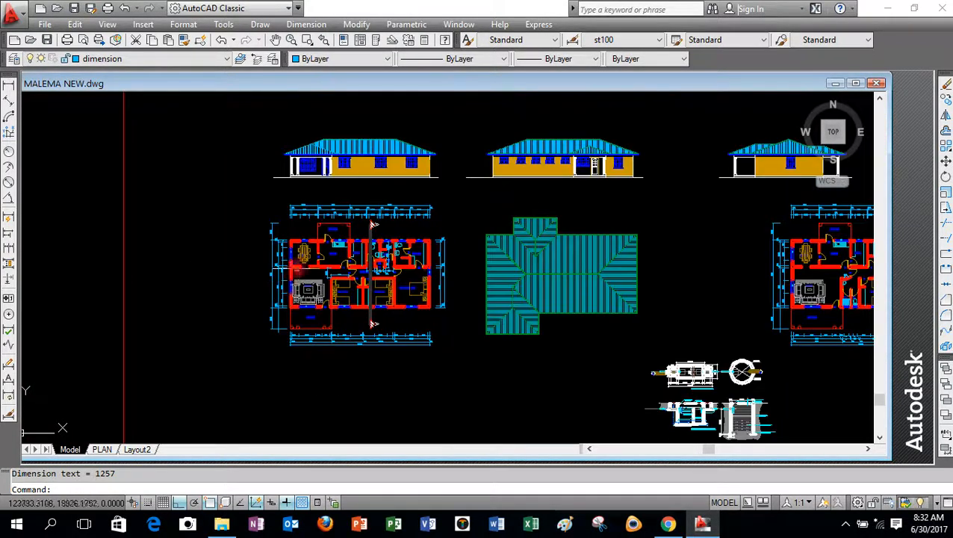
Examine the finished plan's tiered dimension rows north of the kitchen verandah and the washrooms.
scroll(296, 242, "up", 2)
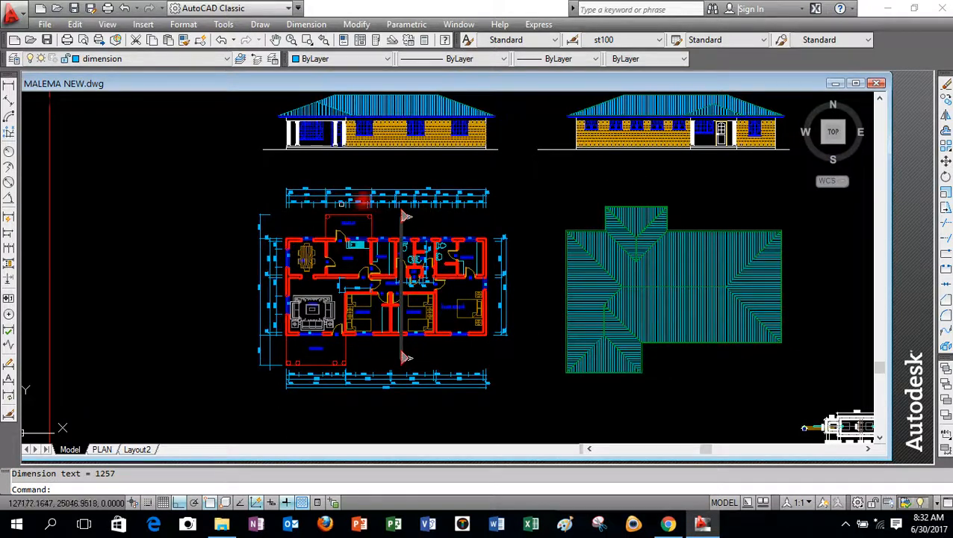
scroll(387, 195, "up", 2)
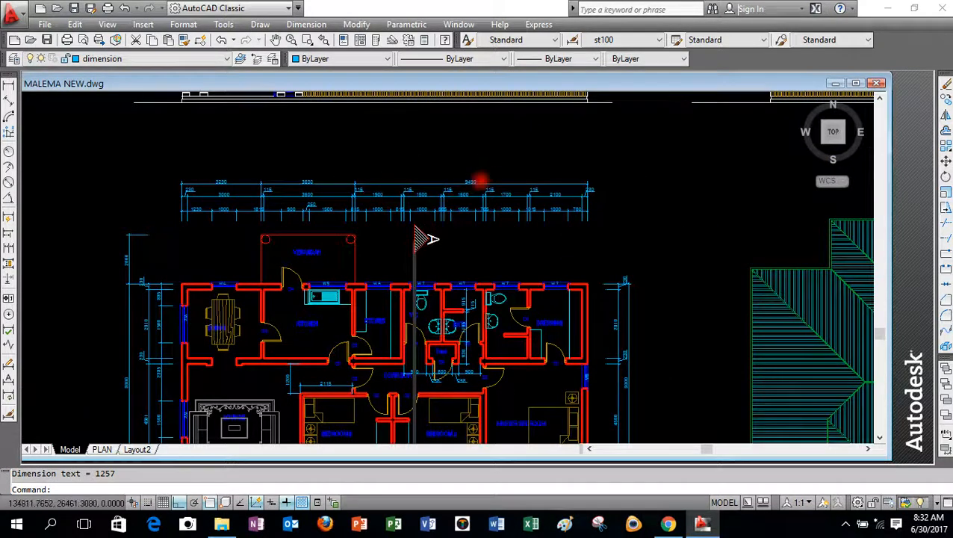
scroll(481, 181, "down", 2)
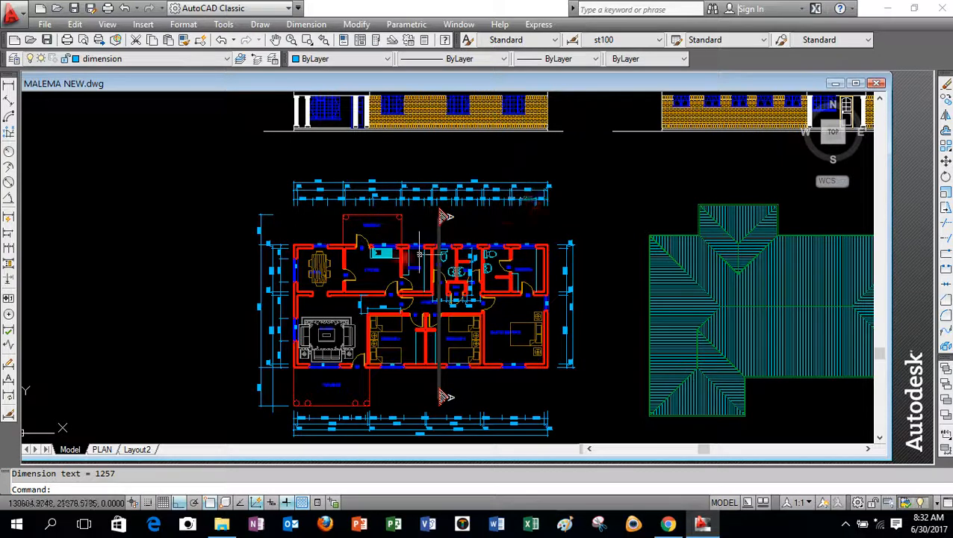
scroll(389, 234, "down", 5)
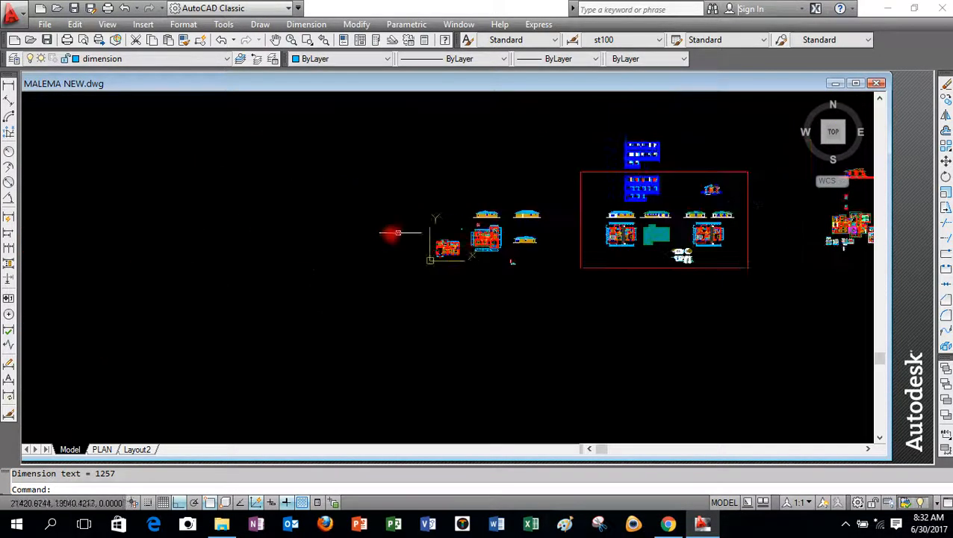
Add a horizontal linear dimension across the full width of the verandah south of the living room, placed just below its columns.
scroll(463, 251, "up", 3)
scroll(415, 239, "up", 8)
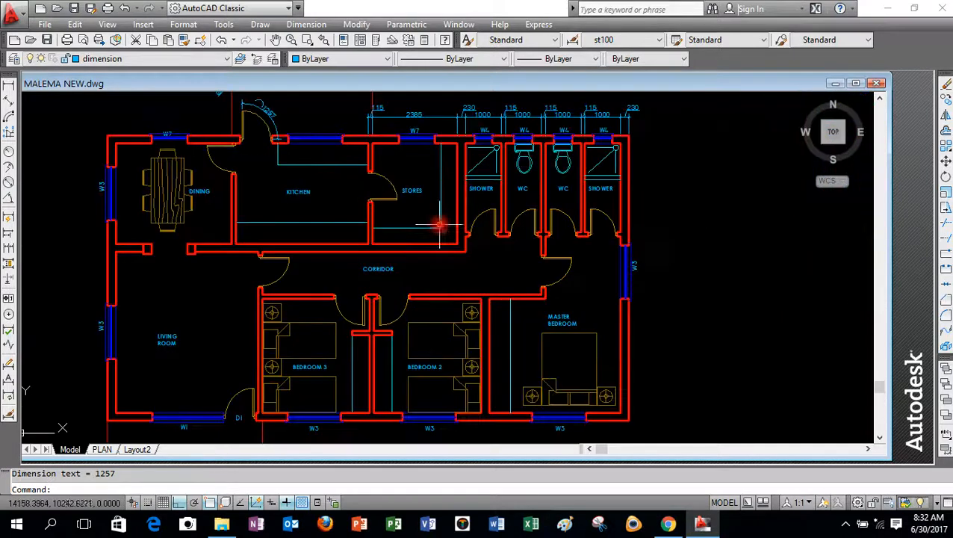
scroll(401, 183, "down", 1)
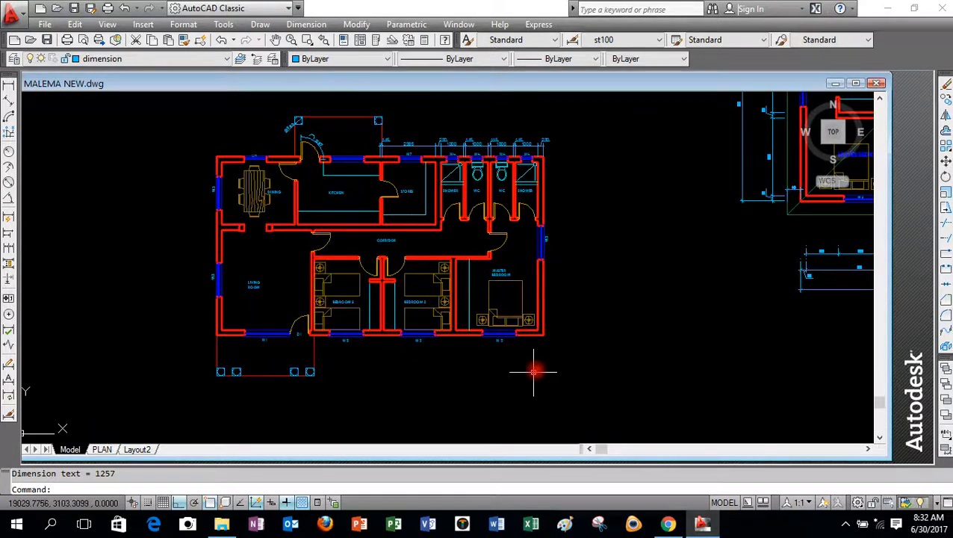
scroll(536, 351, "up", 1)
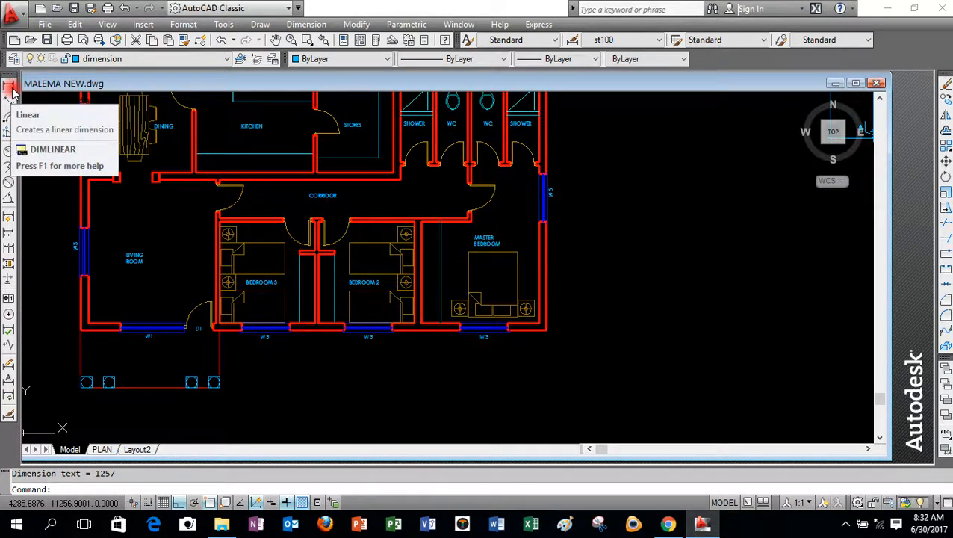
left_click(9, 85)
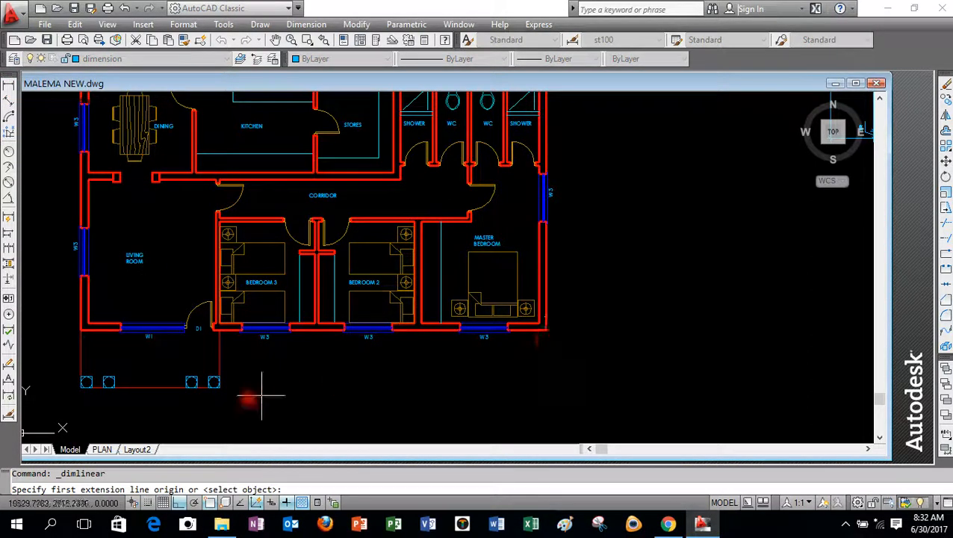
scroll(78, 387, "up", 3)
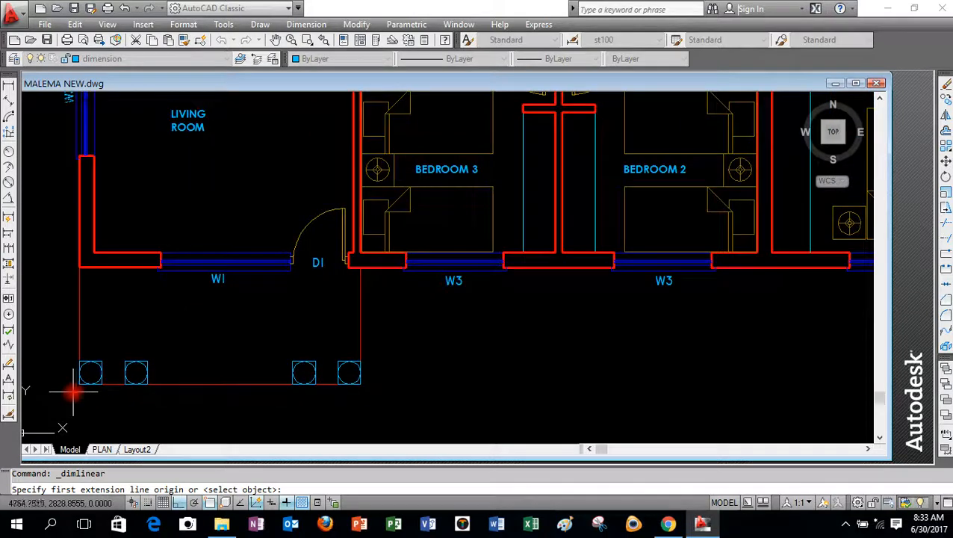
left_click(77, 386)
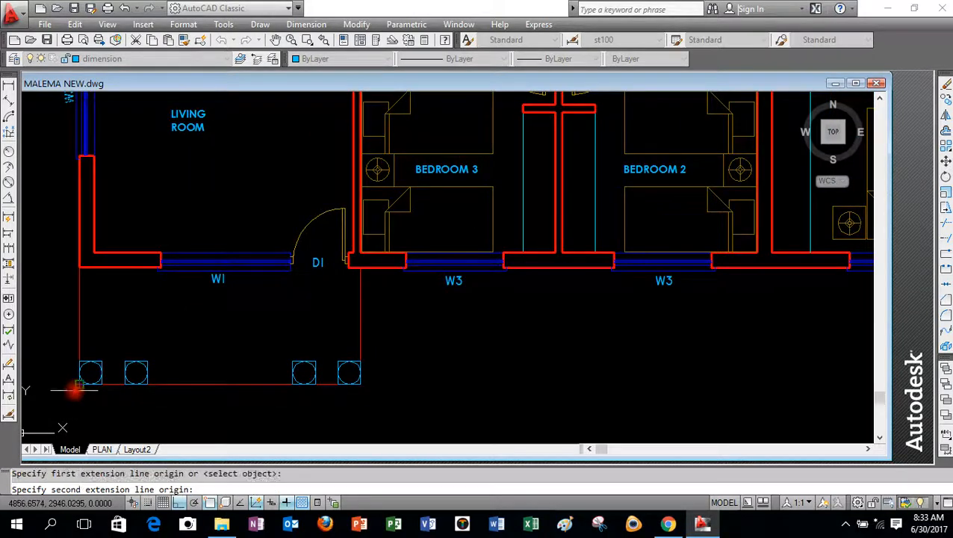
left_click(361, 385)
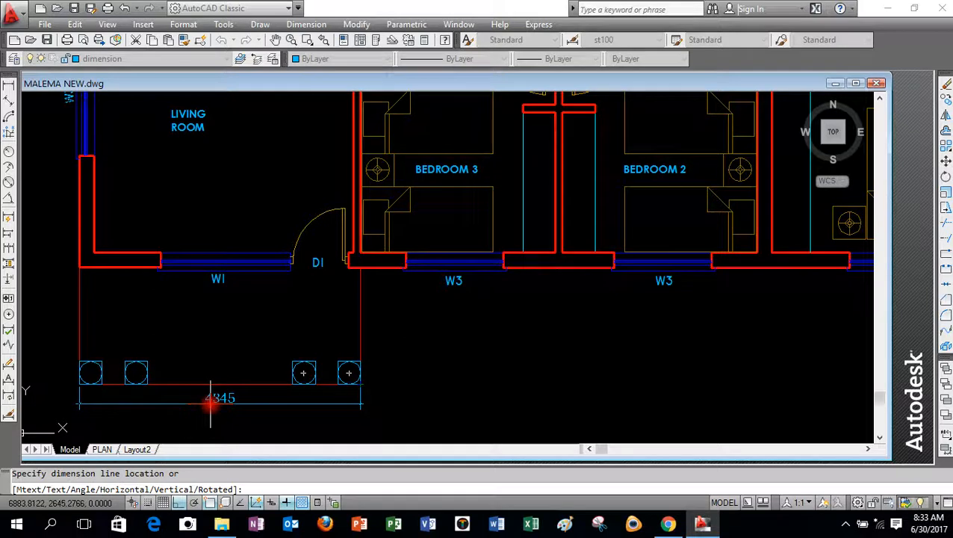
left_click(213, 403)
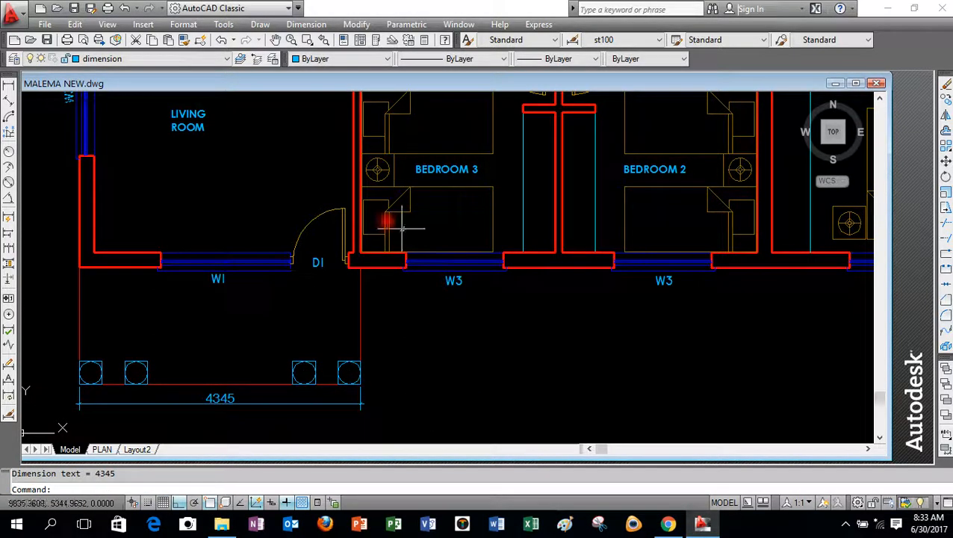
Add a vertical linear dimension for the front verandah's depth, from the house's outer wall to the verandah's southeast corner, placed east of it.
left_click(308, 223)
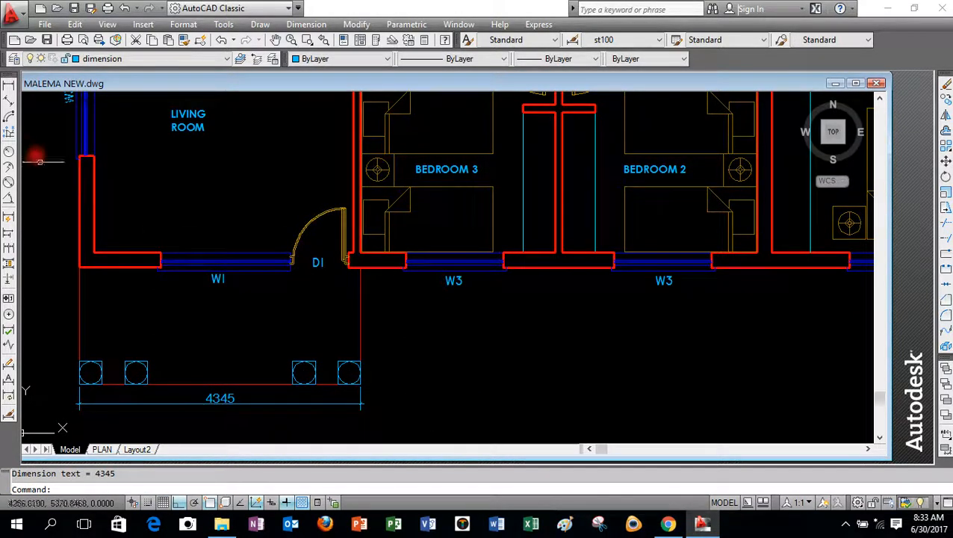
left_click(9, 88)
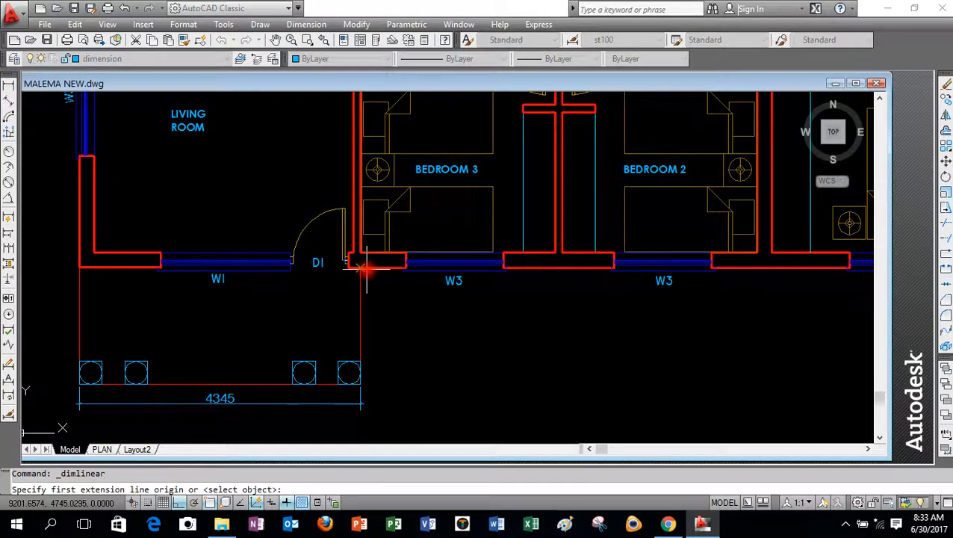
left_click(365, 267)
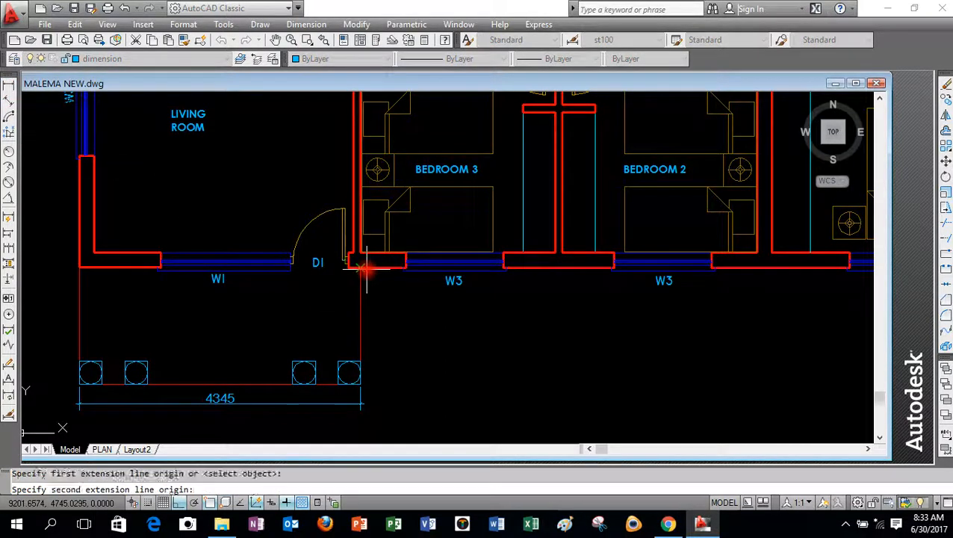
left_click(361, 384)
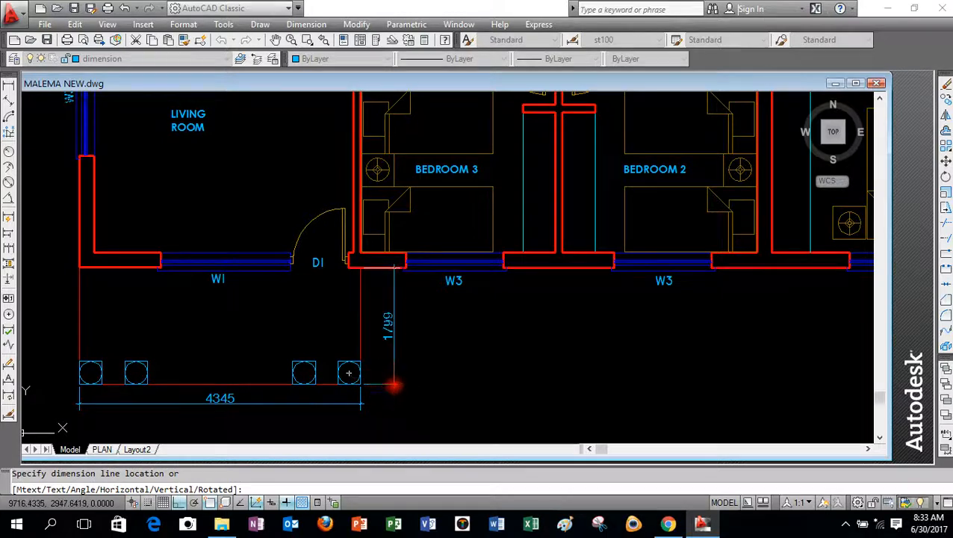
left_click(394, 383)
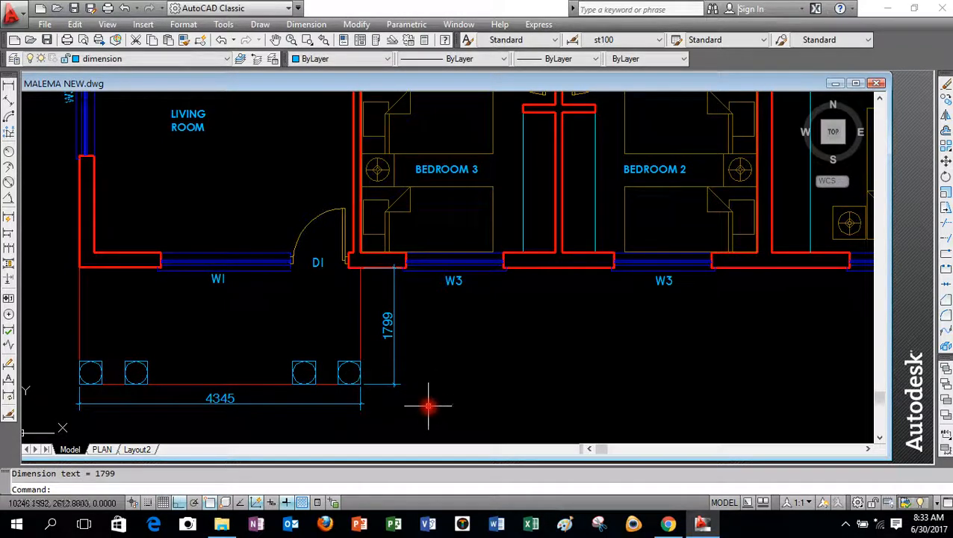
Select the verandah's depth dimension and inspect its extension line origins at the column corner and the outer wall, then clear the selection.
scroll(367, 390, "up", 5)
scroll(376, 392, "up", 3)
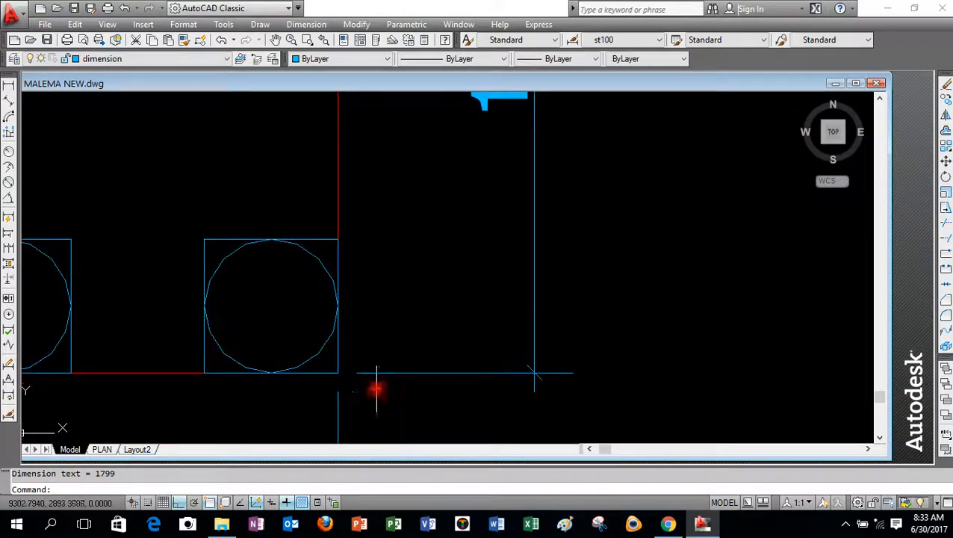
left_click(376, 373)
scroll(319, 383, "up", 6)
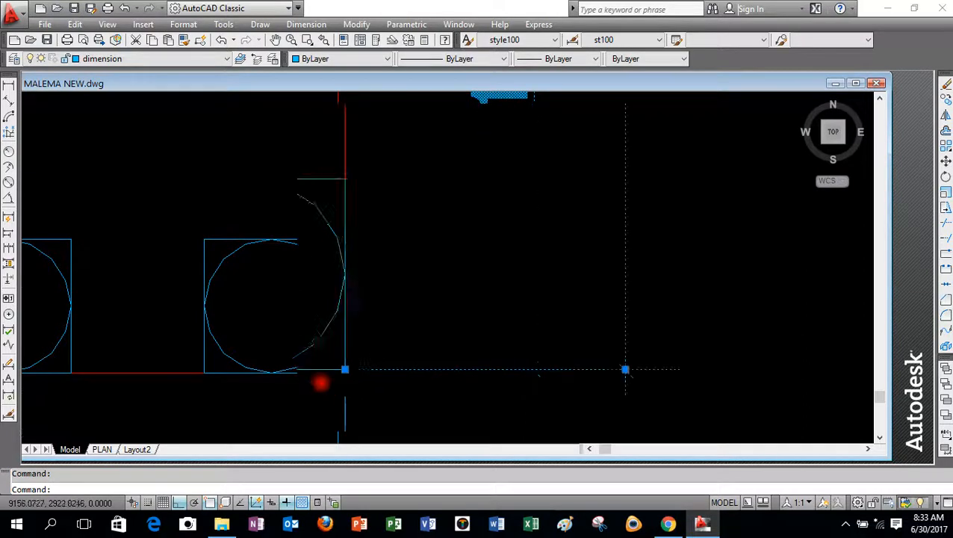
scroll(417, 343, "up", 5)
scroll(410, 315, "up", 5)
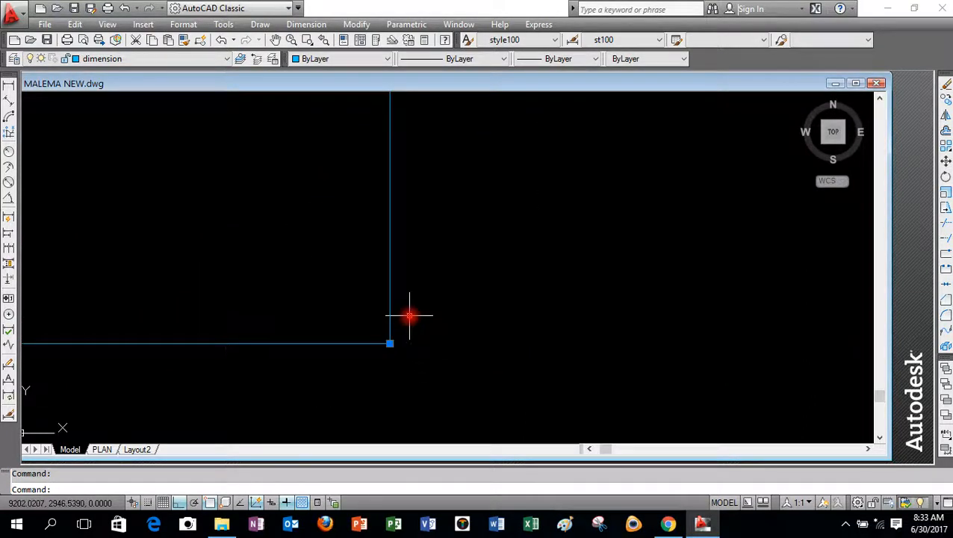
scroll(408, 338, "down", 5)
scroll(376, 367, "down", 4)
scroll(376, 366, "down", 8)
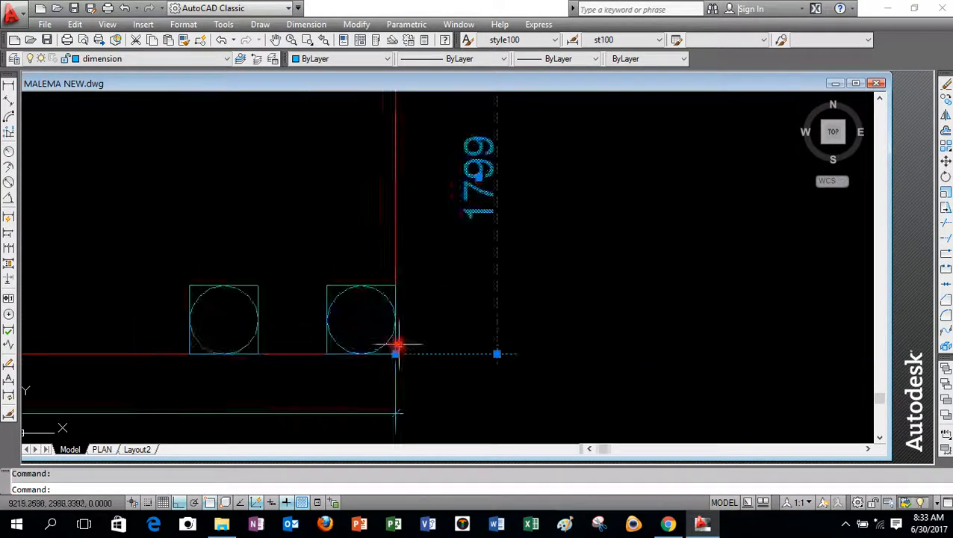
scroll(398, 209, "up", 5)
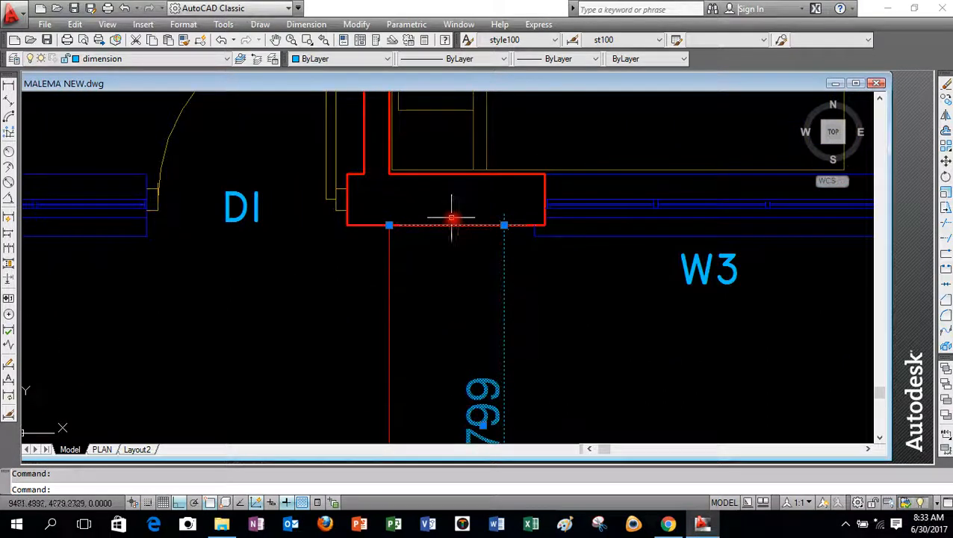
scroll(453, 224, "down", 4)
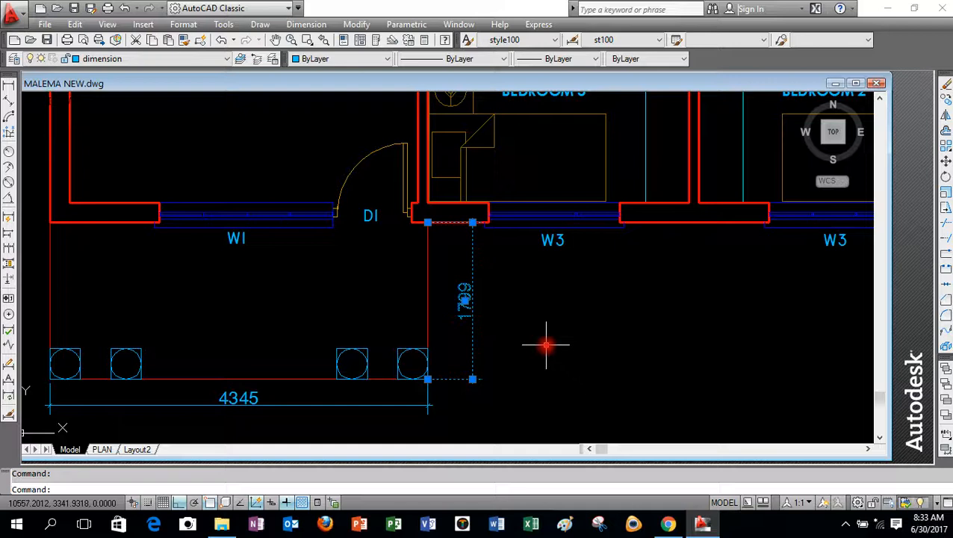
key("Escape")
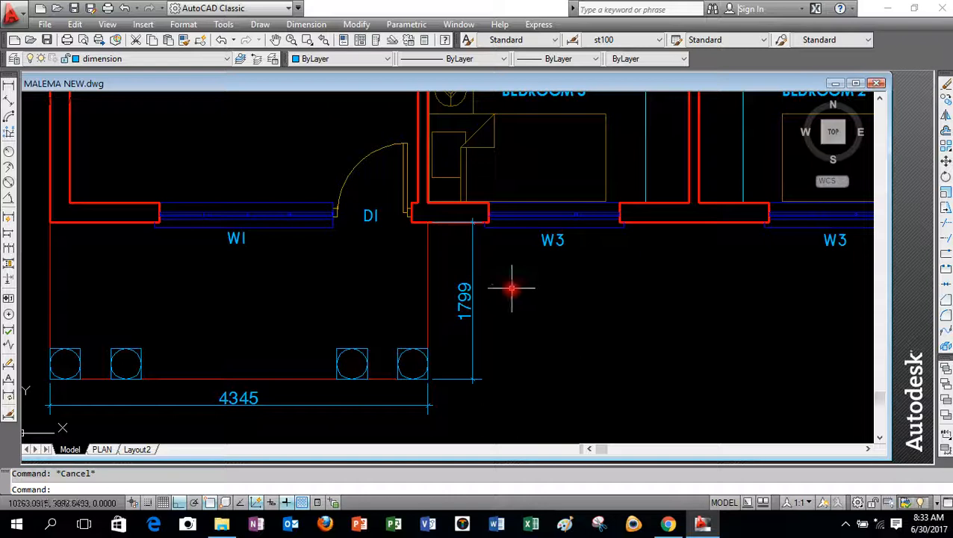
scroll(481, 276, "down", 2)
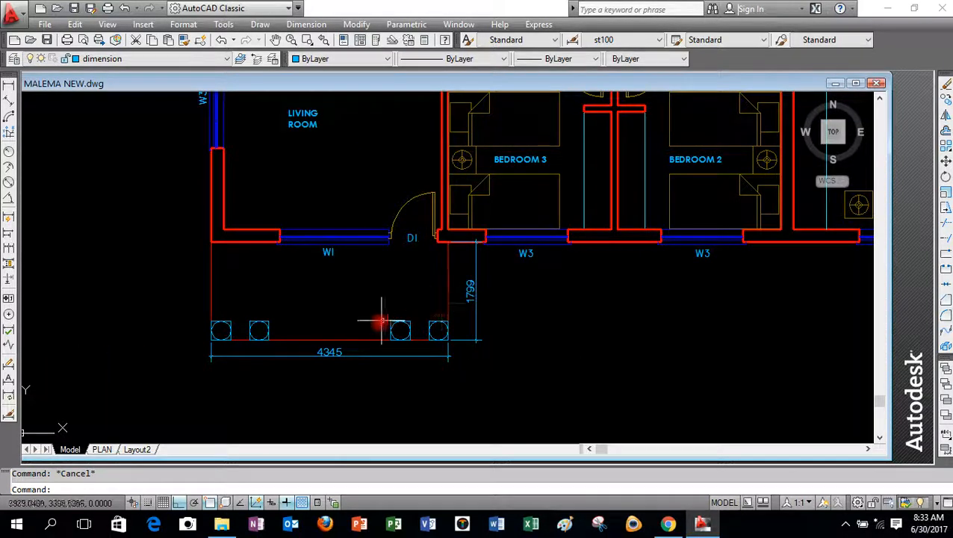
scroll(198, 291, "down", 3)
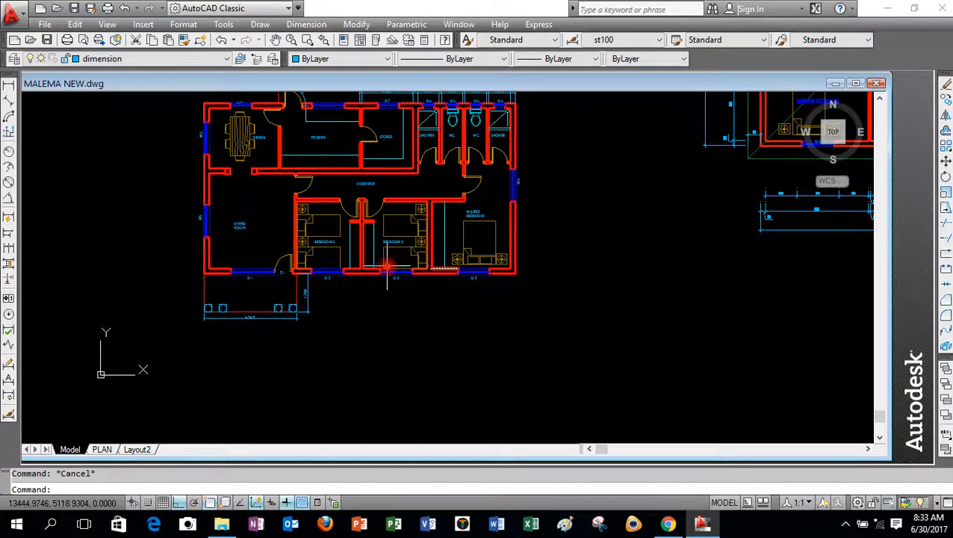
scroll(384, 268, "up", 2)
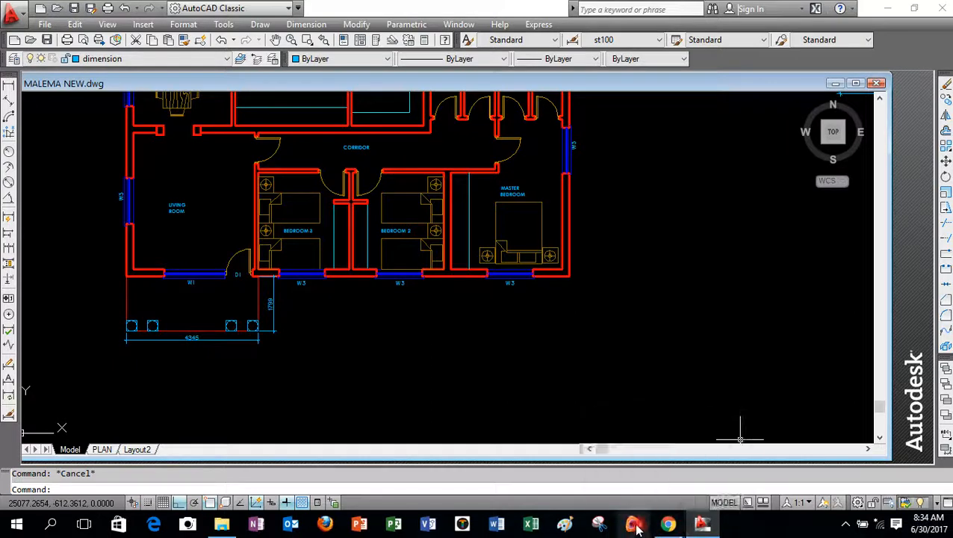
left_click(845, 524)
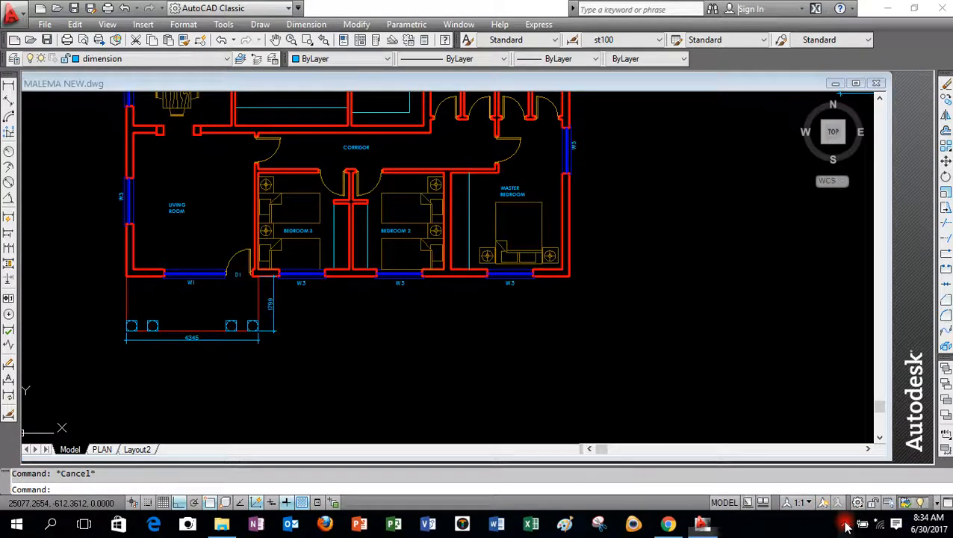
left_click(820, 496)
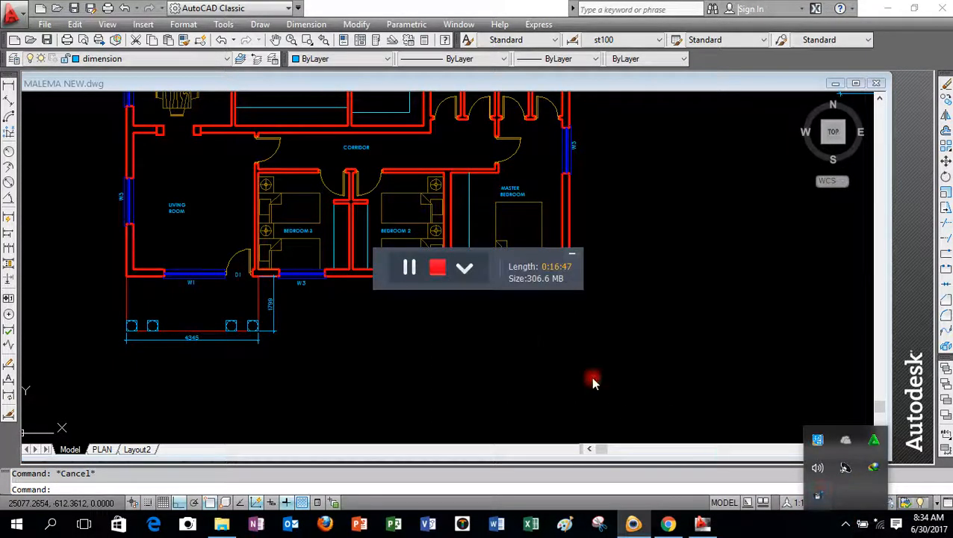